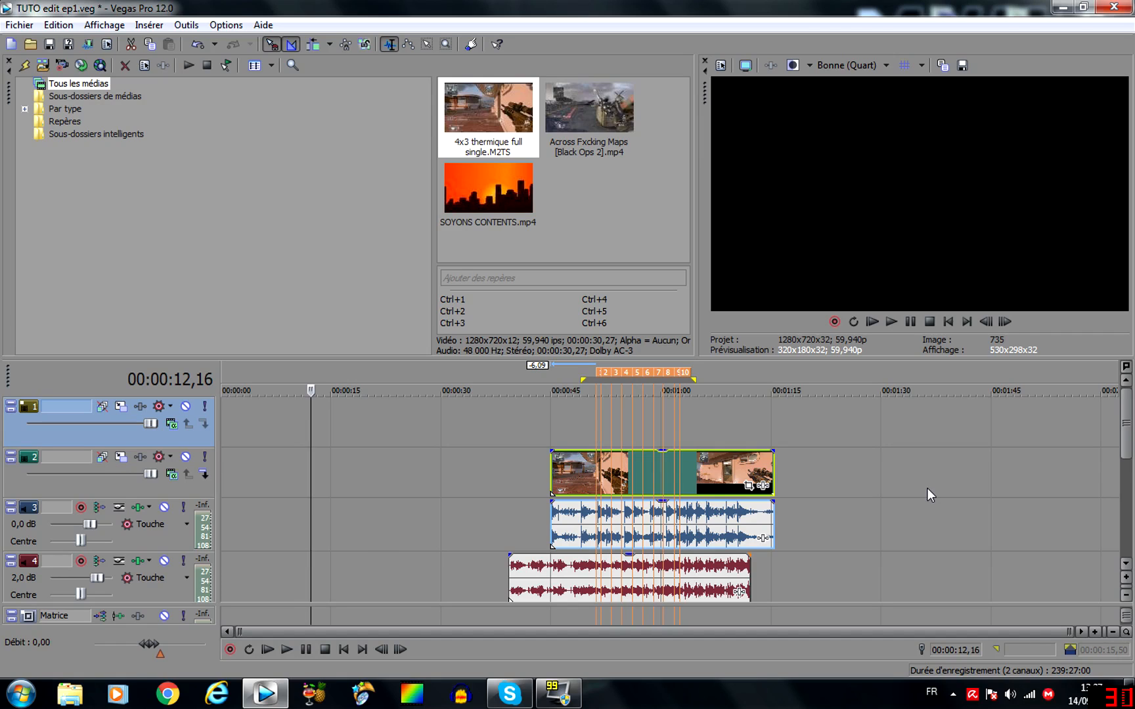
Review the gameplay clip on track 2 by playing it and checking frames around the numbered markers
left_click(622, 486)
scroll(621, 487, "up", 5)
scroll(650, 483, "down", 4)
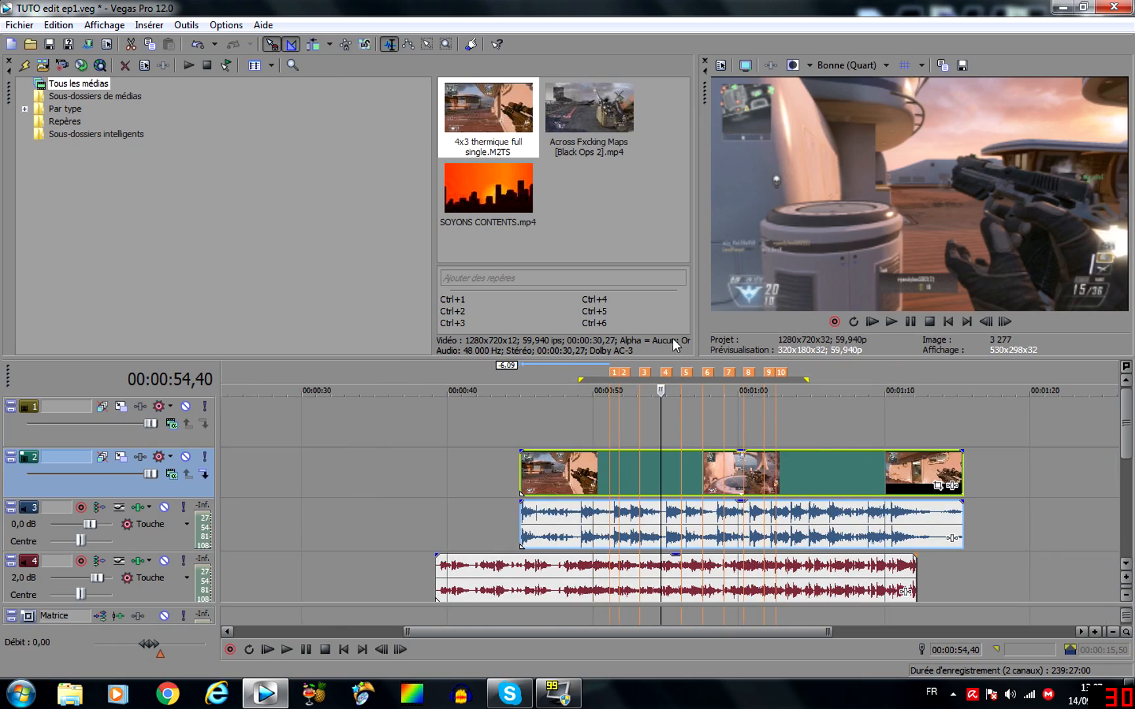
left_click(674, 473)
scroll(672, 471, "up", 4)
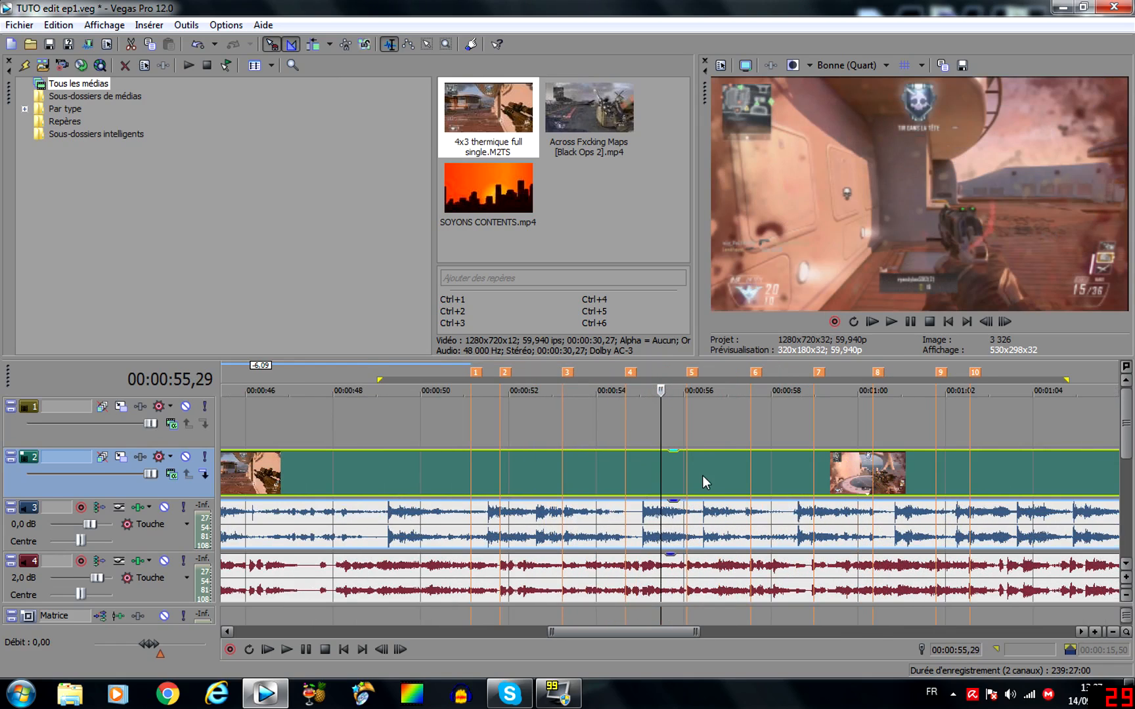
key("space")
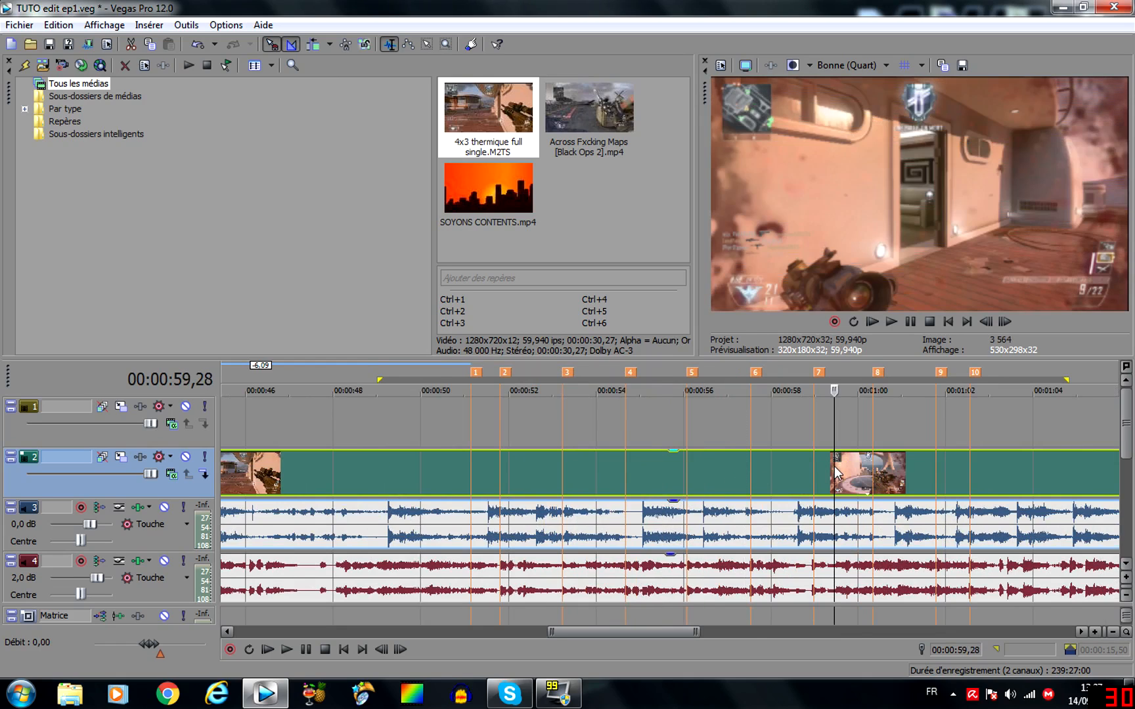
scroll(837, 478, "down", 4)
key("space")
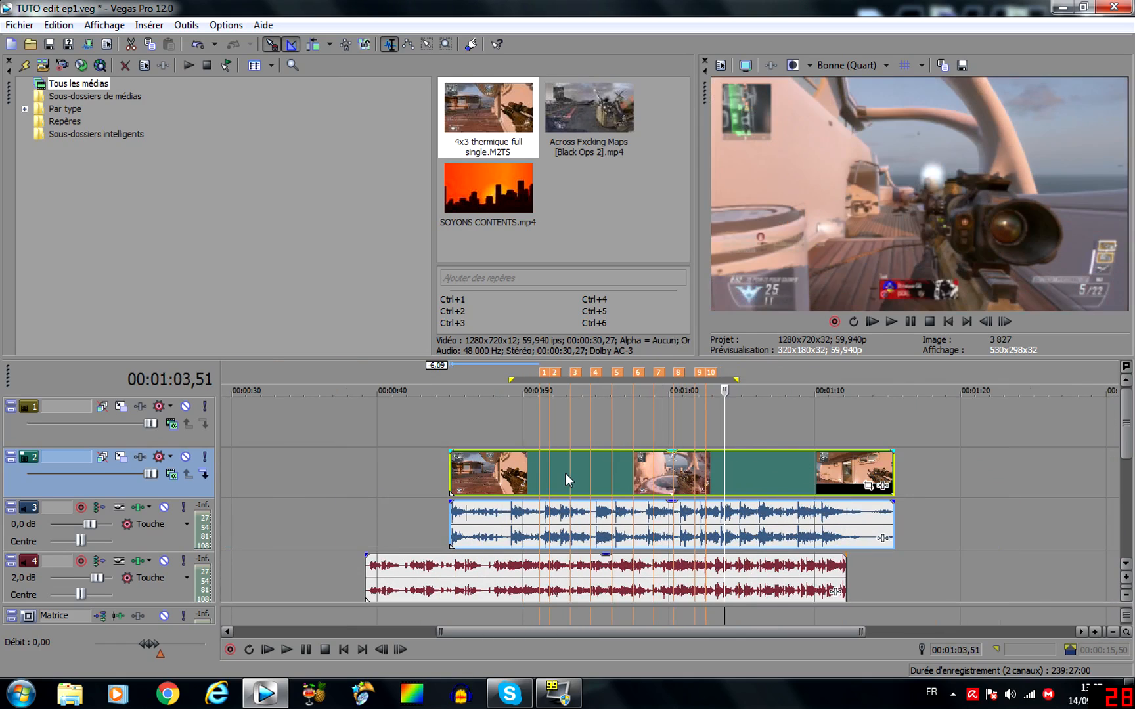
left_click(567, 473)
scroll(661, 489, "up", 4)
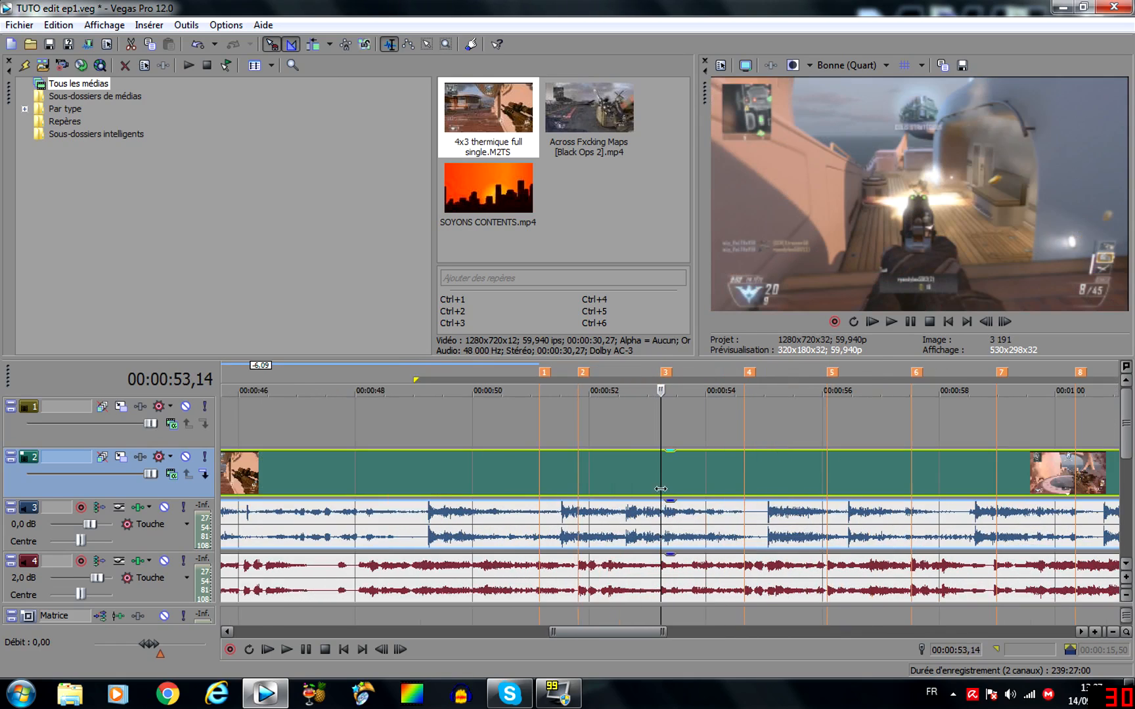
left_click(694, 482)
scroll(741, 478, "down", 4)
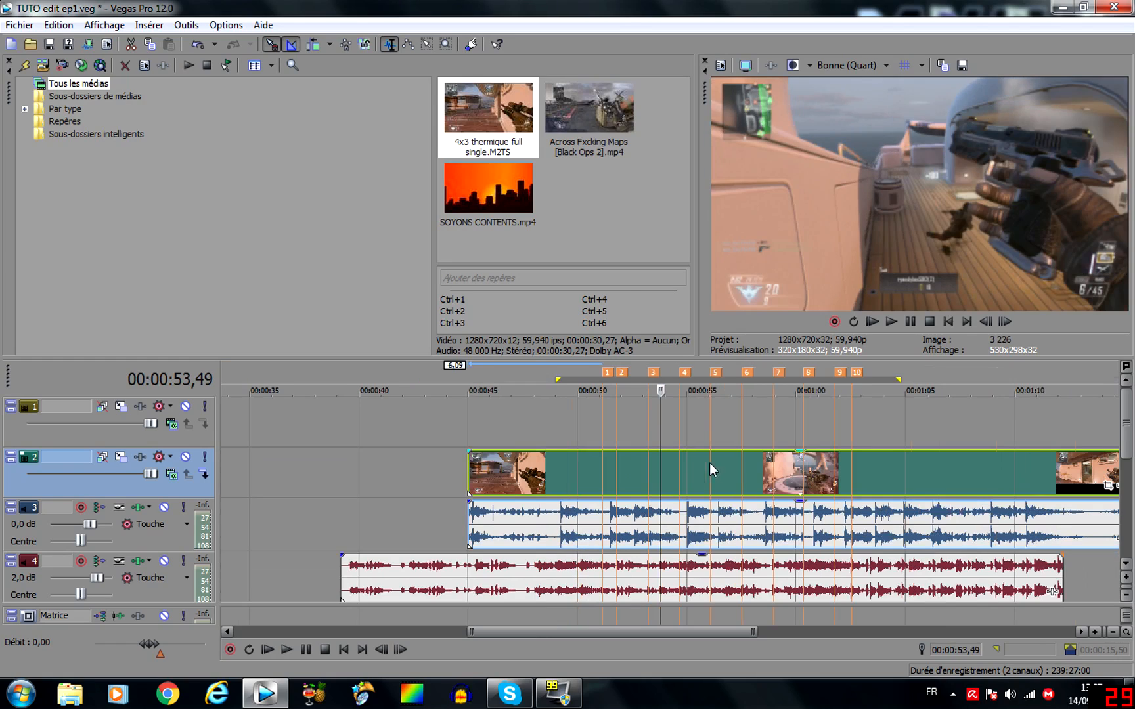
Place a second copy of 4x3 thermique full single.M2TS ahead of the existing clip on track 2 and delete it again
left_click_drag(480, 90, 383, 538)
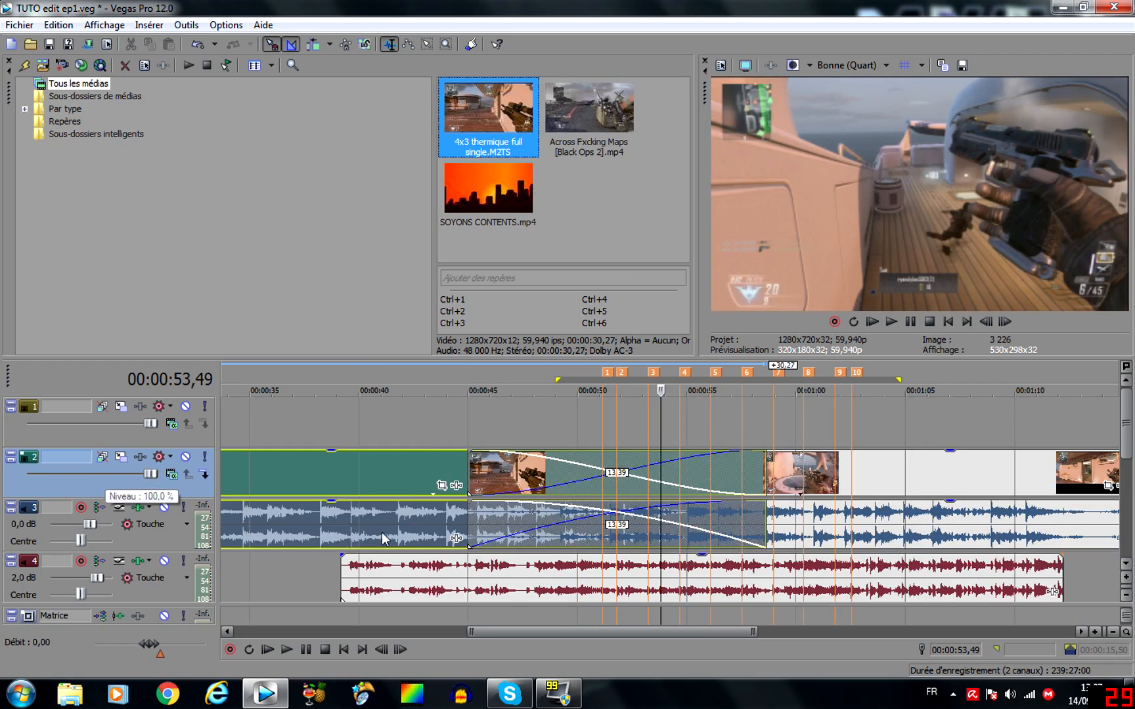
scroll(385, 539, "down", 3)
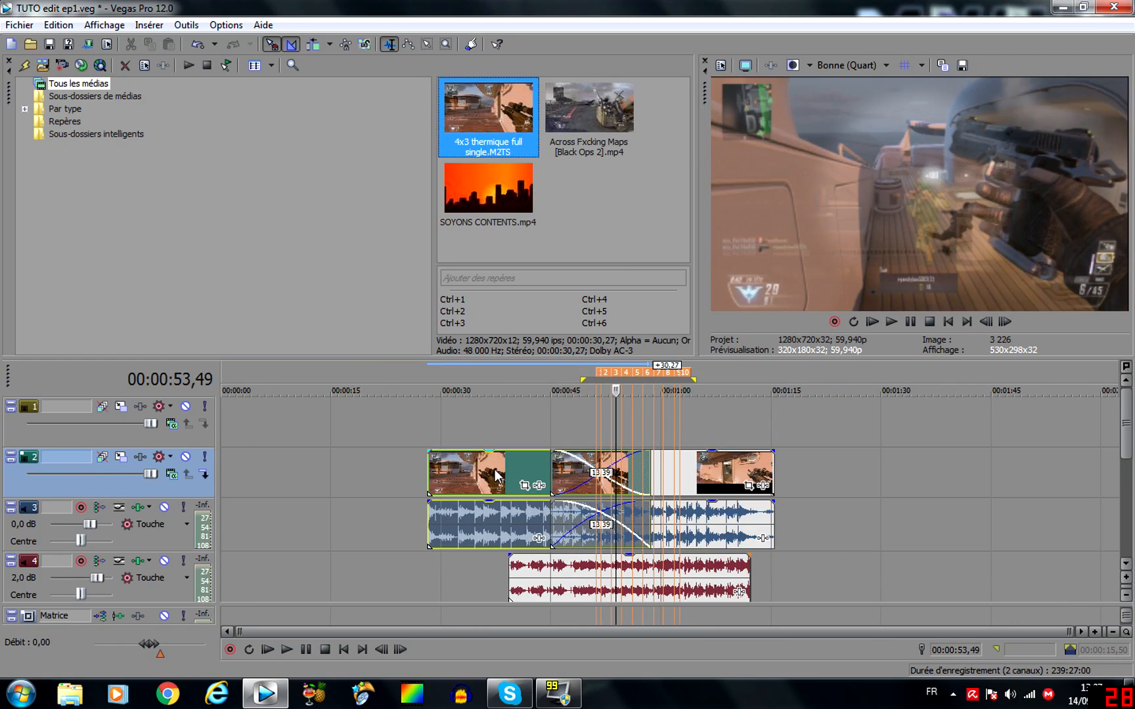
left_click(494, 468)
key("Delete")
Disable resampling for the gameplay video clip on track 2
left_click(652, 479)
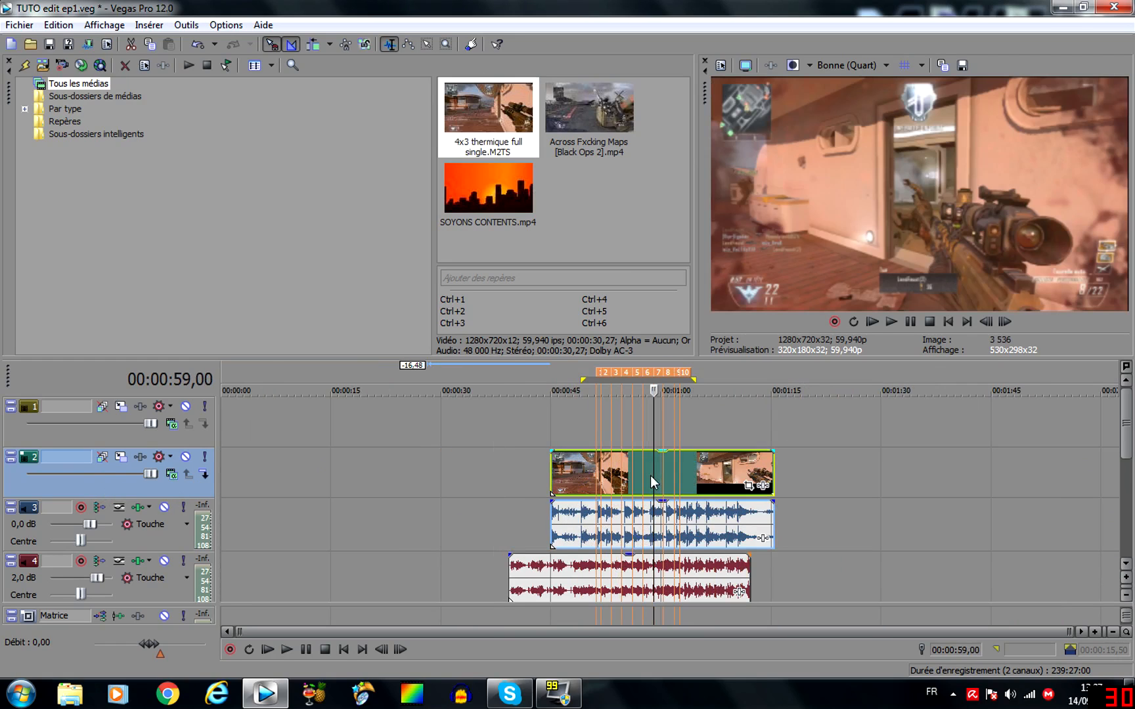
scroll(650, 475, "up", 6)
right_click(623, 467)
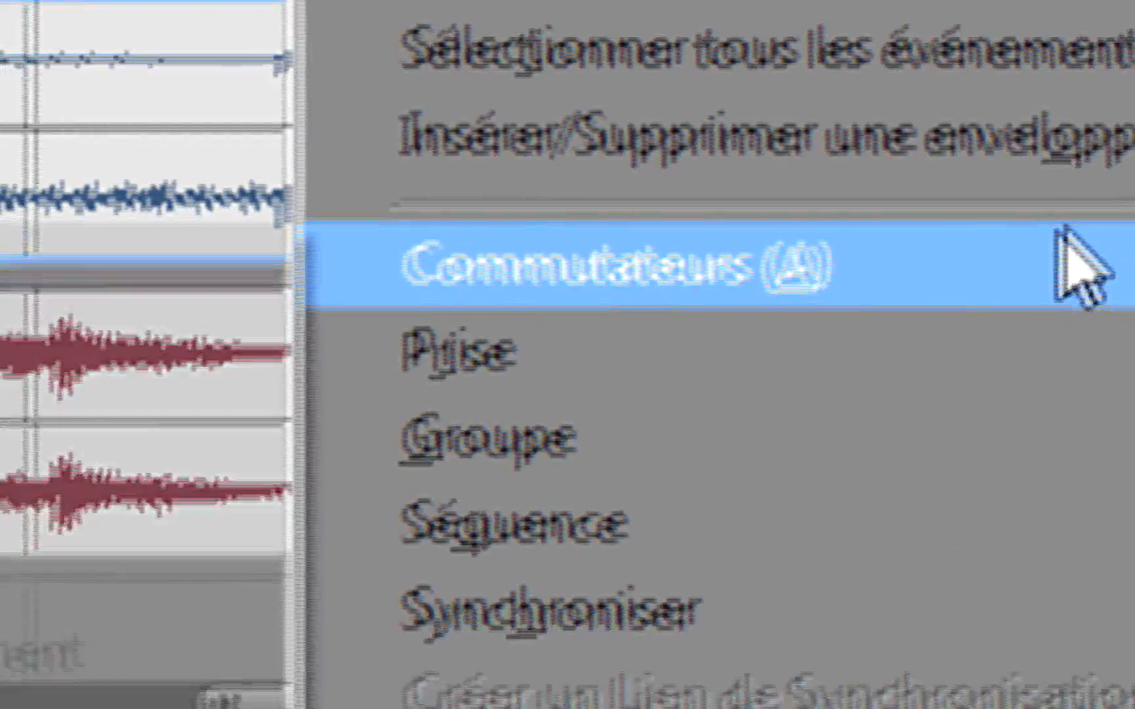
mouse_move(758, 549)
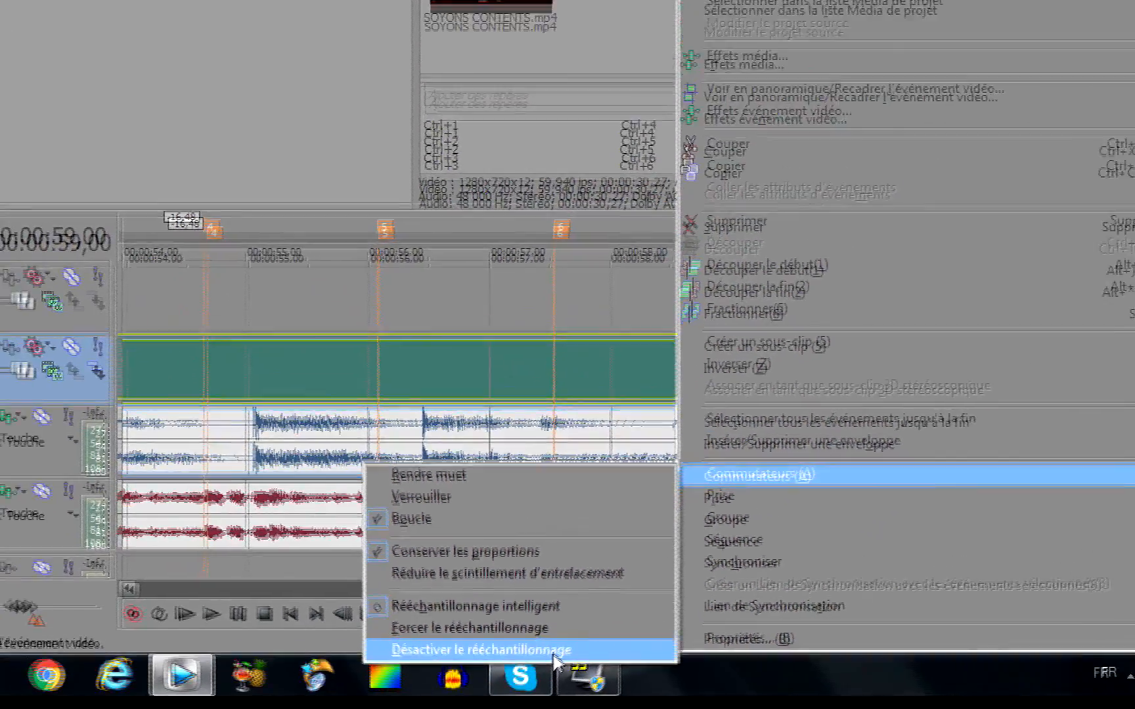
left_click(554, 651)
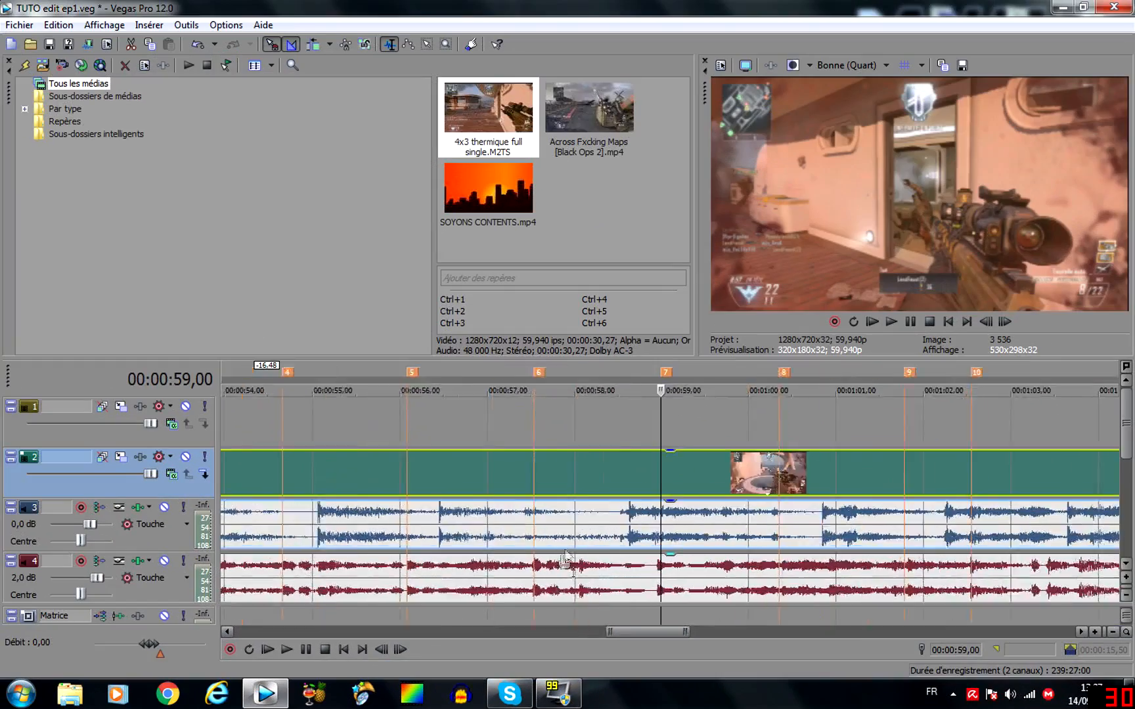
Inspect several frames across the gameplay clip, comparing them with the marker positions
scroll(669, 388, "down", 10)
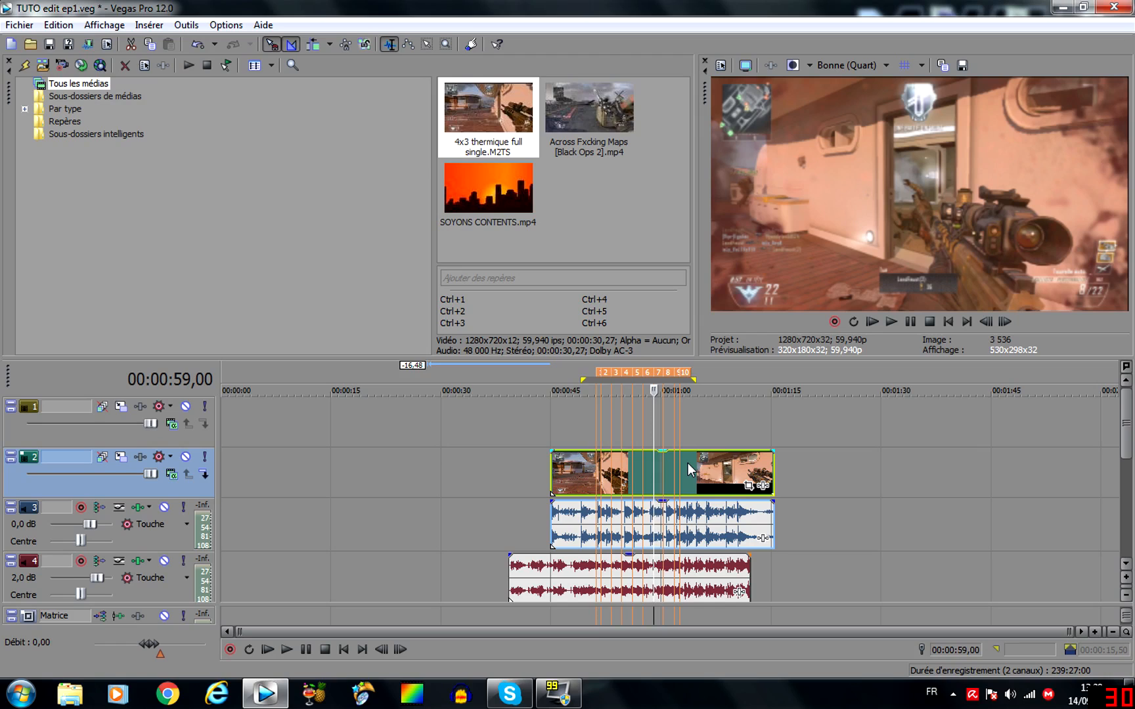
left_click(693, 479)
scroll(693, 483, "up", 4)
left_click(740, 487)
left_click(537, 480)
scroll(431, 486, "down", 4)
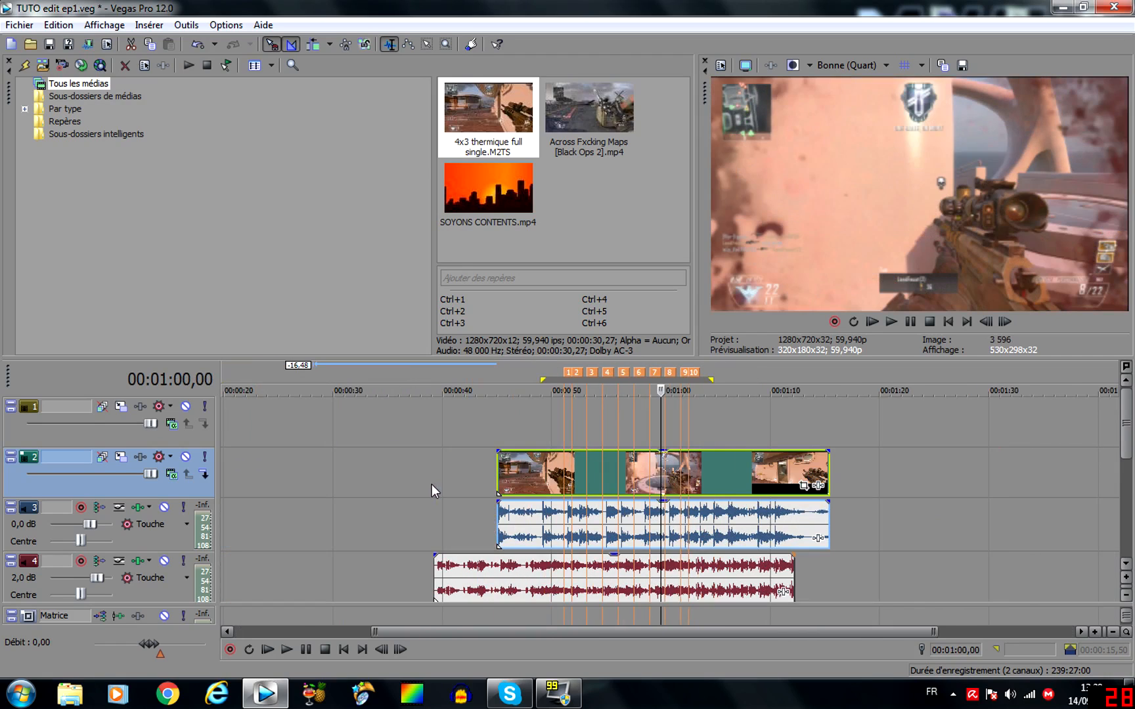
left_click(603, 489)
left_click(618, 491)
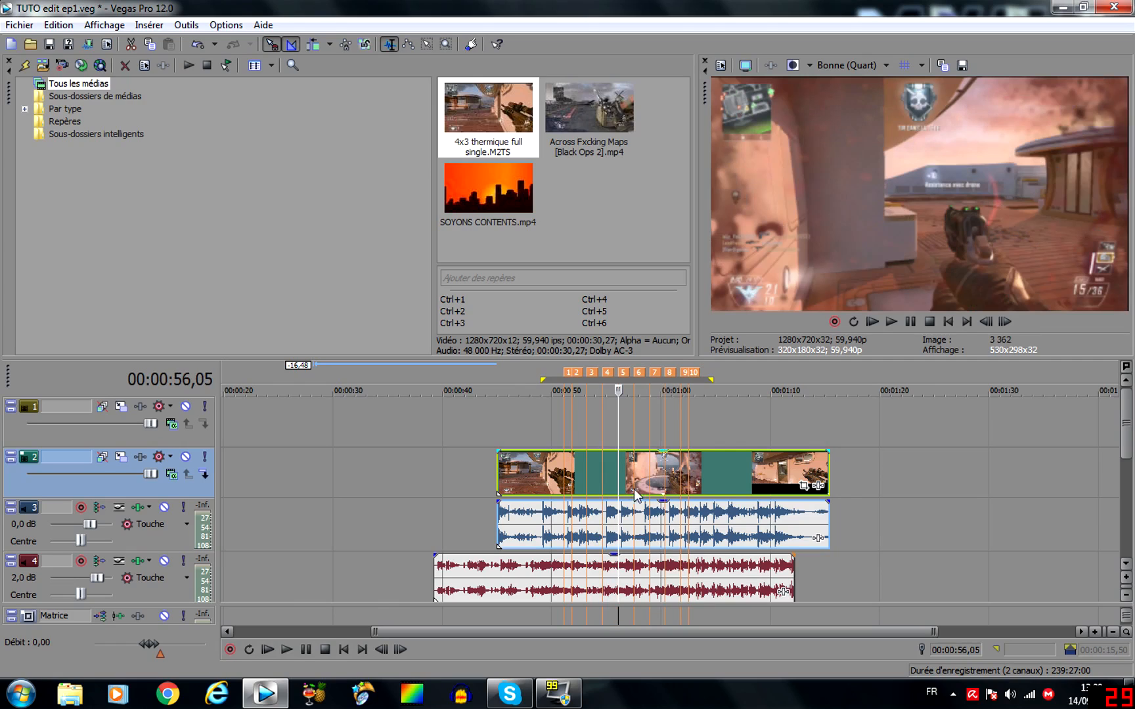
Move the grouped gameplay video and audio earlier on the timeline, starting at about 00:00:43, and check frames near its beginning
left_click(531, 522)
scroll(532, 523, "up", 4)
left_click_drag(581, 517, 543, 520)
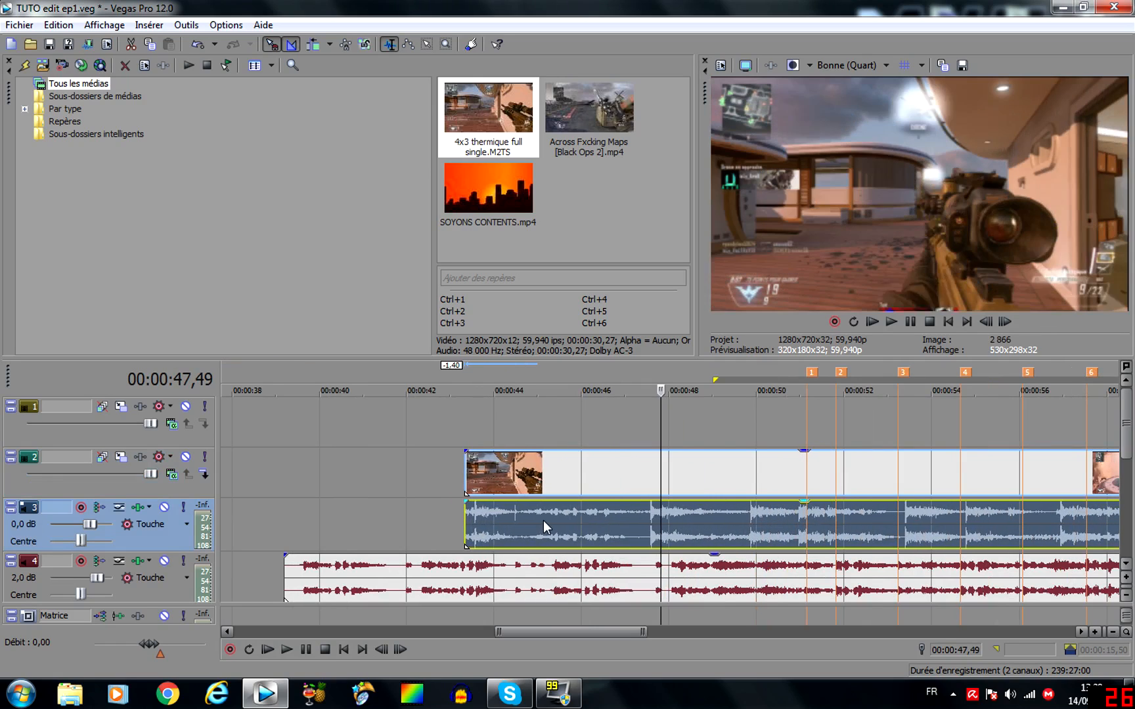
scroll(546, 519, "down", 3)
left_click(707, 523)
left_click(653, 512)
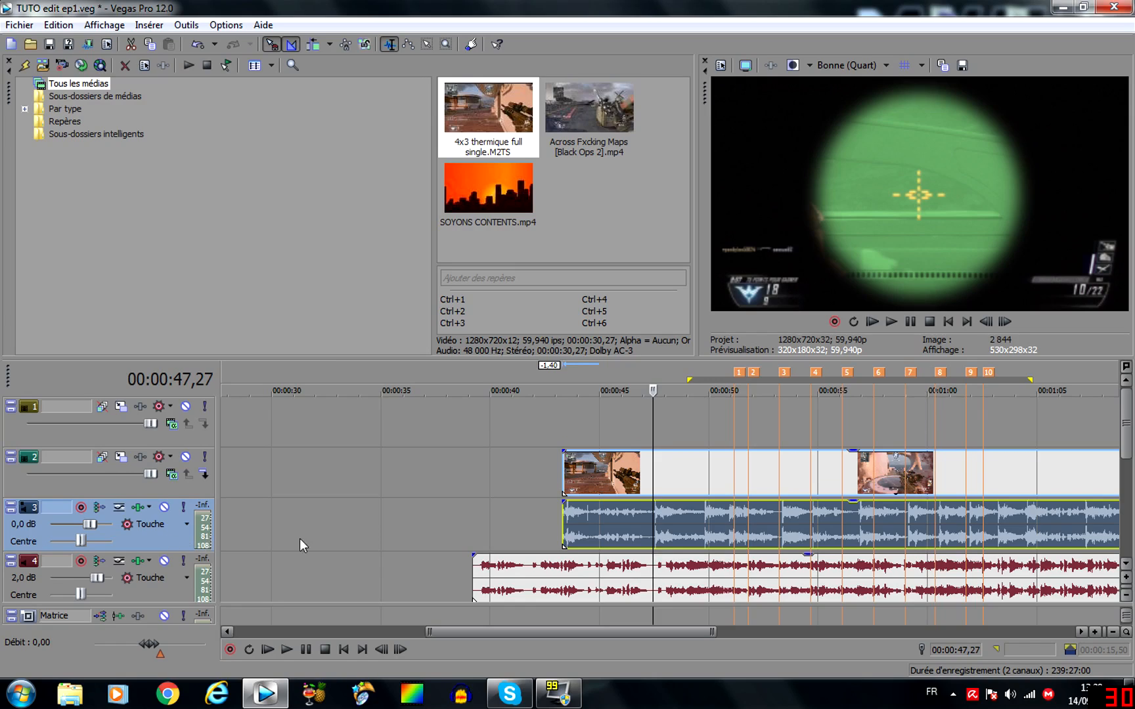
Ungroup the gameplay audio on track 3 from its video, shift it away, and delete the audio event
left_click(769, 536)
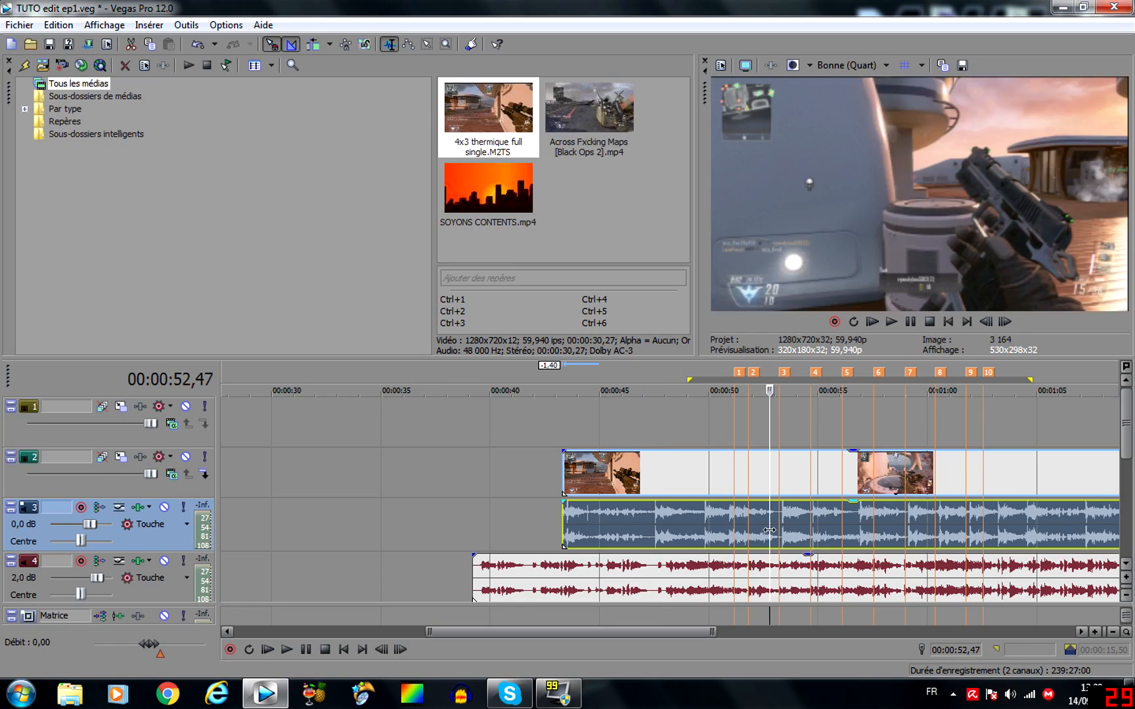
left_click_drag(791, 539, 644, 526)
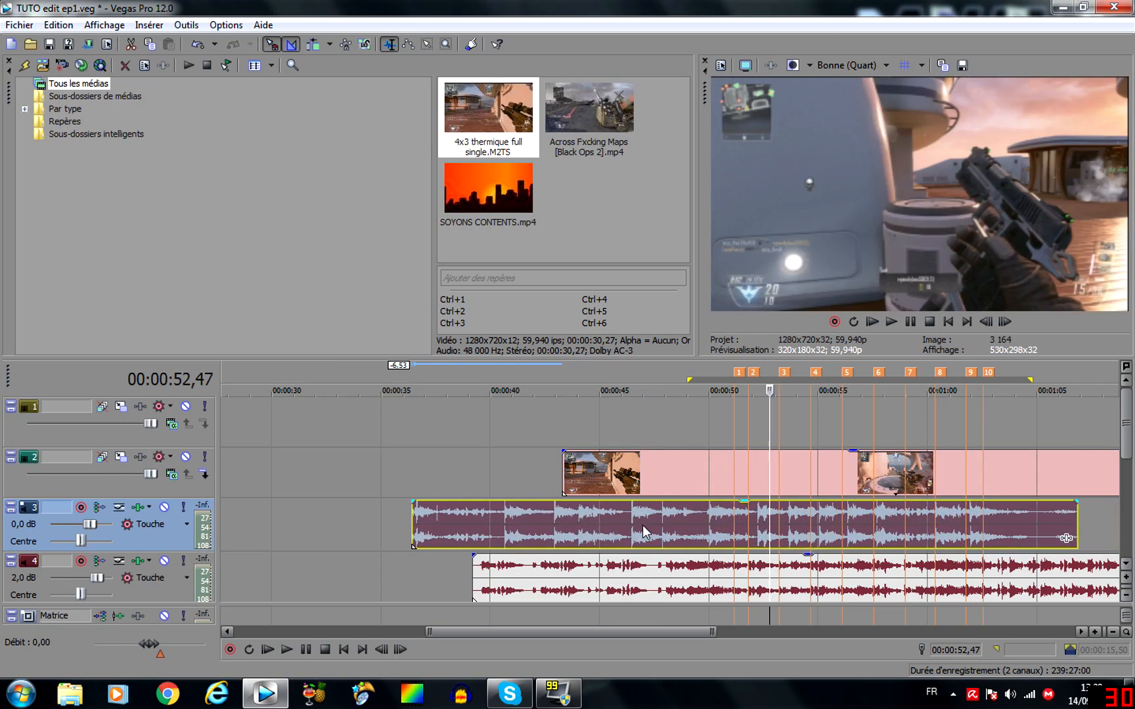
left_click(642, 525)
key("Delete")
scroll(644, 559, "down", 3)
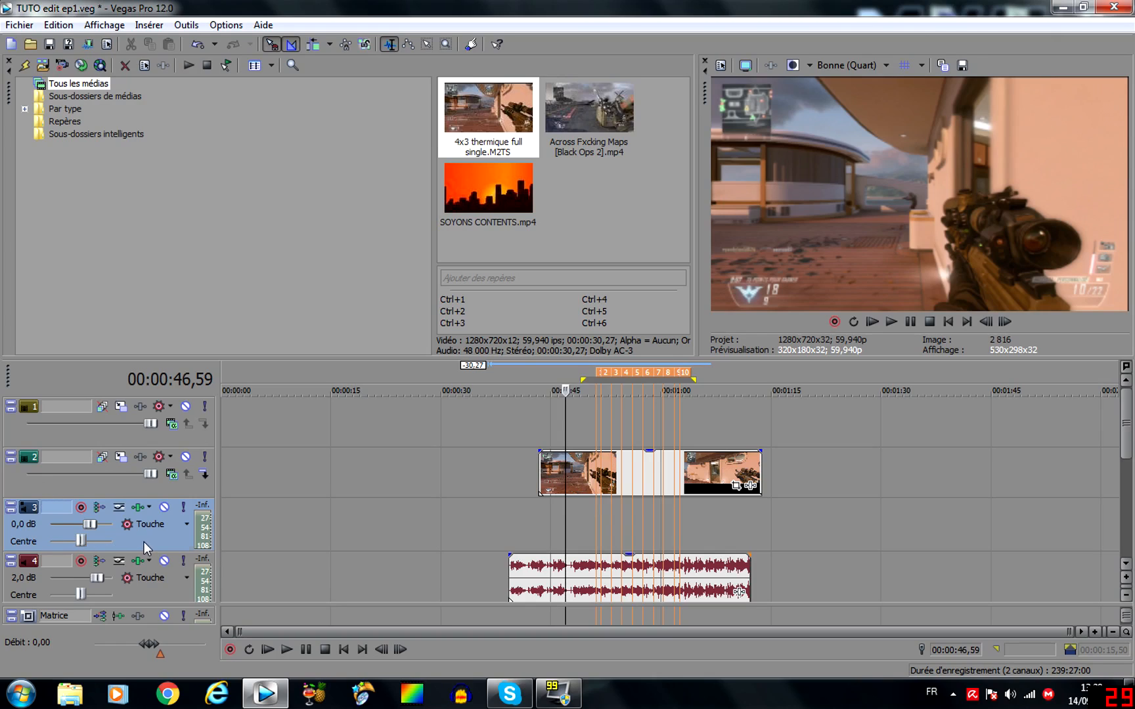
Move the emptied audio track below the music track and place the cursor at marker 1 on the gameplay clip
left_click_drag(144, 542, 145, 578)
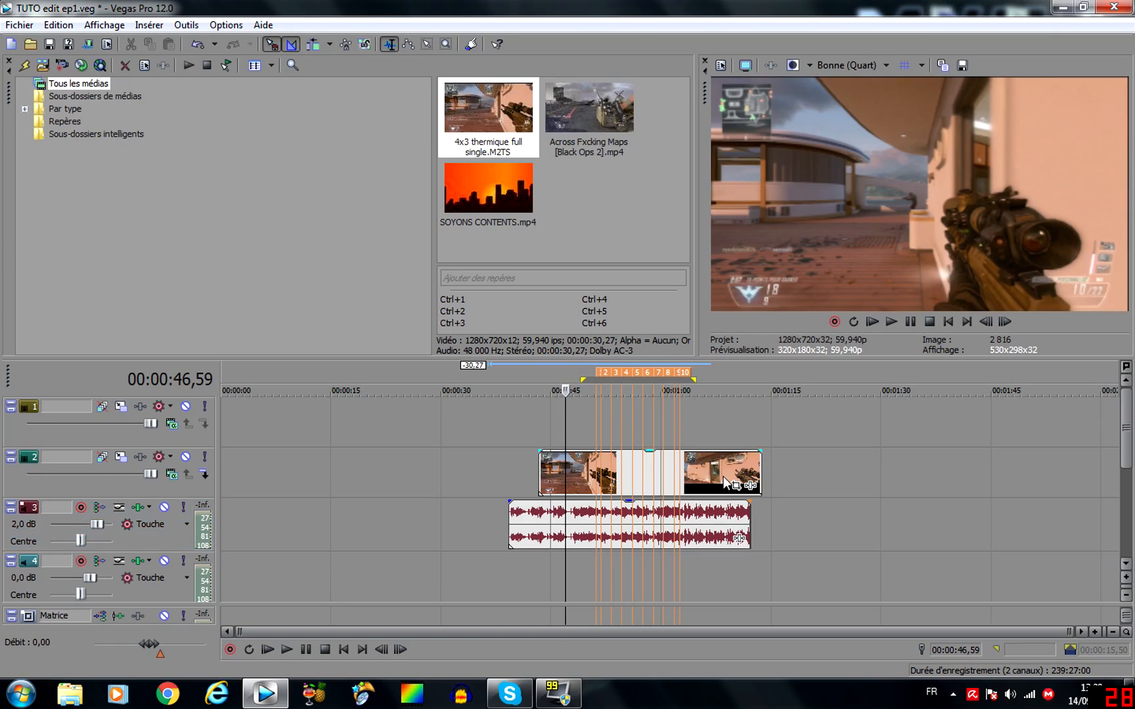
left_click(724, 472)
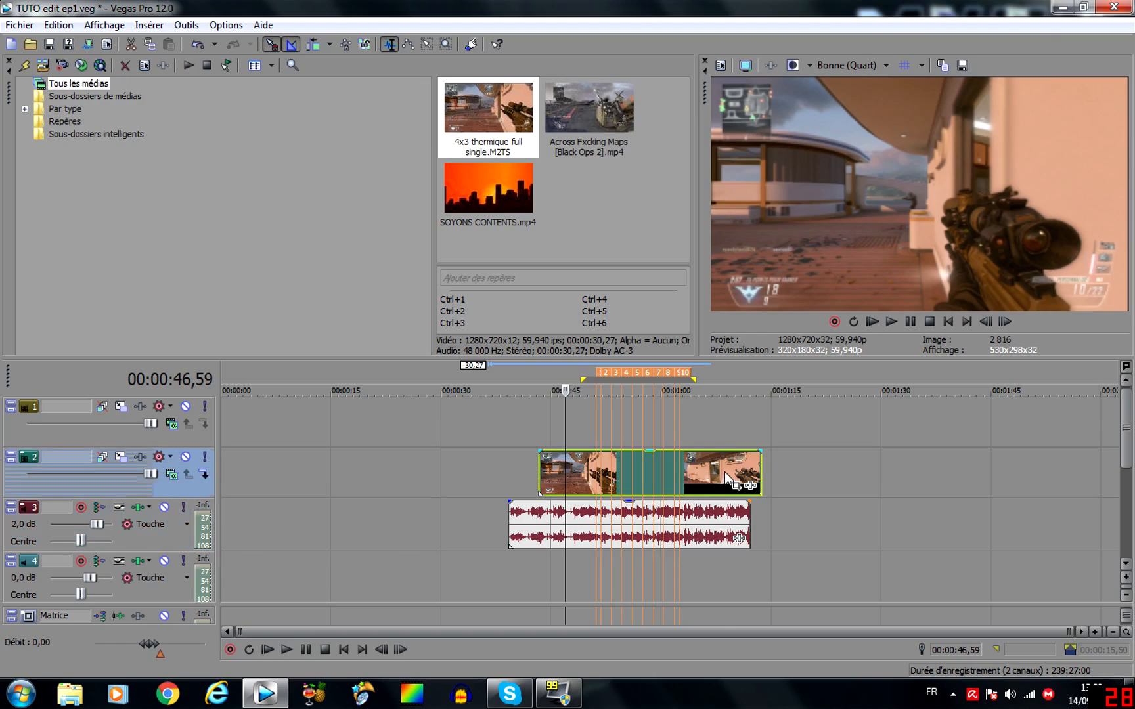
left_click(593, 479)
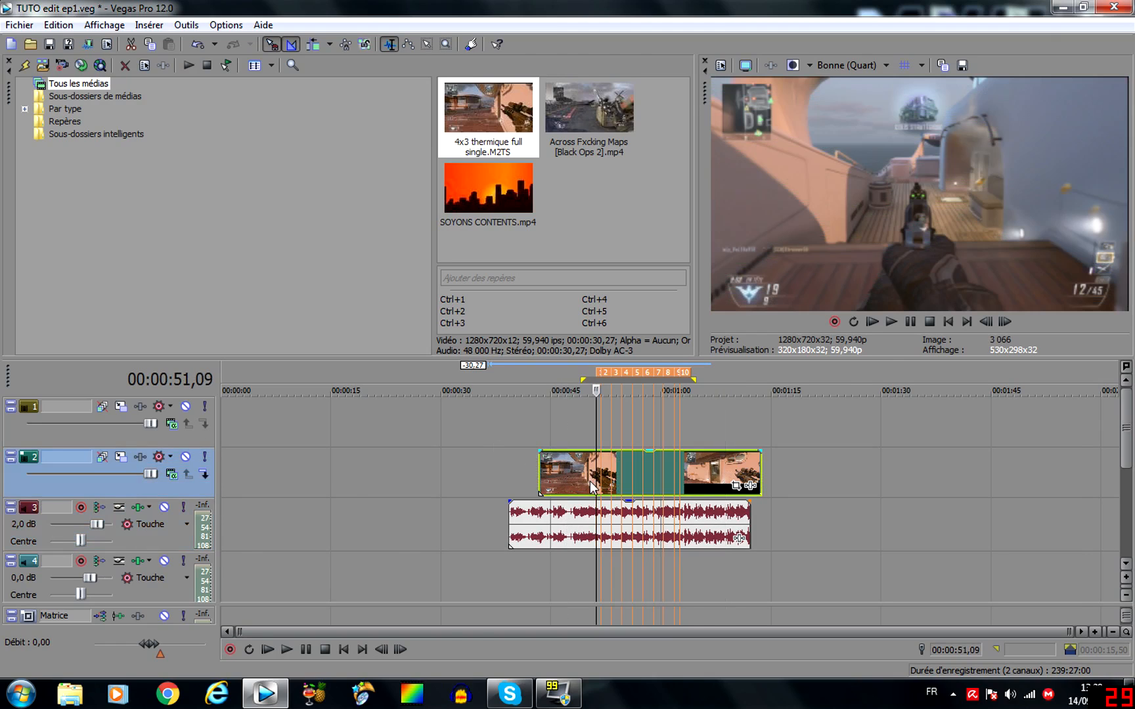
scroll(590, 481, "up", 10)
scroll(589, 481, "down", 8)
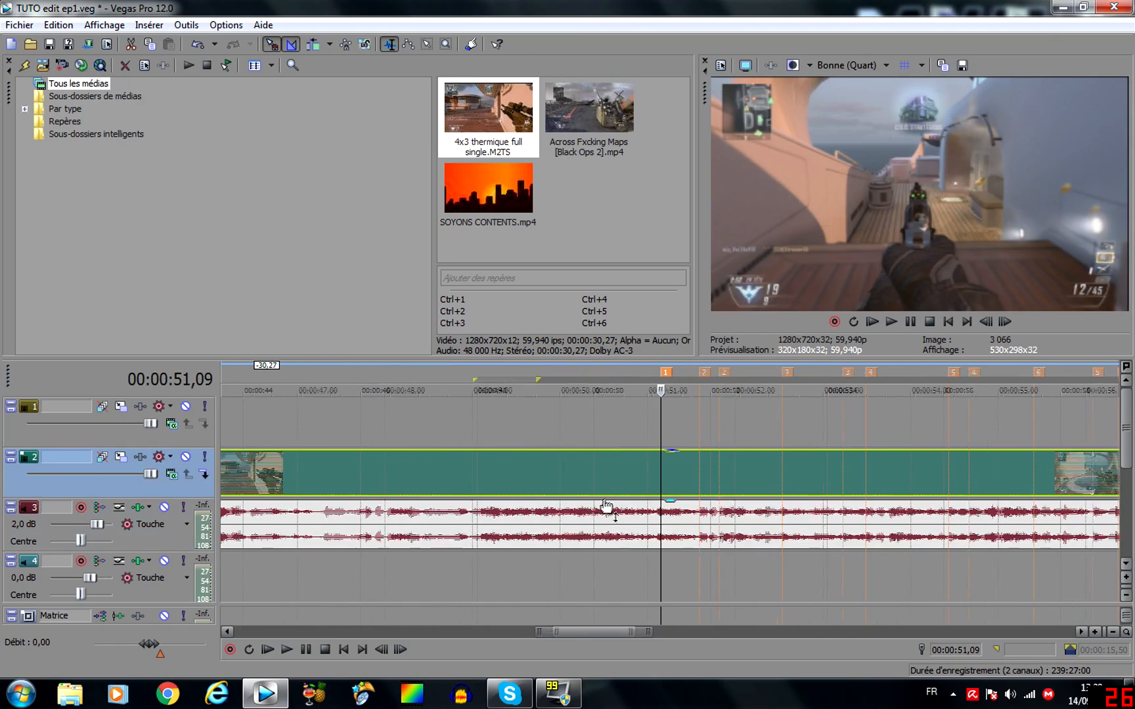
scroll(729, 470, "up", 5)
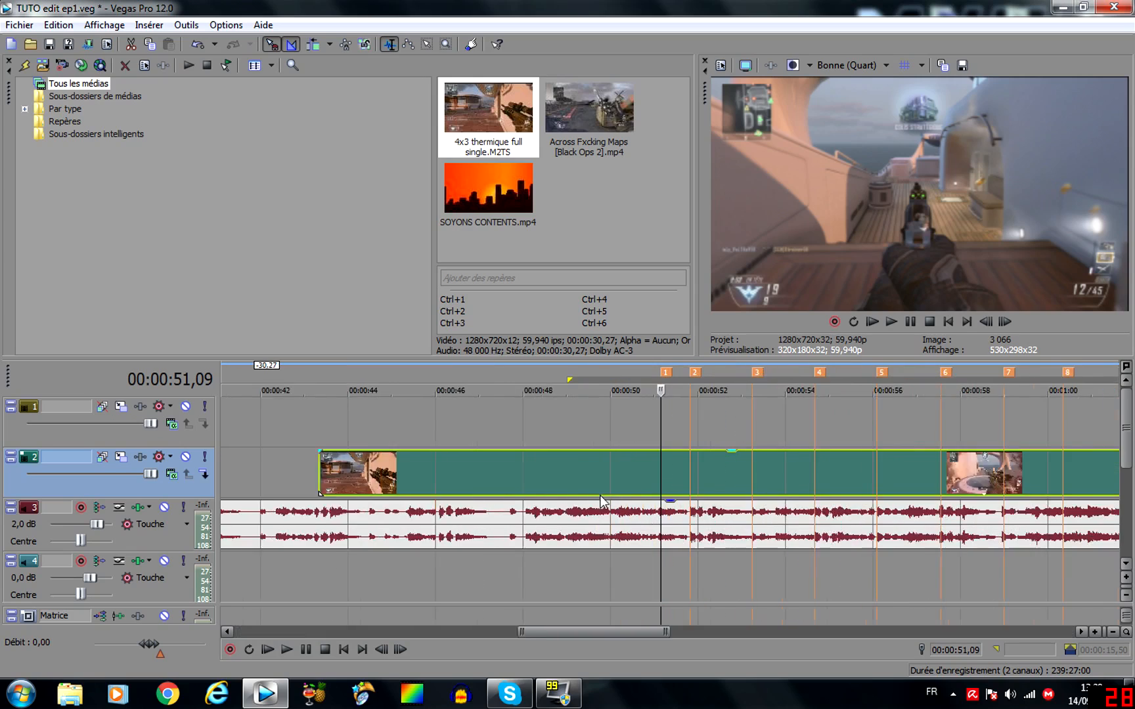
Insert a timeline marker at 00:00:48,46 and delete it again
left_click(708, 429)
left_click(522, 420)
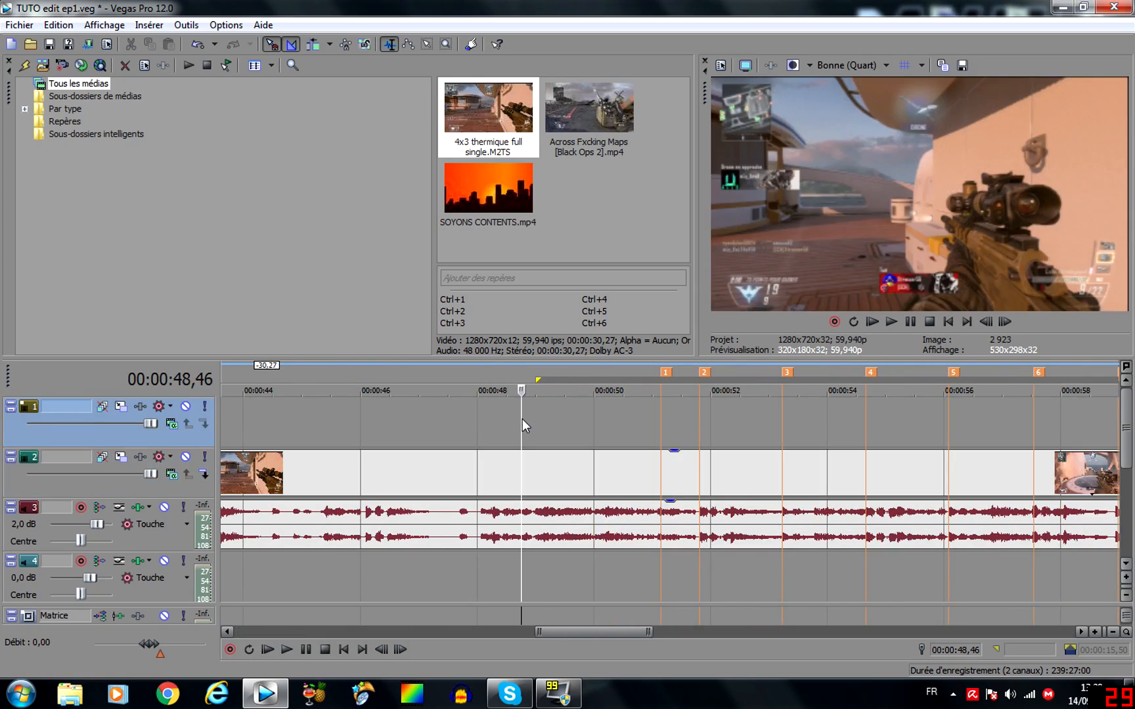
key("m")
key("Return")
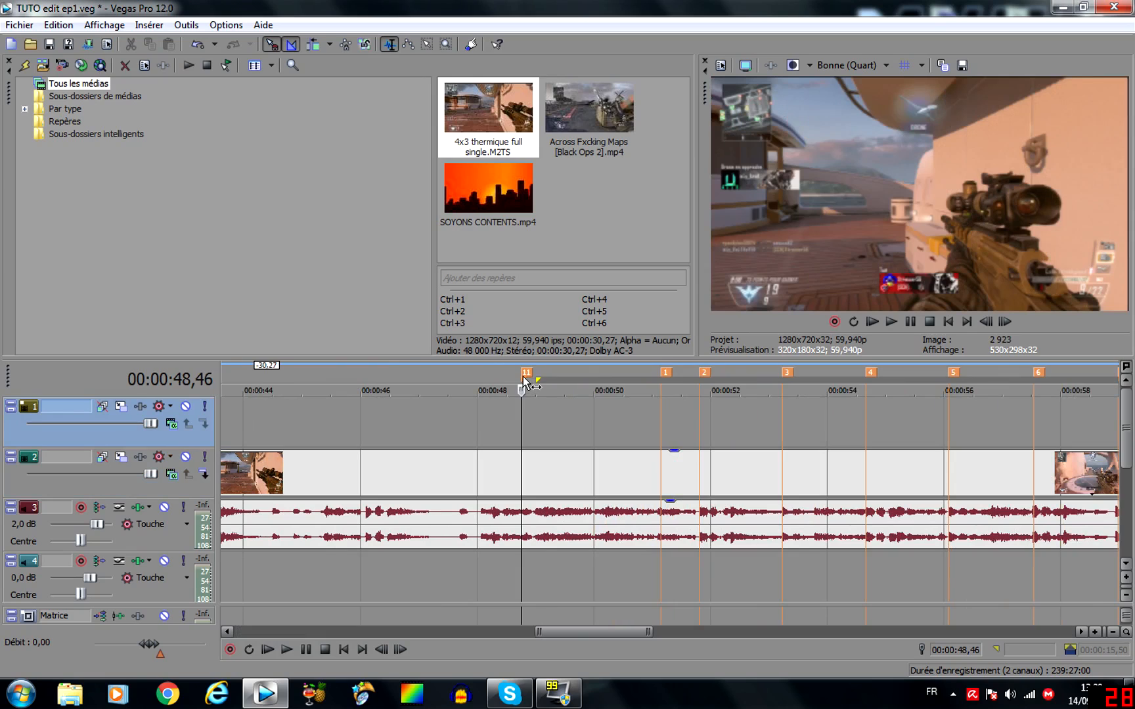
right_click(525, 375)
left_click(567, 422)
Play the timeline from 00:00:47,42 through the first markers to check the music against the gameplay footage
left_click(654, 474)
scroll(657, 478, "up", 5)
scroll(740, 464, "down", 5)
left_click(612, 426)
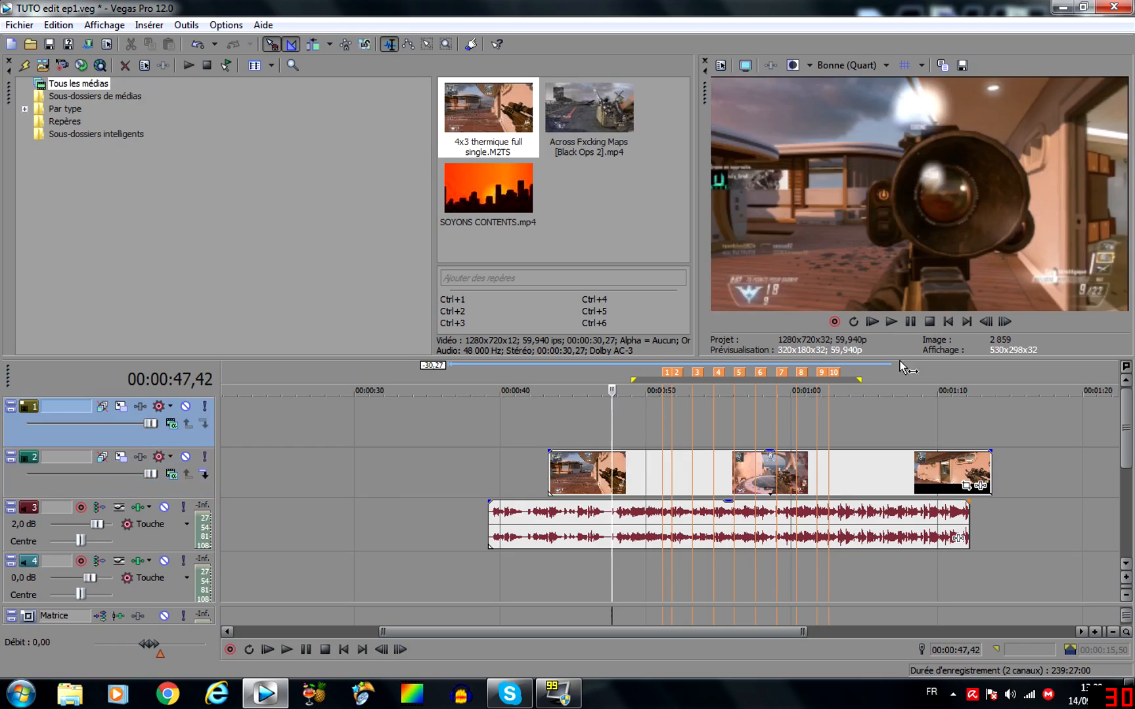
left_click(891, 321)
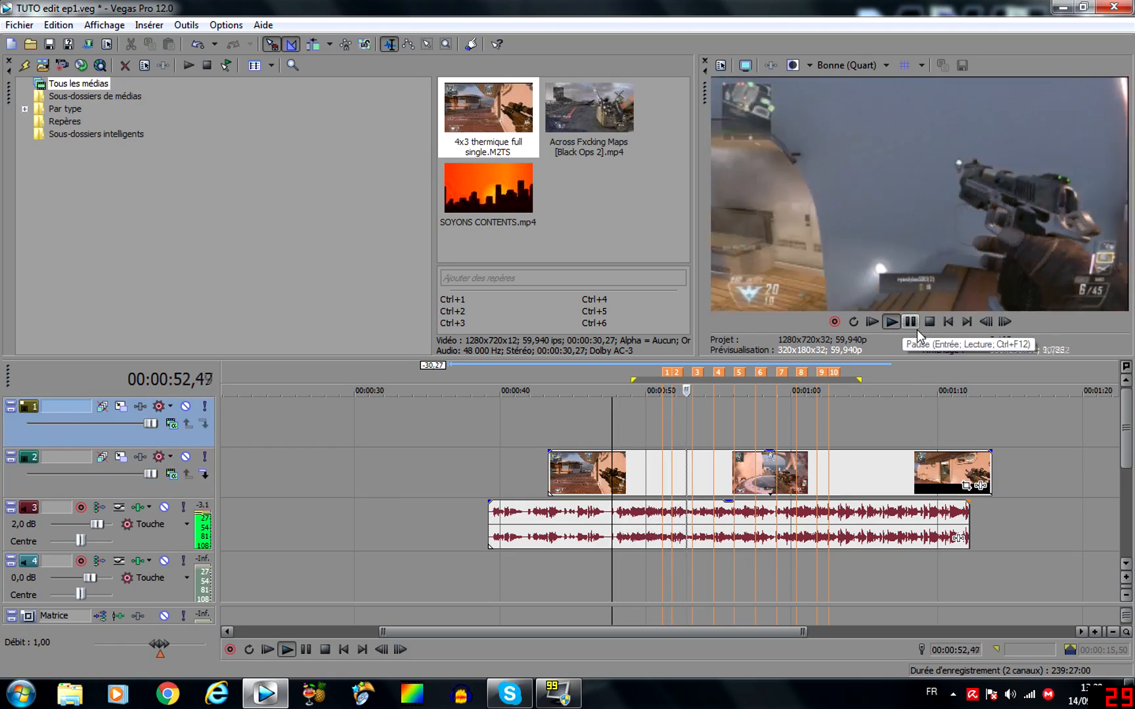
left_click(909, 324)
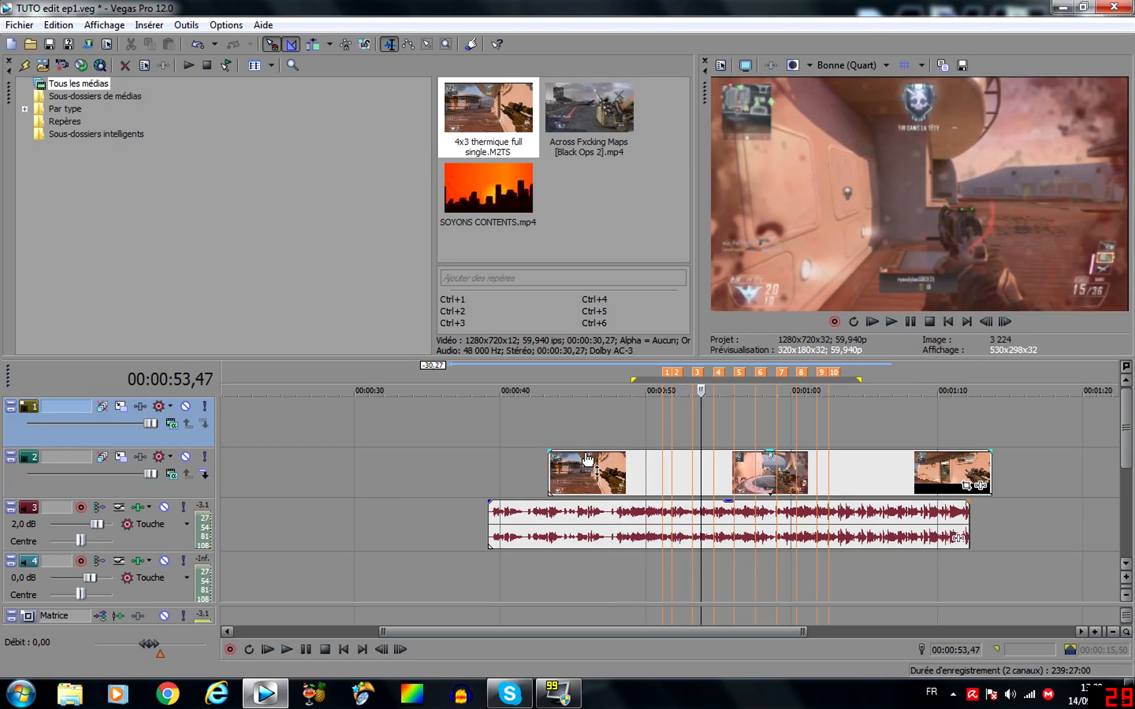
Put the cursor at marker 1 and shift the gameplay clip later on track 2, lining up its scoped shot with that marker
left_click(661, 480)
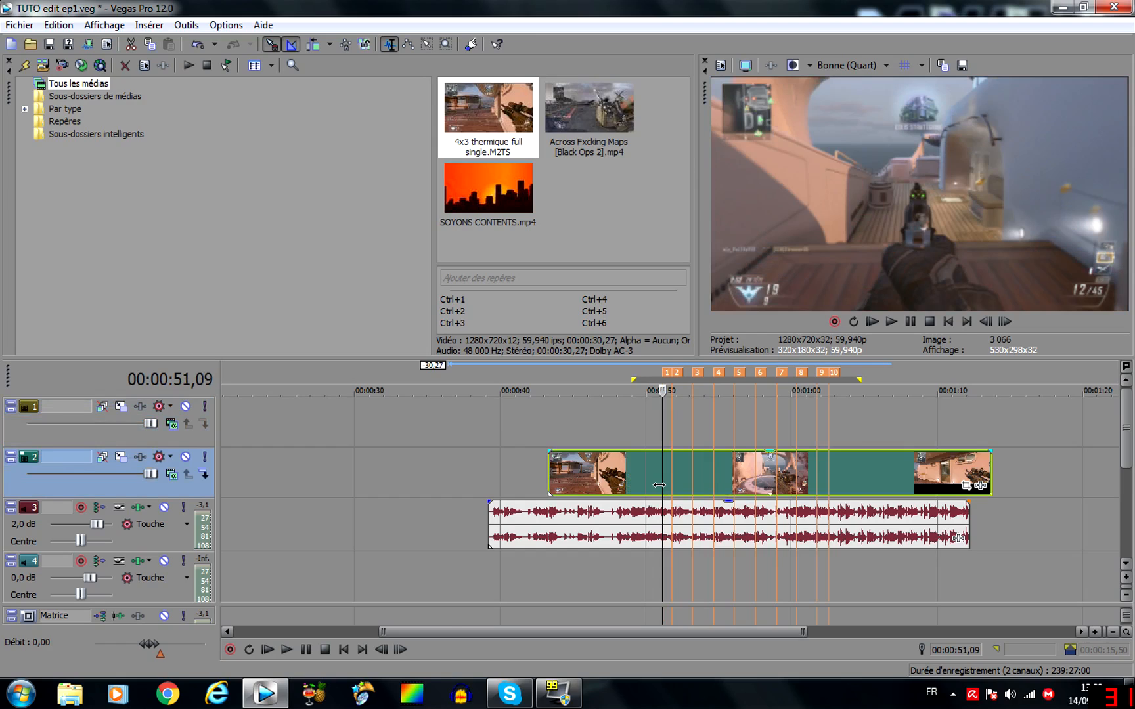
scroll(660, 480, "up", 3)
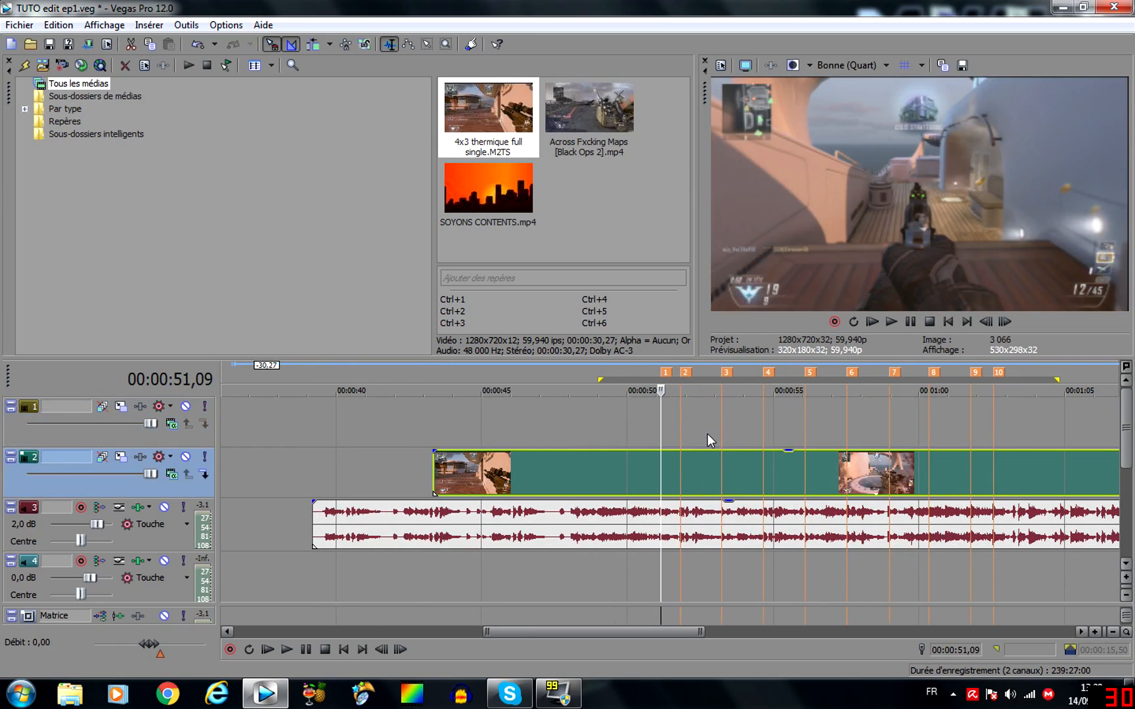
scroll(707, 435, "up", 2)
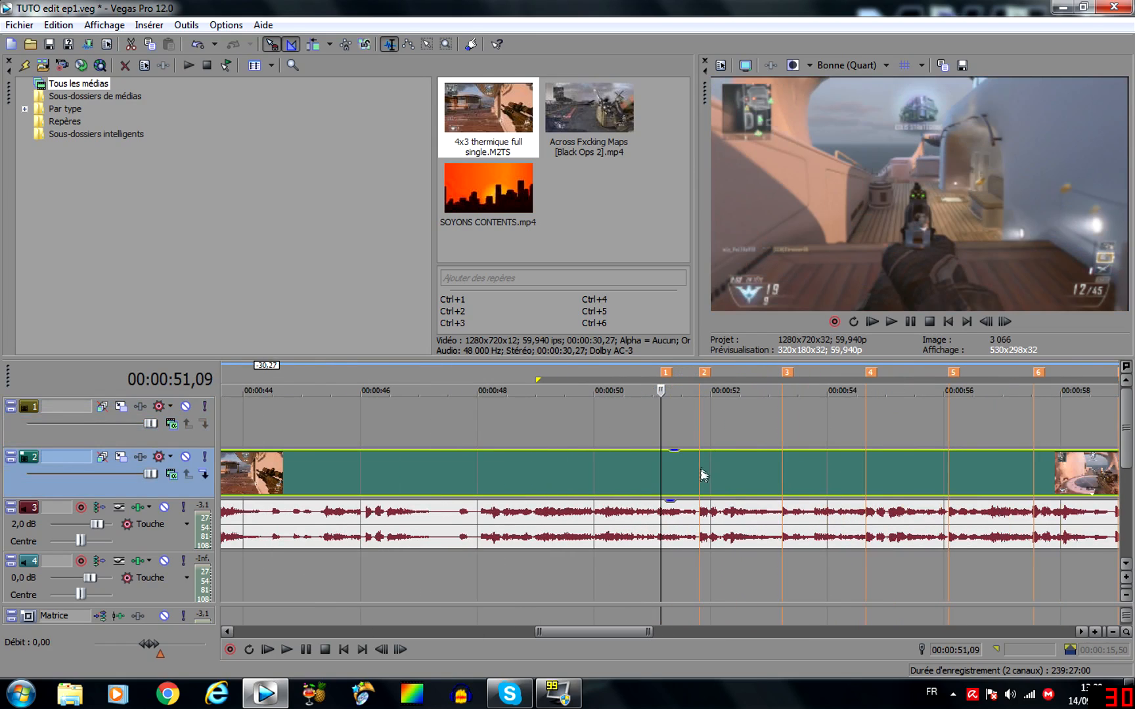
scroll(665, 510, "down", 3)
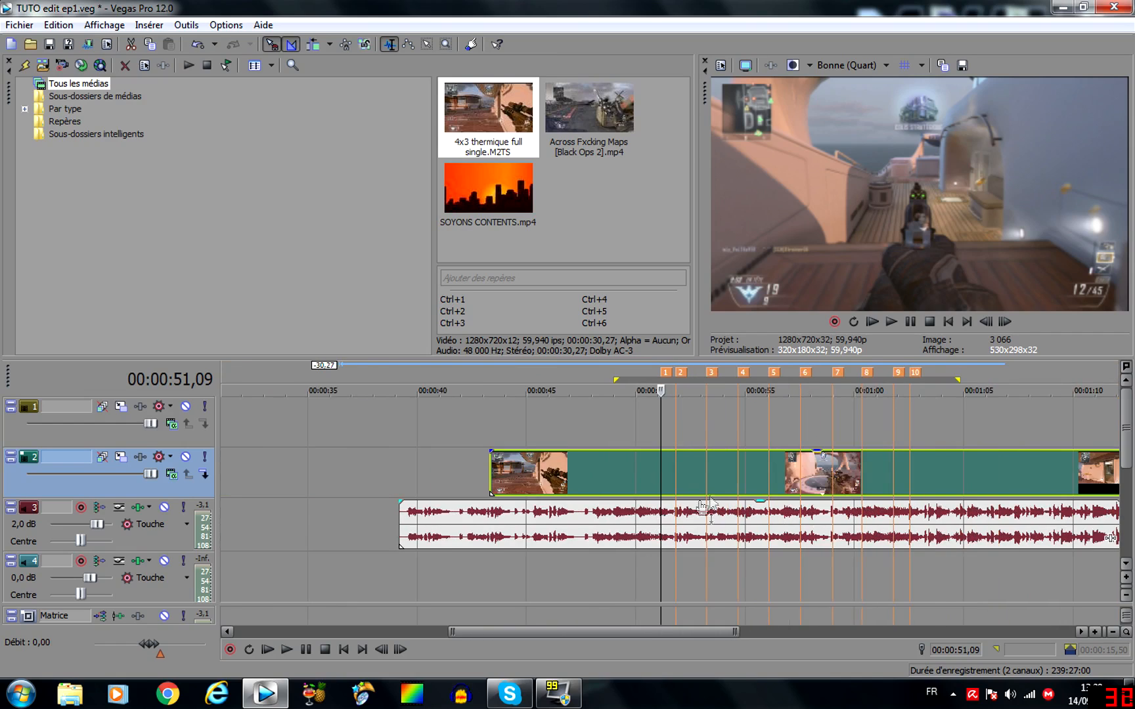
scroll(715, 495, "up", 3)
left_click_drag(735, 484, 968, 503)
scroll(700, 476, "up", 4)
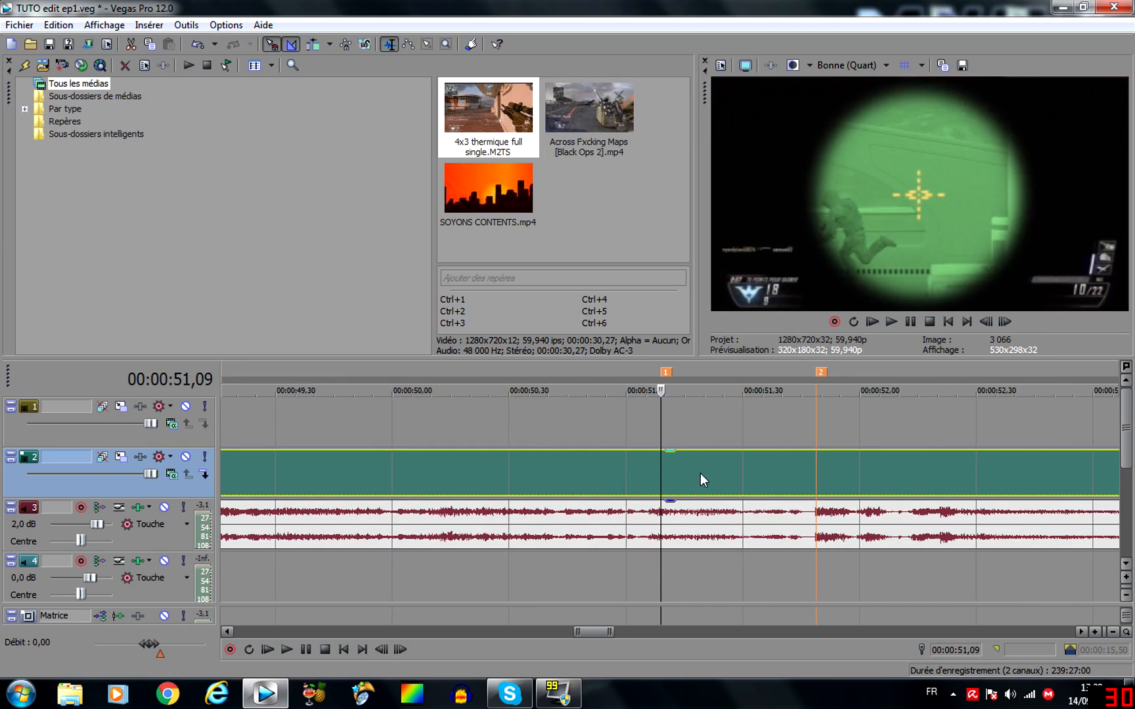
Split the gameplay clip on track 2 at marker 1 and step through the frames around the cut to check it
key("s")
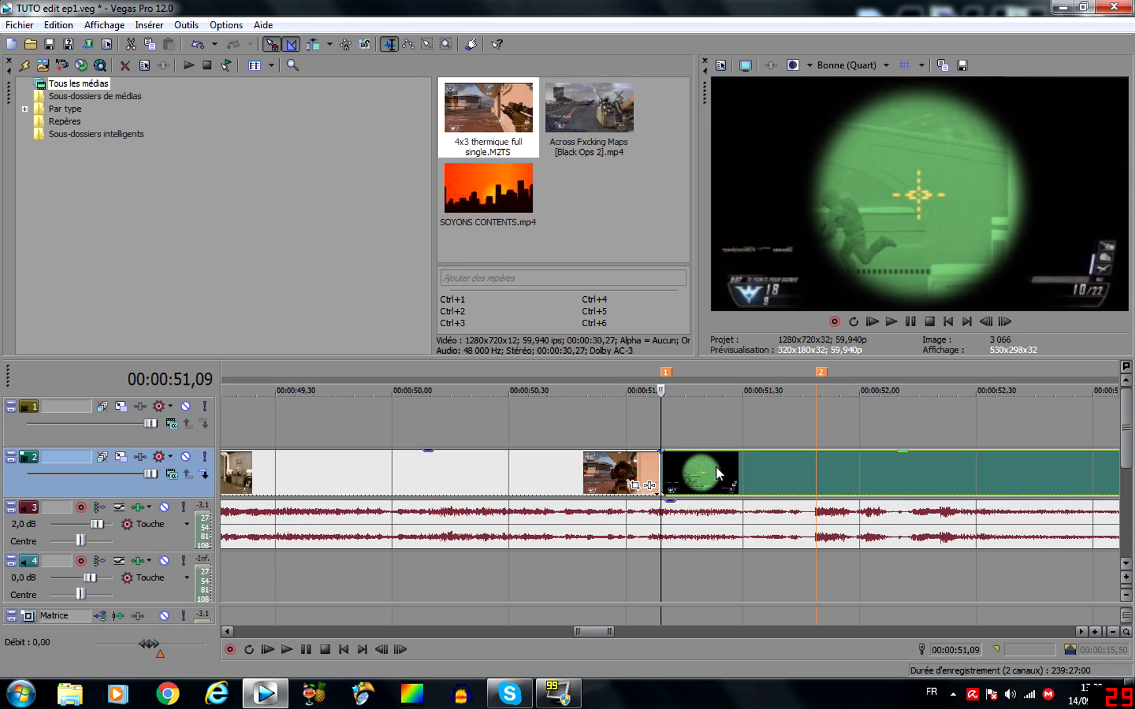
left_click(657, 472)
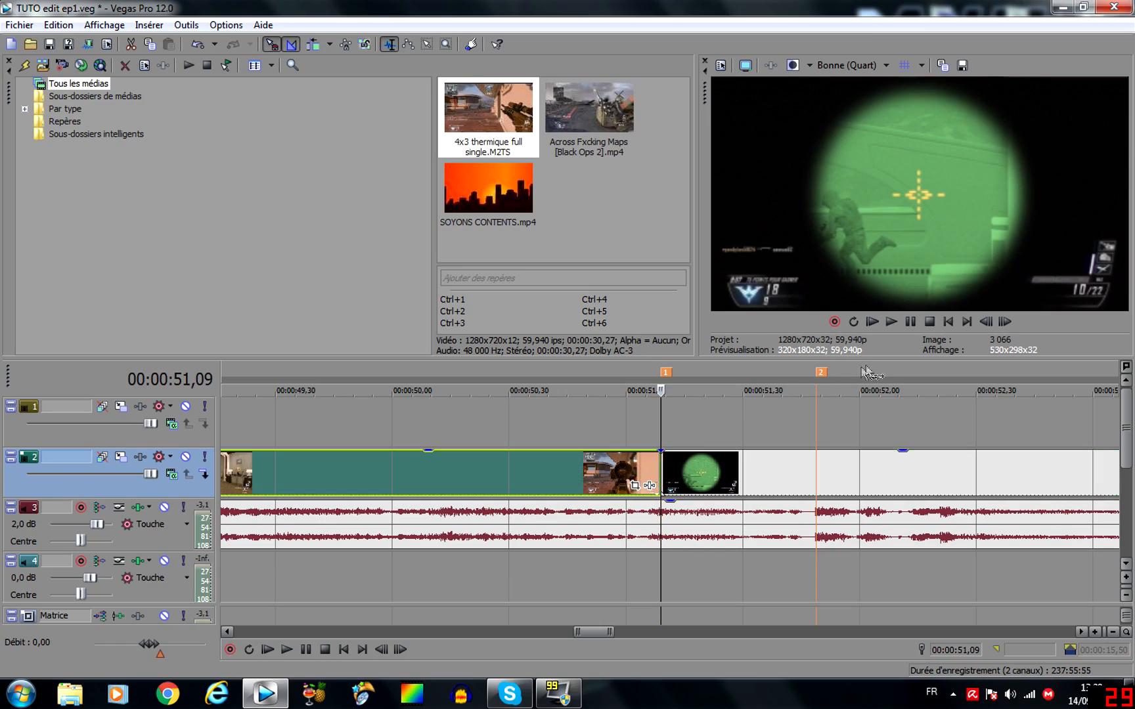
double_click(987, 322)
left_click(1008, 322)
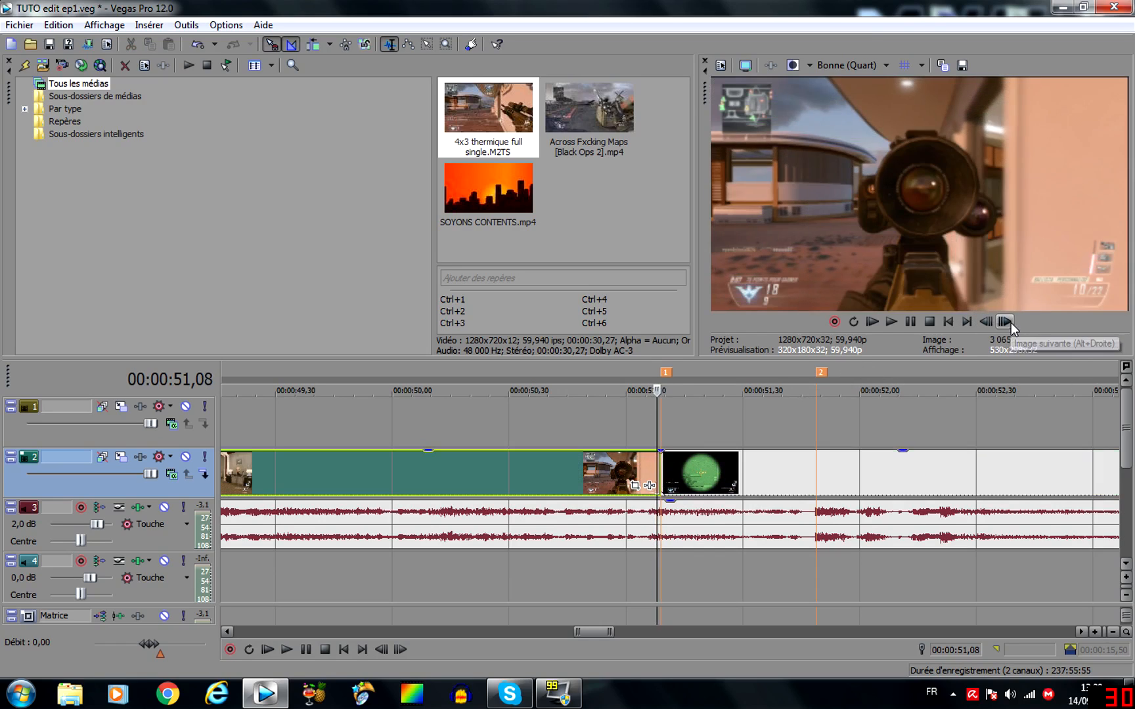
left_click(1011, 322)
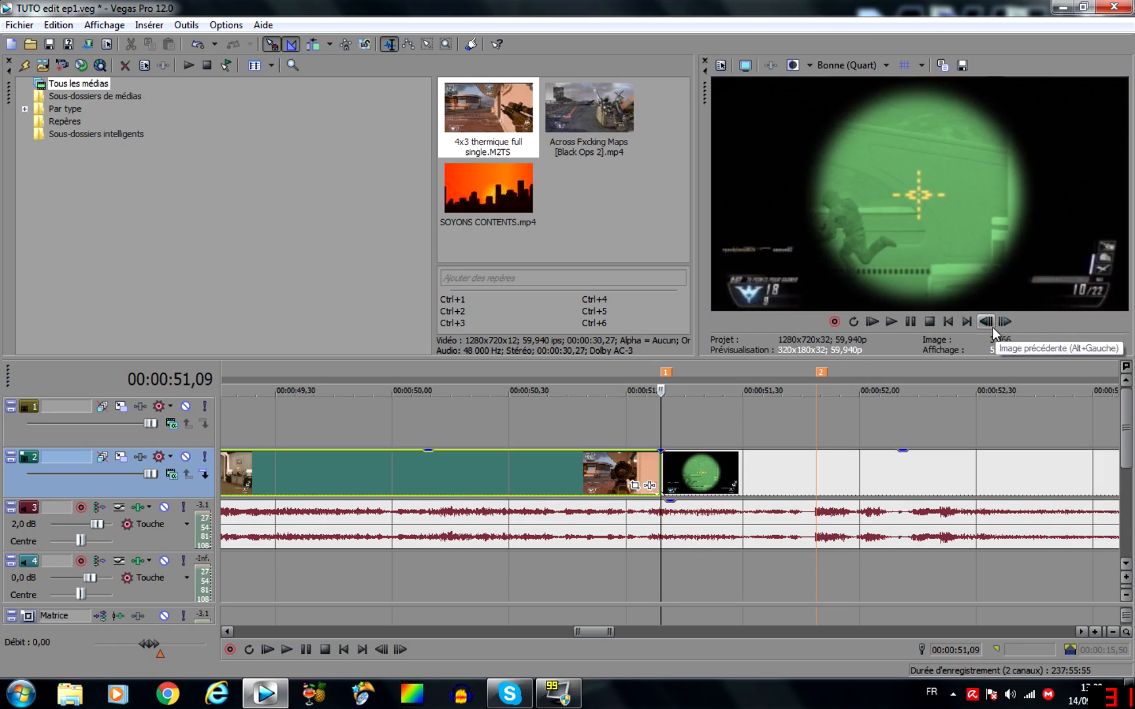
left_click(986, 323)
left_click(1010, 322)
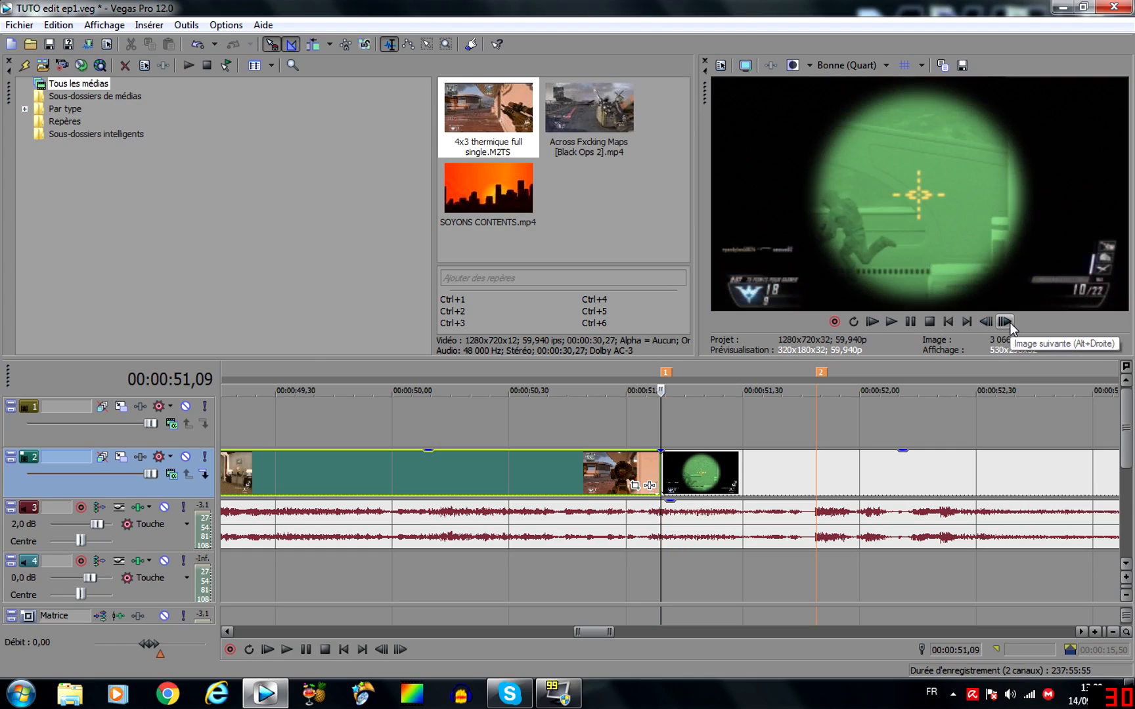
left_click(684, 476)
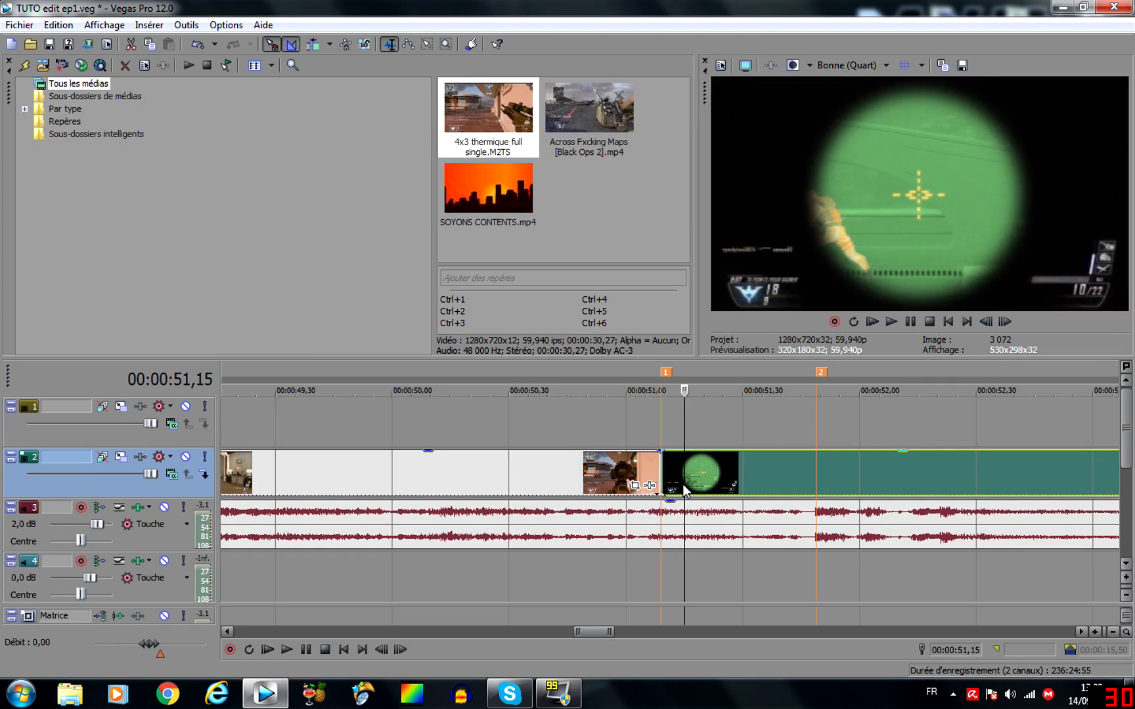
left_click(715, 482)
left_click(638, 461)
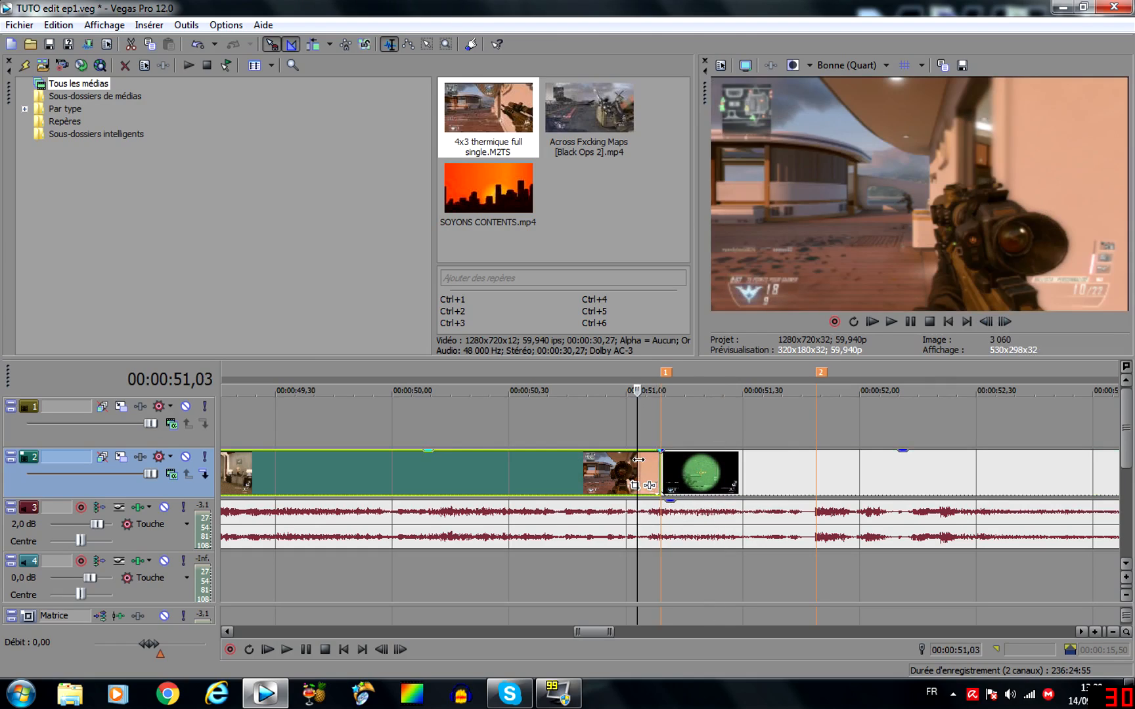
key("s")
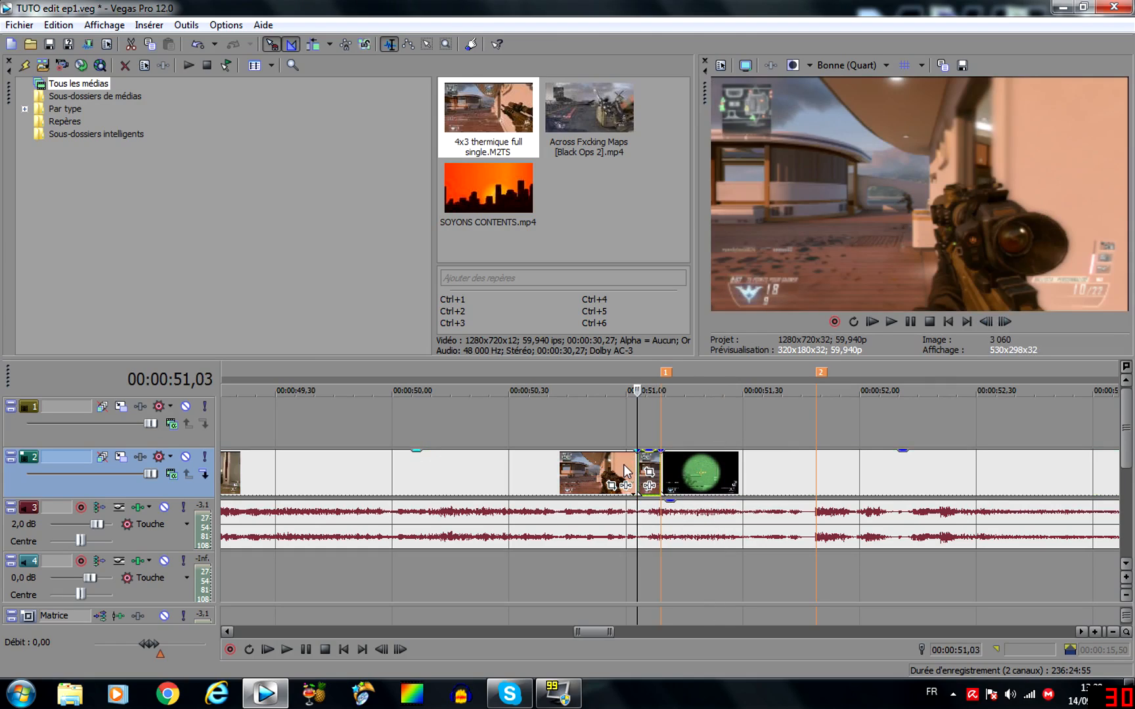
left_click(625, 466)
key("s")
key("ctrl+z")
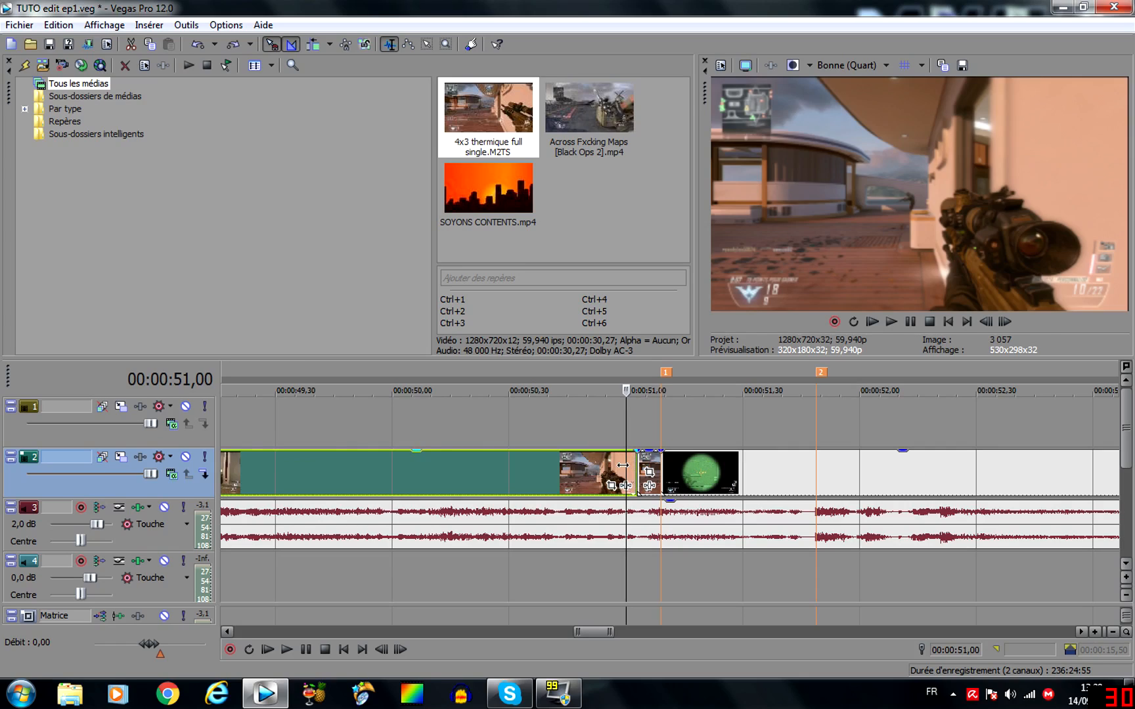
key("ctrl+z")
Advance frame by frame to the end of the green scope view and split the gameplay clip at 00:00:51,39
left_click(696, 483)
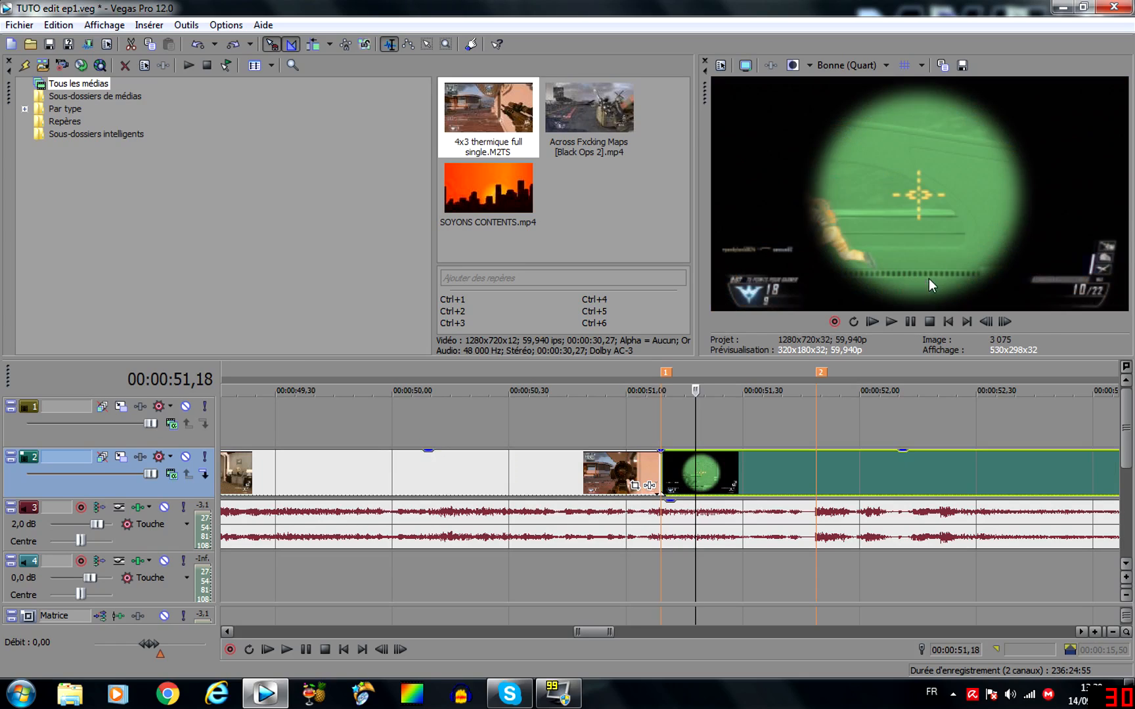
left_click(1005, 322)
double_click(1005, 322)
left_click(1006, 321)
triple_click(1006, 322)
triple_click(1006, 322)
double_click(1005, 322)
left_click(1006, 322)
left_click(1005, 322)
left_click(1006, 322)
left_click(1008, 326)
left_click(1008, 326)
left_click(1008, 326)
left_click(1007, 326)
left_click(1008, 326)
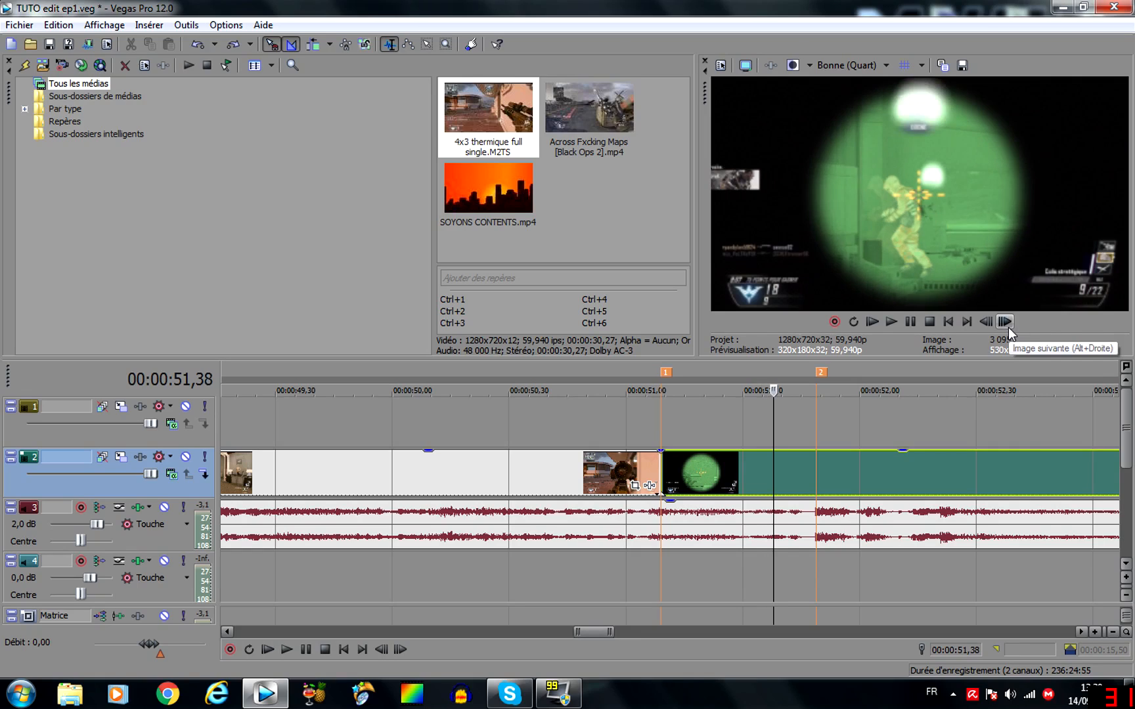
left_click(1007, 325)
key("s")
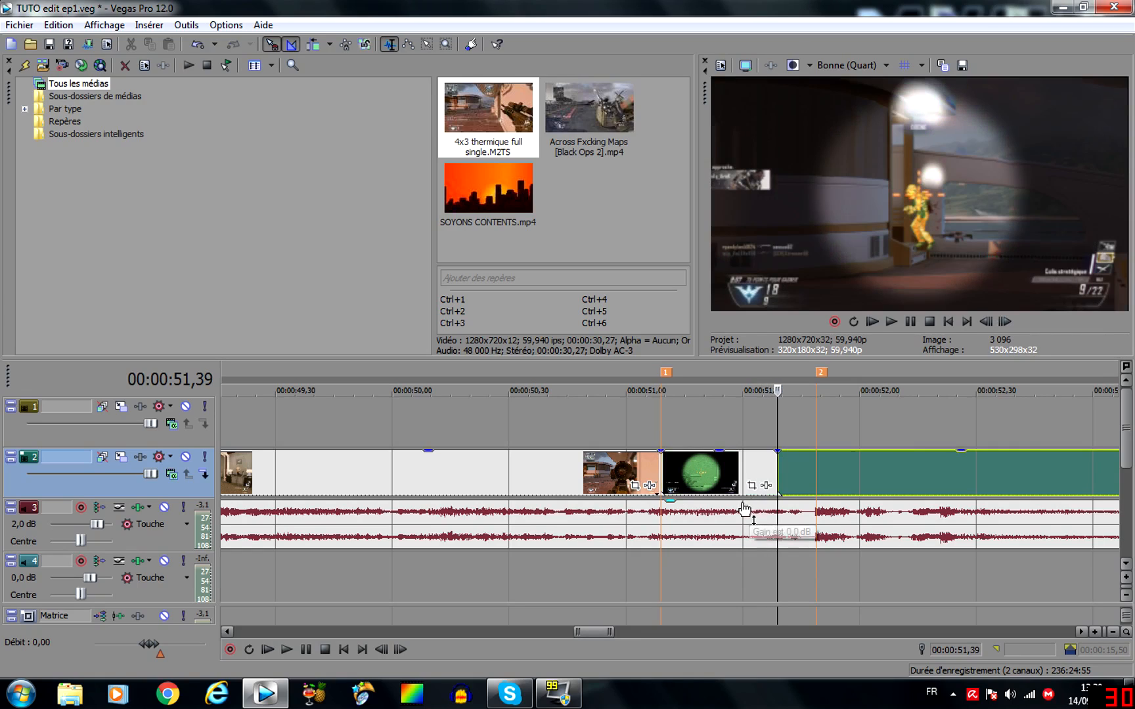
Delete the green scope section after marker 1 and move the rest of the gameplay clip back to that marker
left_click(719, 462)
key("Delete")
left_click_drag(878, 476, 761, 482)
Step through the footage from marker 1 and split the gameplay clip again at 00:00:51,41
left_click(683, 475)
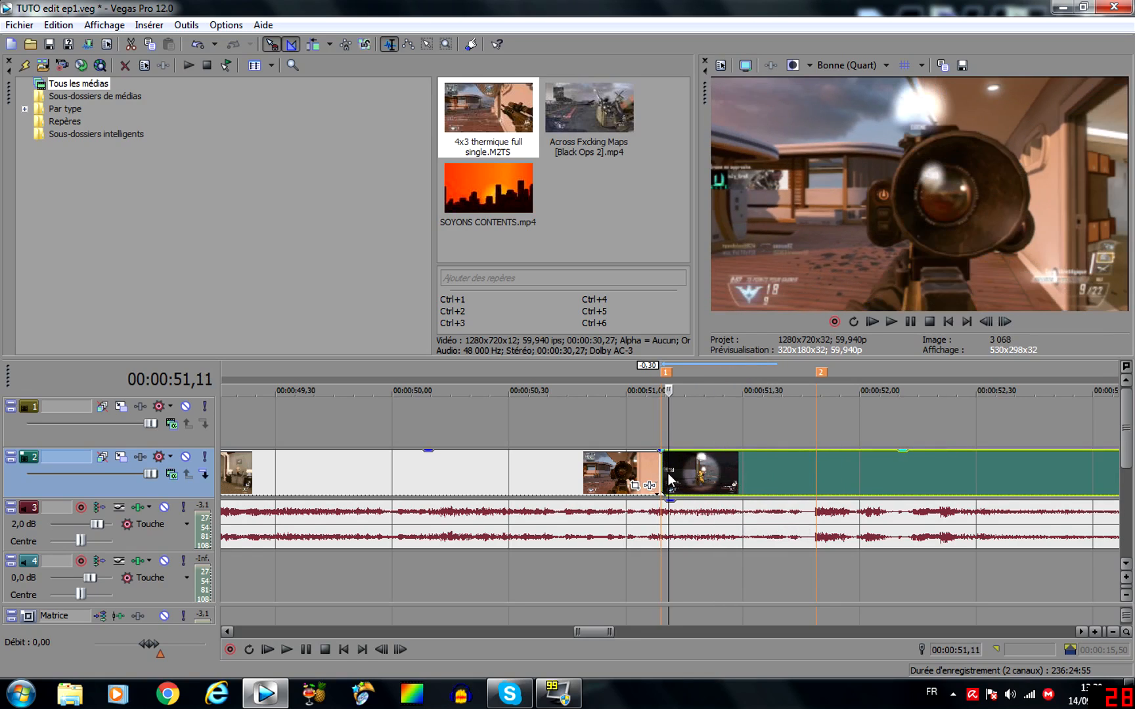
left_click(662, 469)
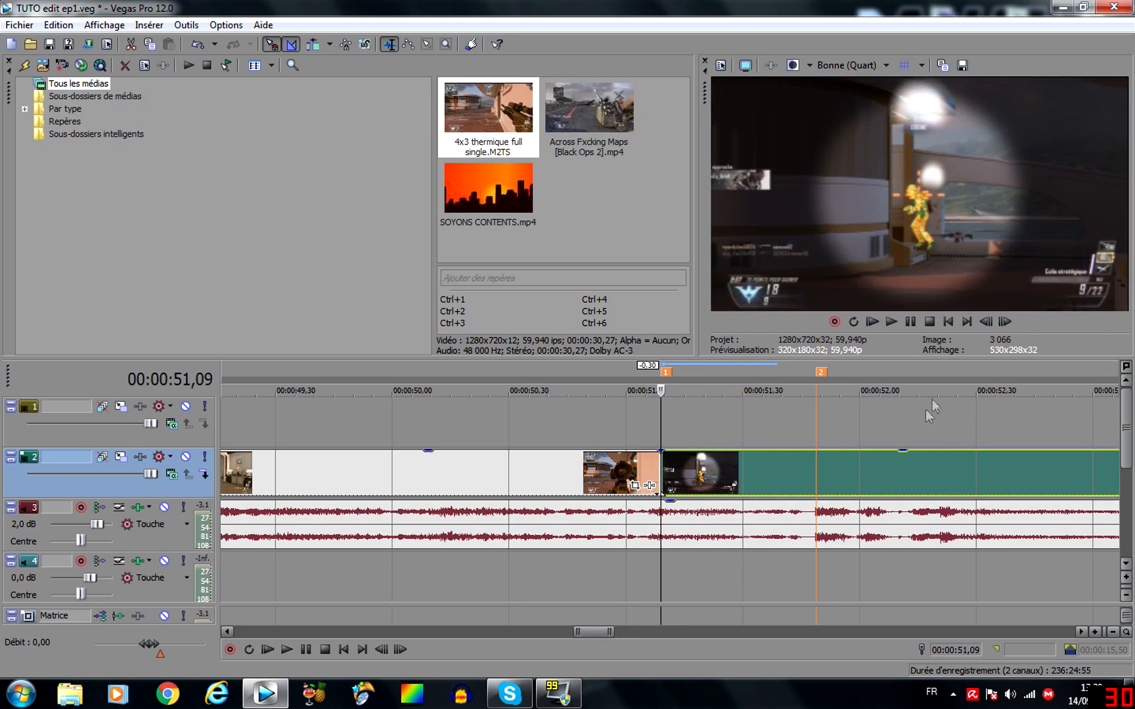
left_click(1000, 323)
left_click(999, 323)
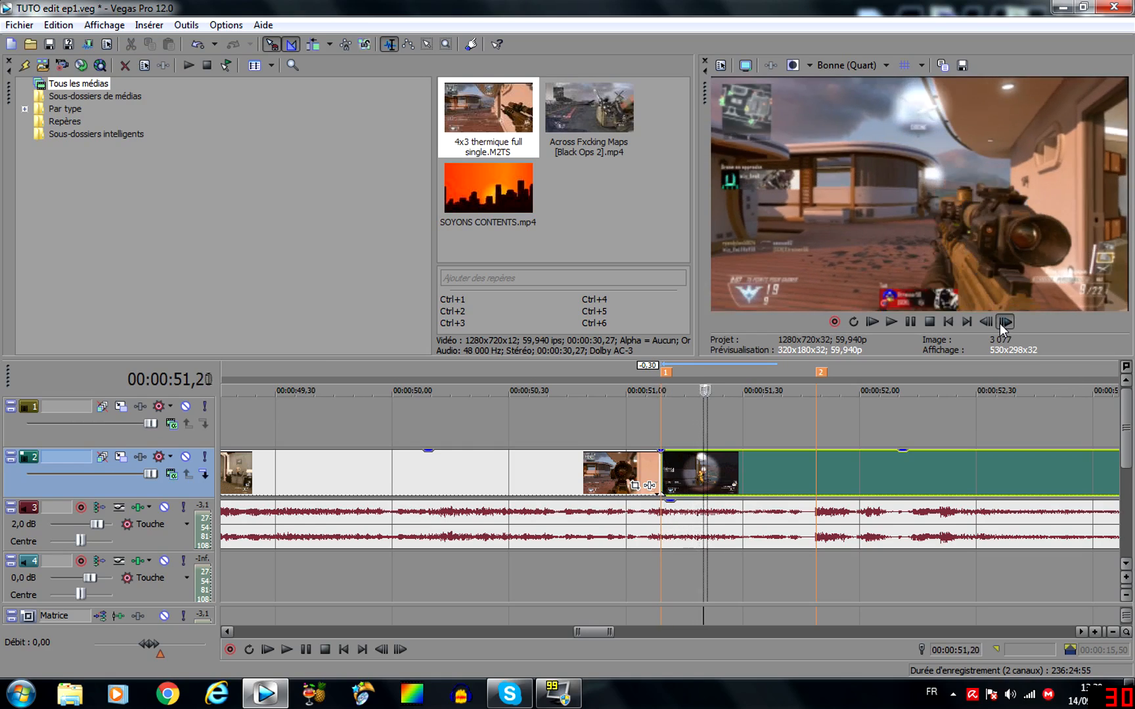
left_click(999, 323)
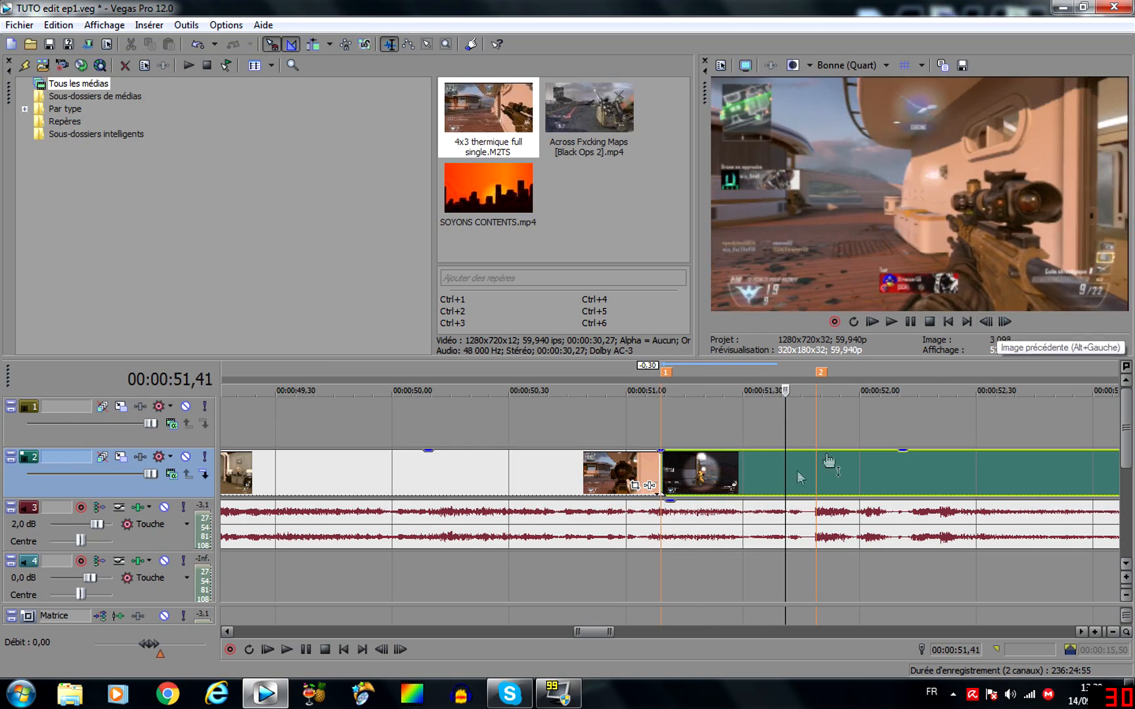
key("s")
Shift the rest of the gameplay clip about 25 frames later and stretch the short segment after marker 1 until it ends at marker 2
left_click_drag(821, 478, 918, 481)
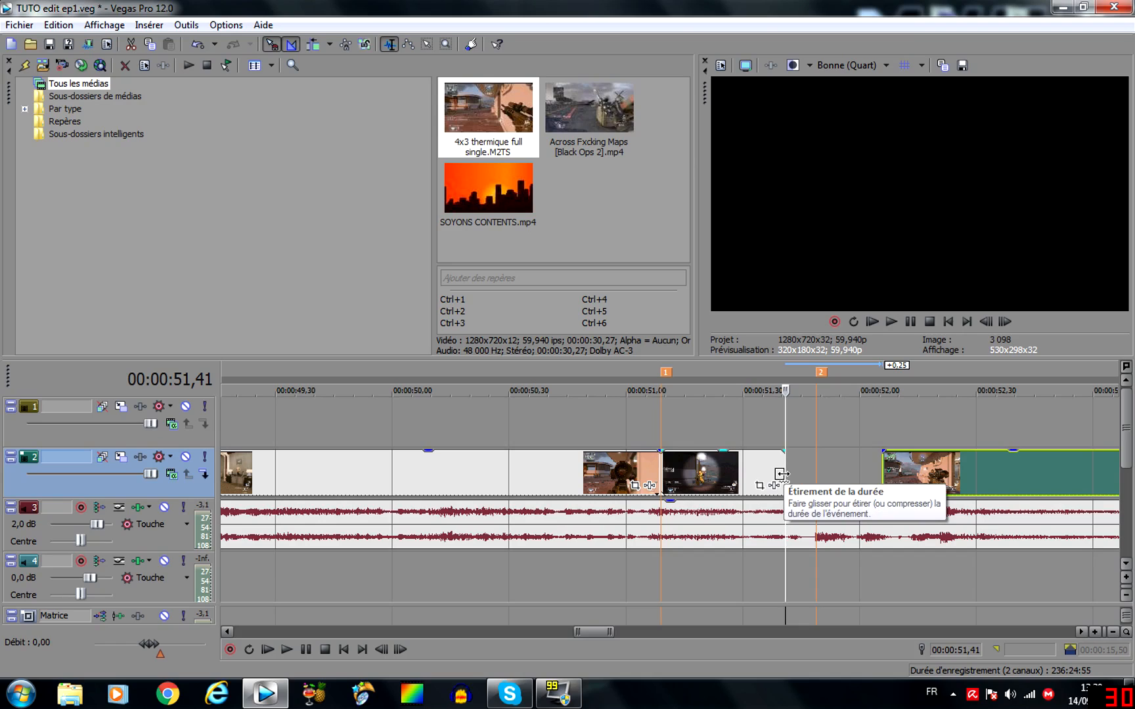
left_click_drag(781, 474, 816, 476)
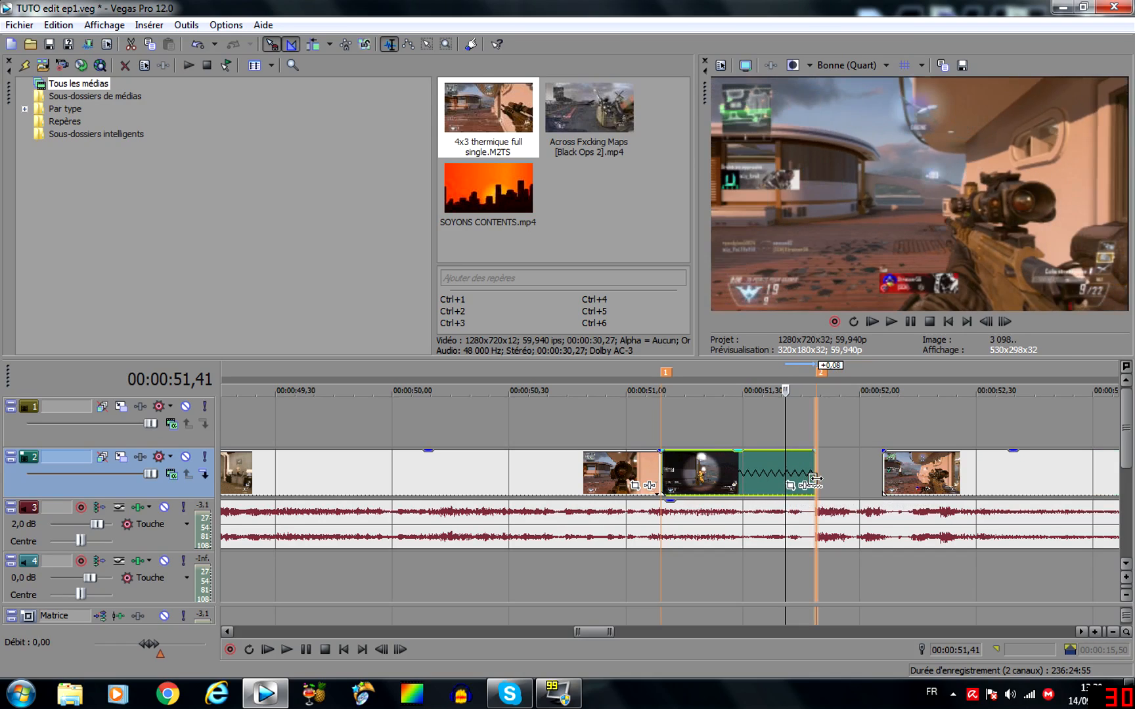
left_click(683, 478)
left_click(732, 479)
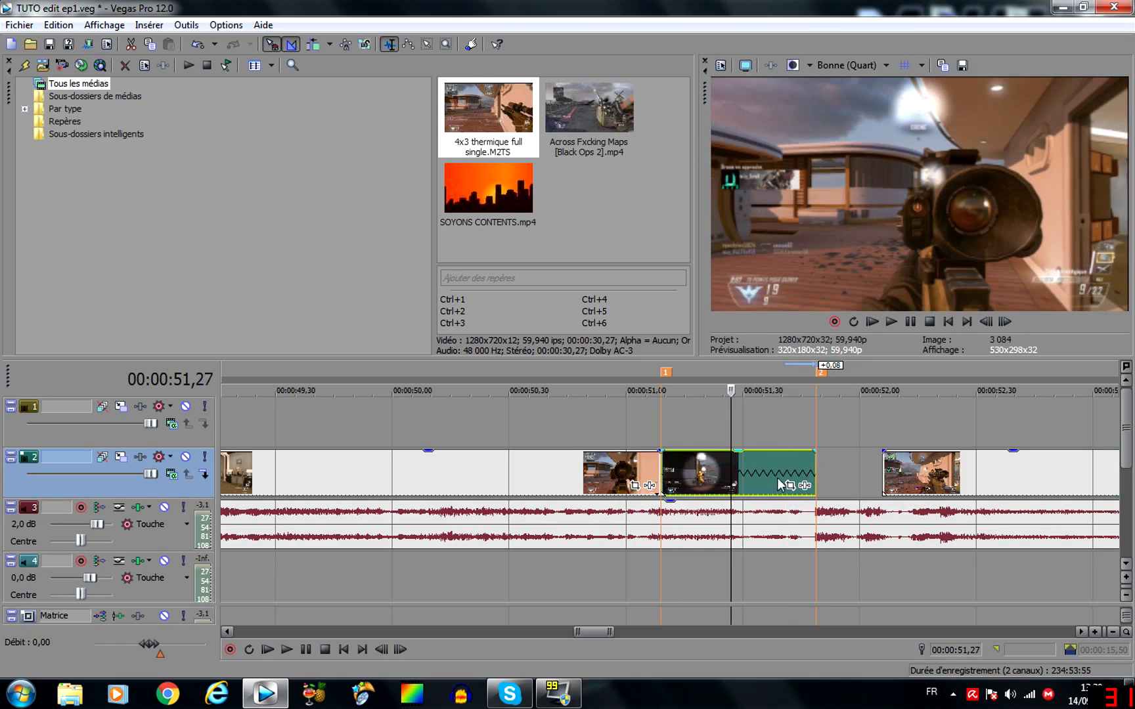
left_click(815, 478)
Move the remaining gameplay clip back to start at marker 2, directly after the stretched segment
mouse_move(817, 477)
left_mouse_down()
mouse_move(700, 478)
mouse_move(816, 478)
left_mouse_up()
mouse_move(893, 486)
left_mouse_down()
mouse_move(945, 489)
mouse_move(944, 499)
mouse_move(917, 476)
mouse_move(824, 470)
mouse_move(896, 469)
left_mouse_up()
left_click(784, 427)
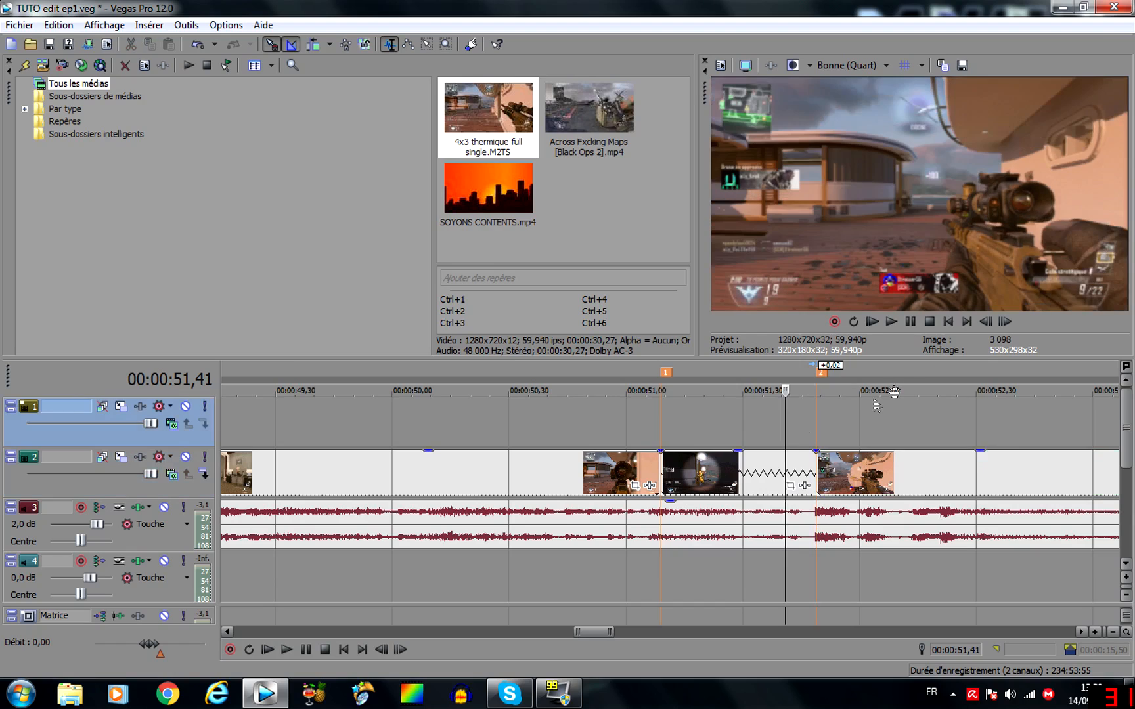
Step through the frames from 00:00:51,41 past marker 2 to check the transition between the stretched segment and the following clip
left_click(1005, 321)
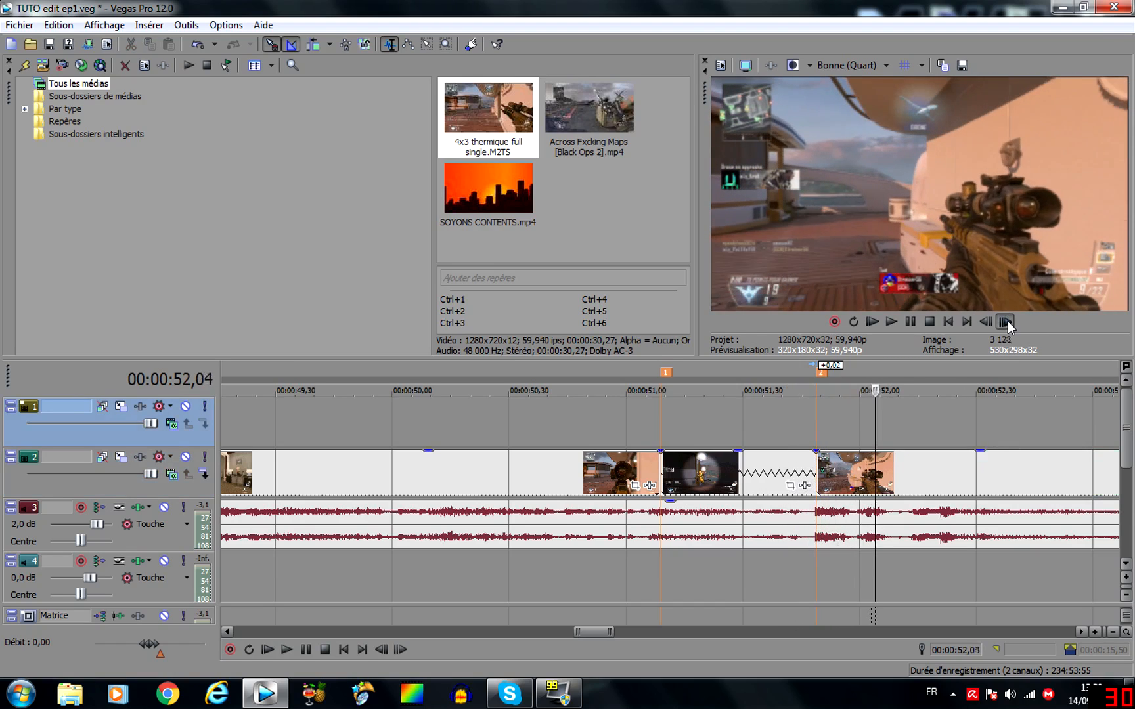
scroll(921, 489, "down", 2)
scroll(922, 490, "down", 1)
scroll(903, 487, "up", 2)
left_click(578, 429)
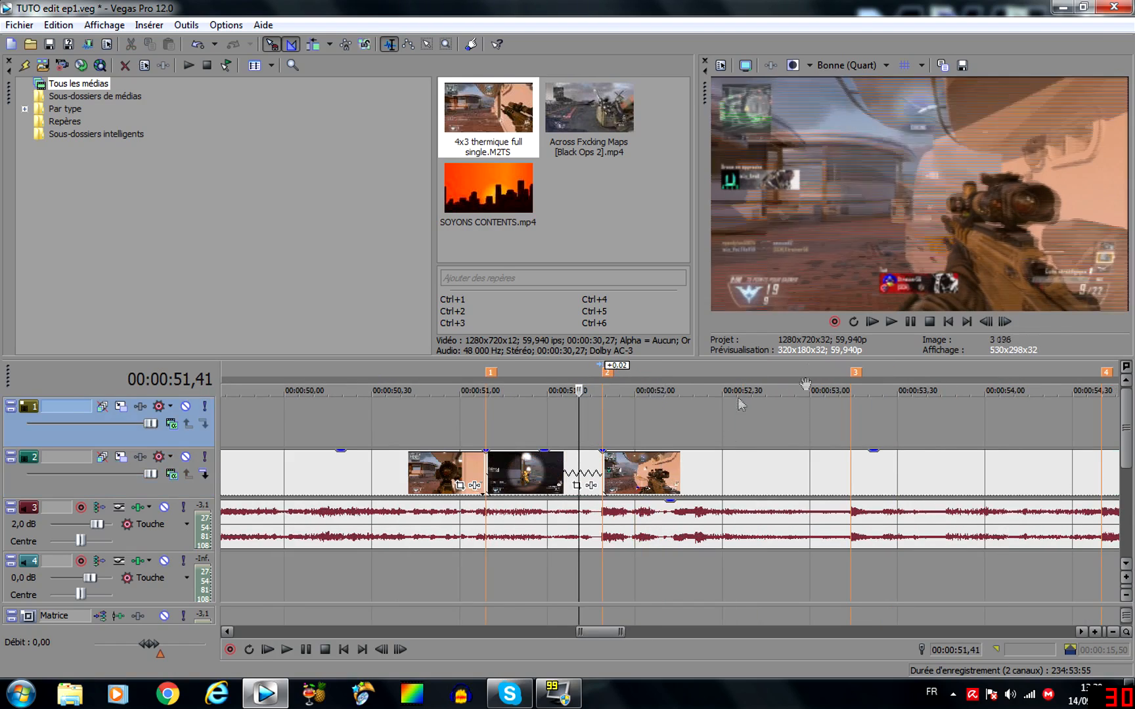
left_click(1006, 321)
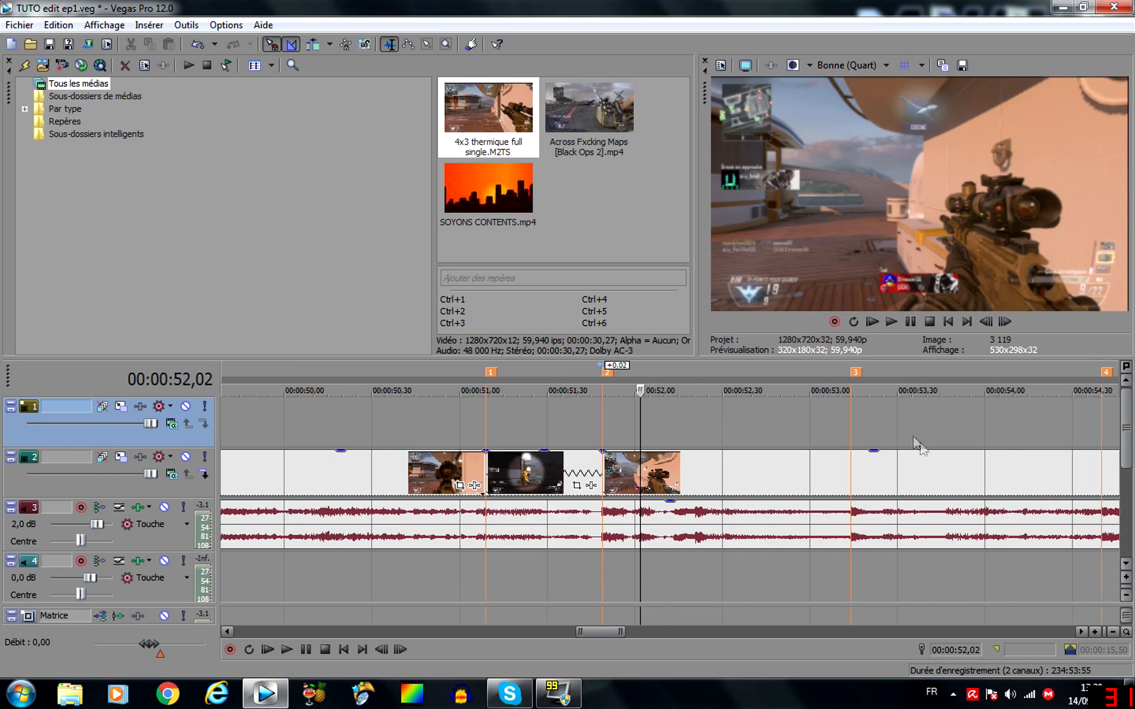
scroll(837, 538, "down", 2)
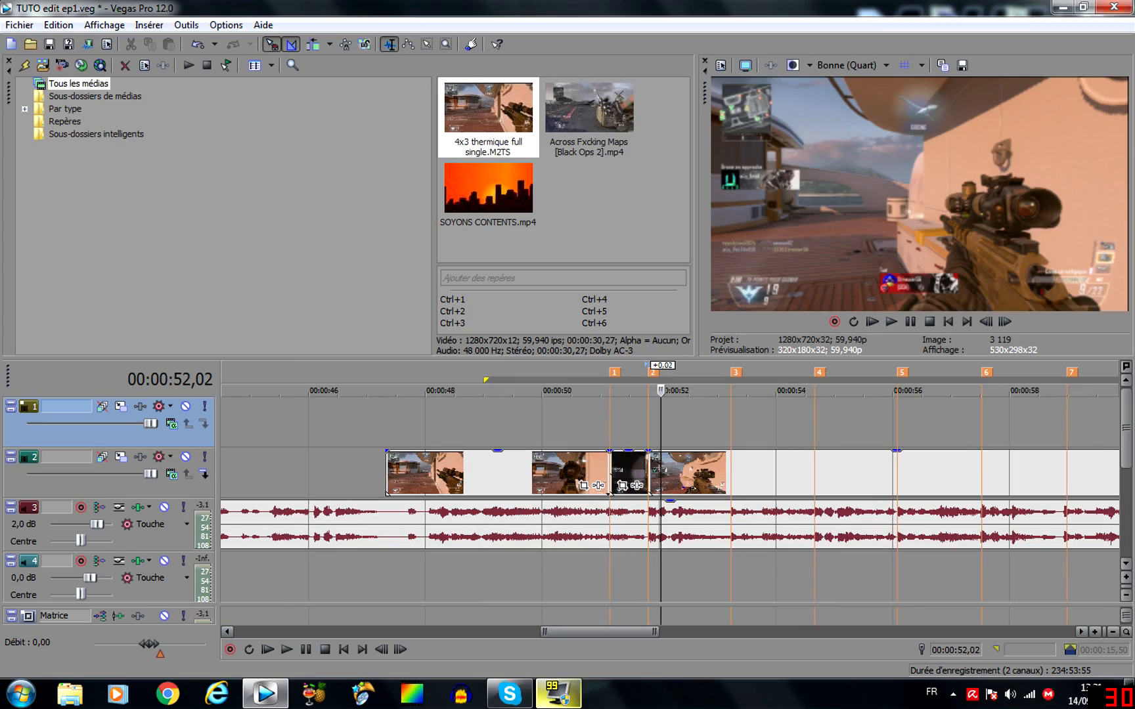
left_click(558, 693)
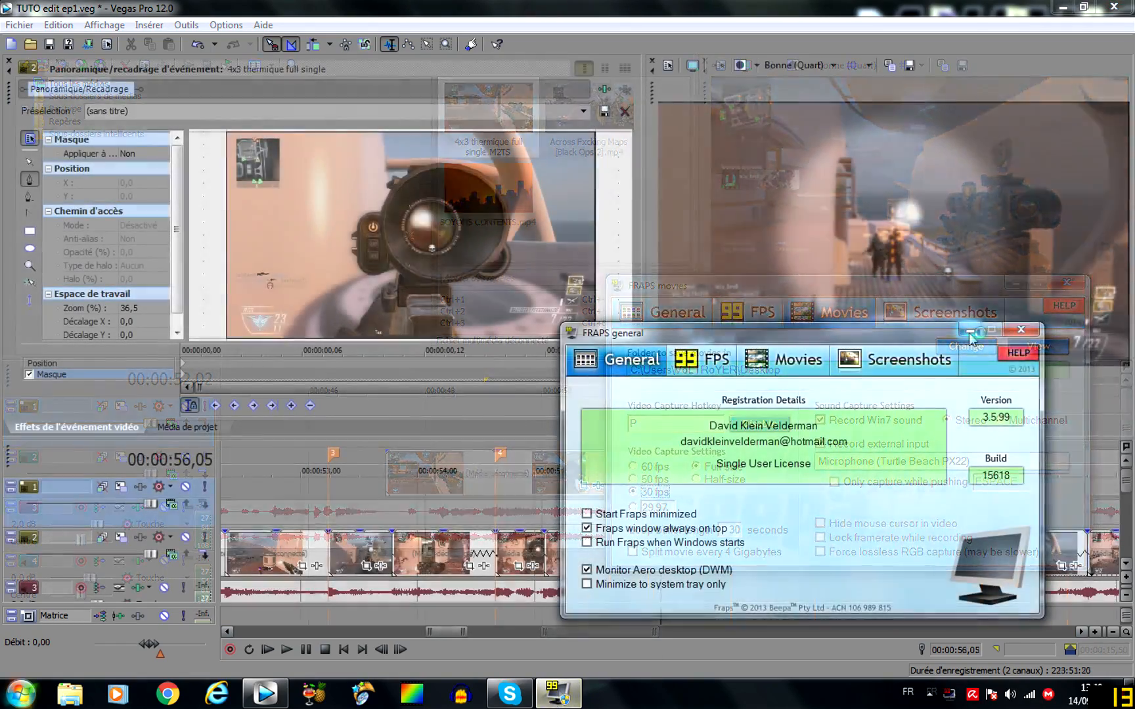
Examine how the cut and stretched segments on track 2 line up with markers 1 to 10
scroll(586, 586, "down", 2)
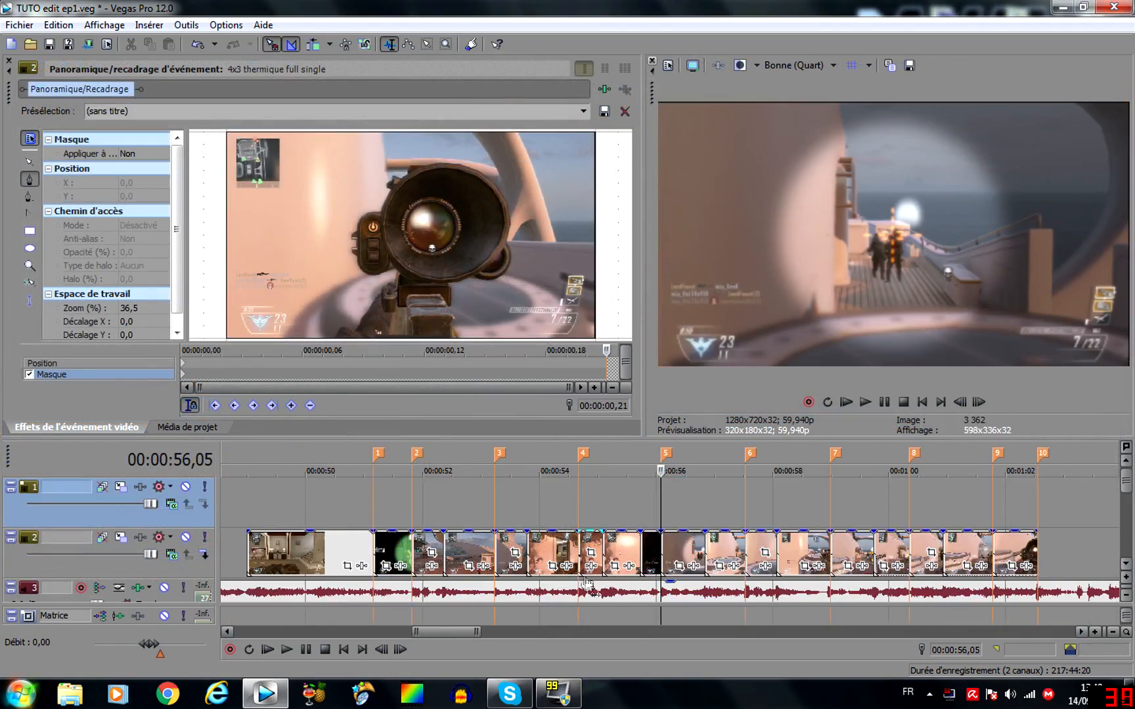
scroll(635, 601, "down", 2)
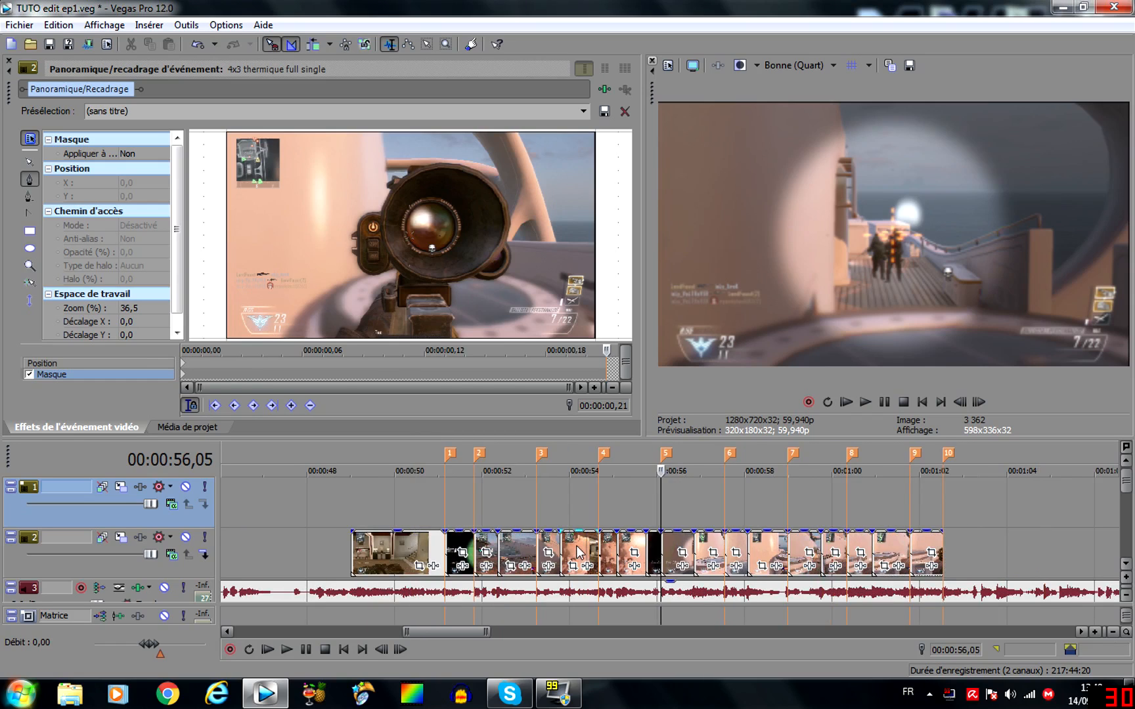
scroll(578, 551, "up", 3)
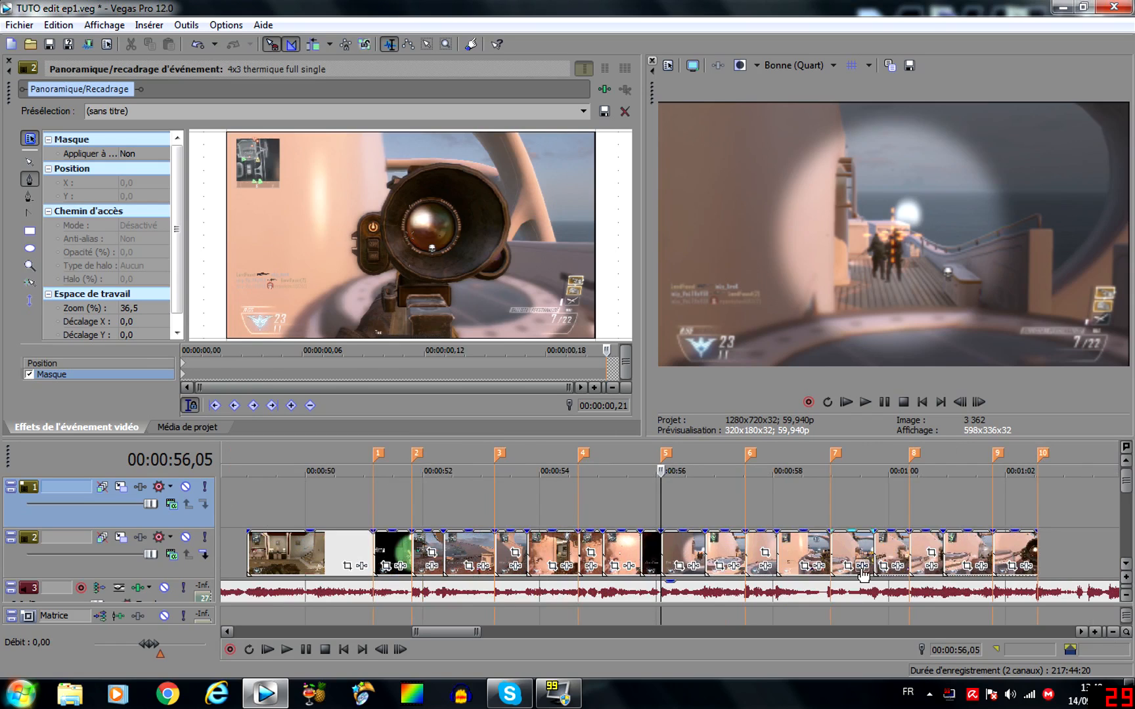
left_click(639, 512)
scroll(650, 514, "up", 3)
scroll(854, 536, "down", 3)
scroll(768, 519, "up", 3)
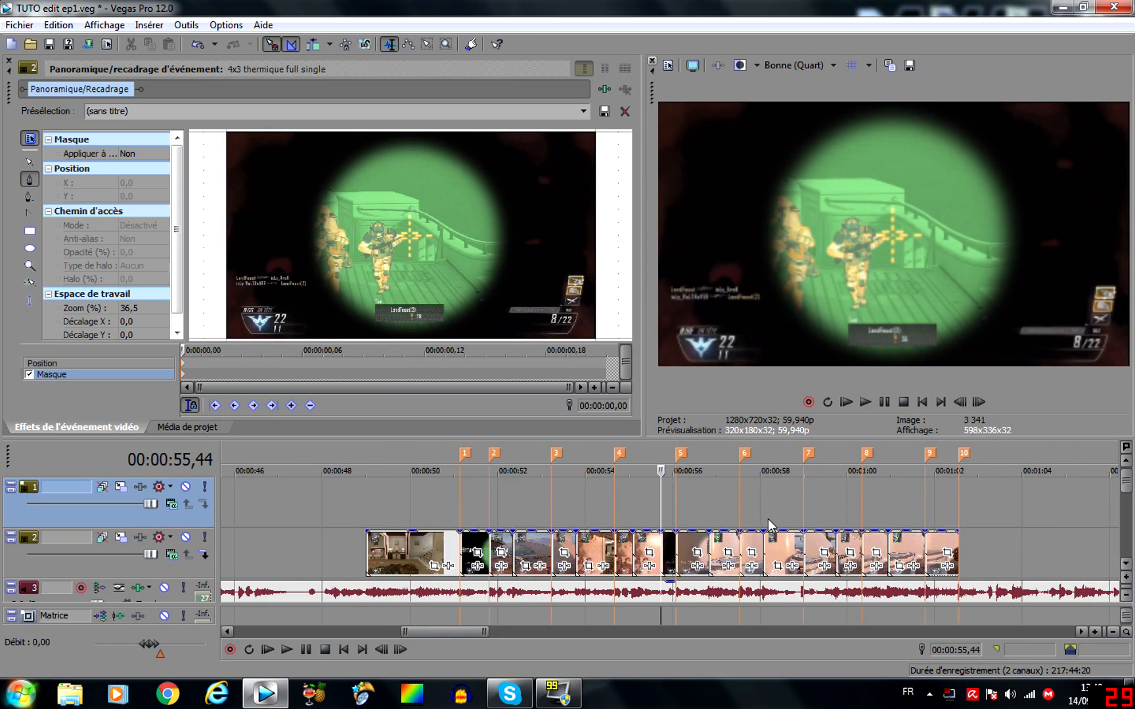
Select the green scope segment just before marker 5 and place the cursor at its start, 00:00:55,44
scroll(722, 519, "up", 1)
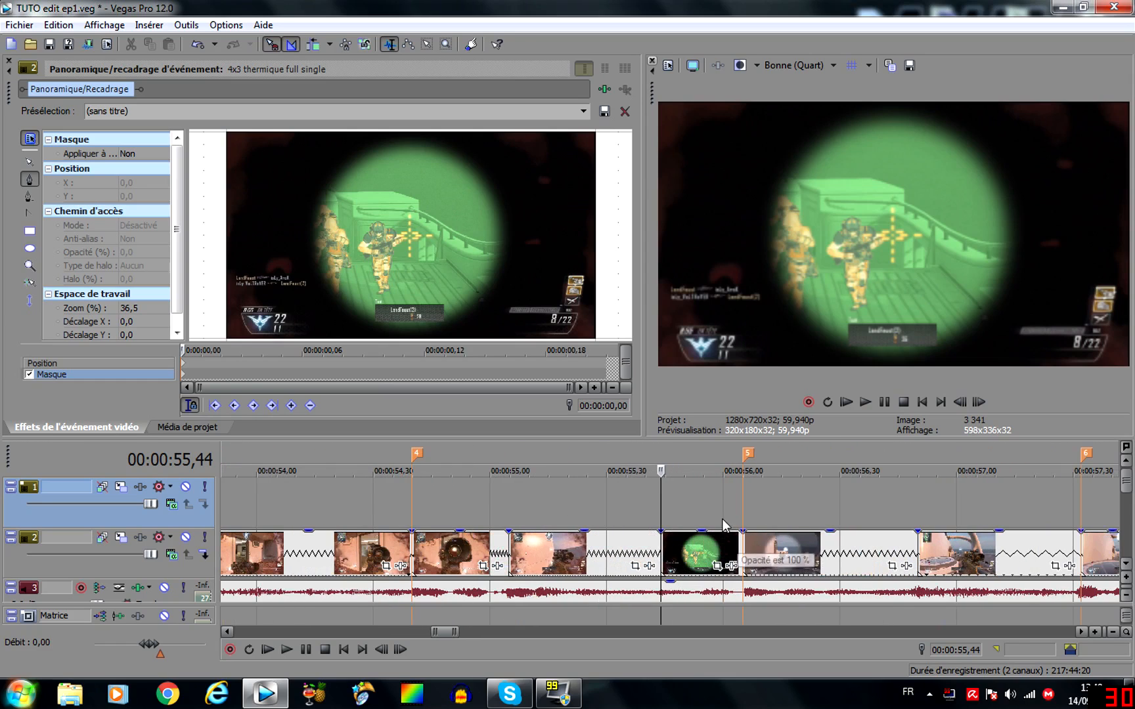
scroll(724, 524, "up", 1)
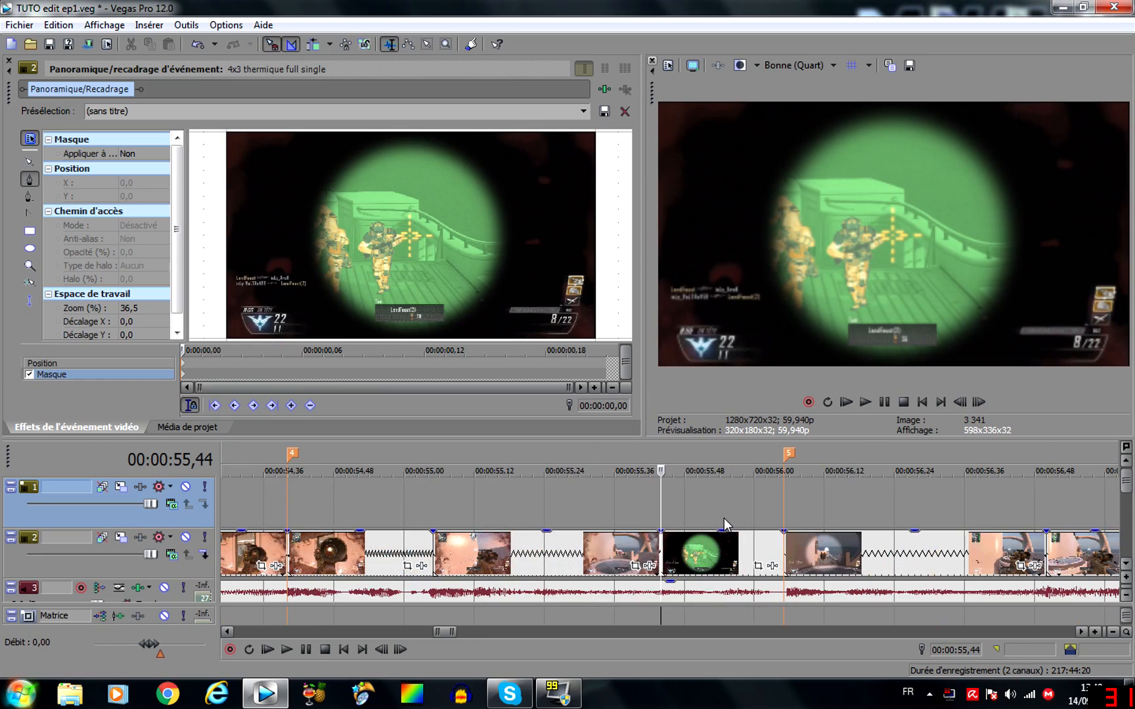
scroll(724, 518, "up", 1)
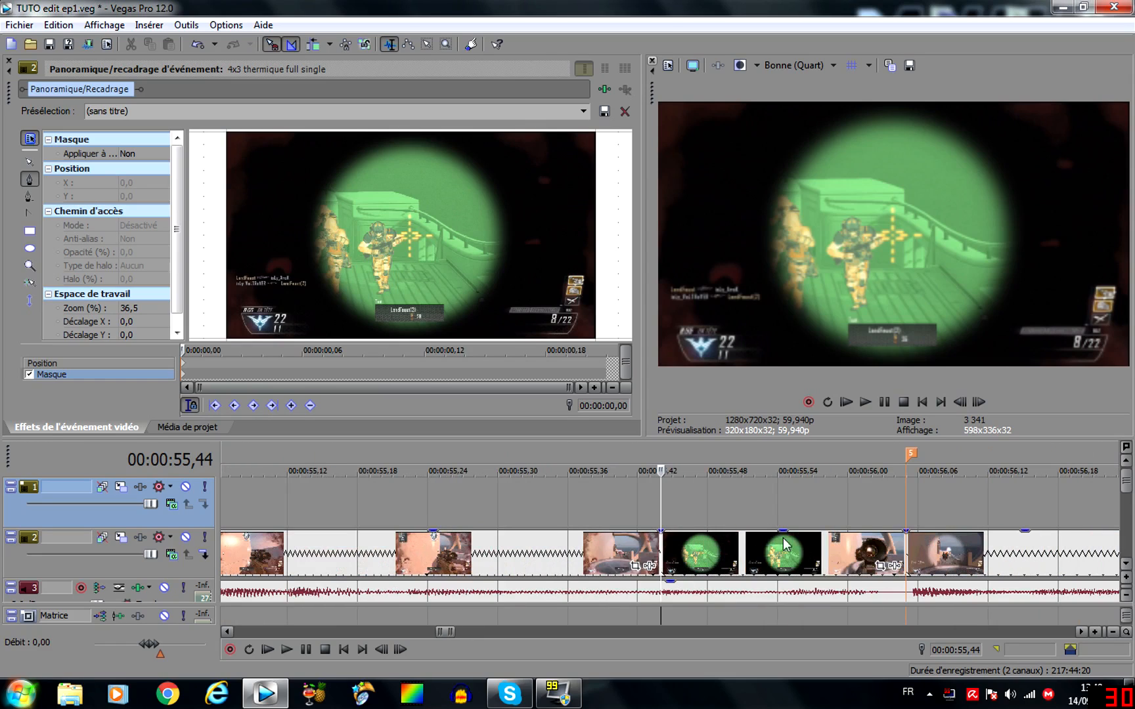
left_click(756, 550)
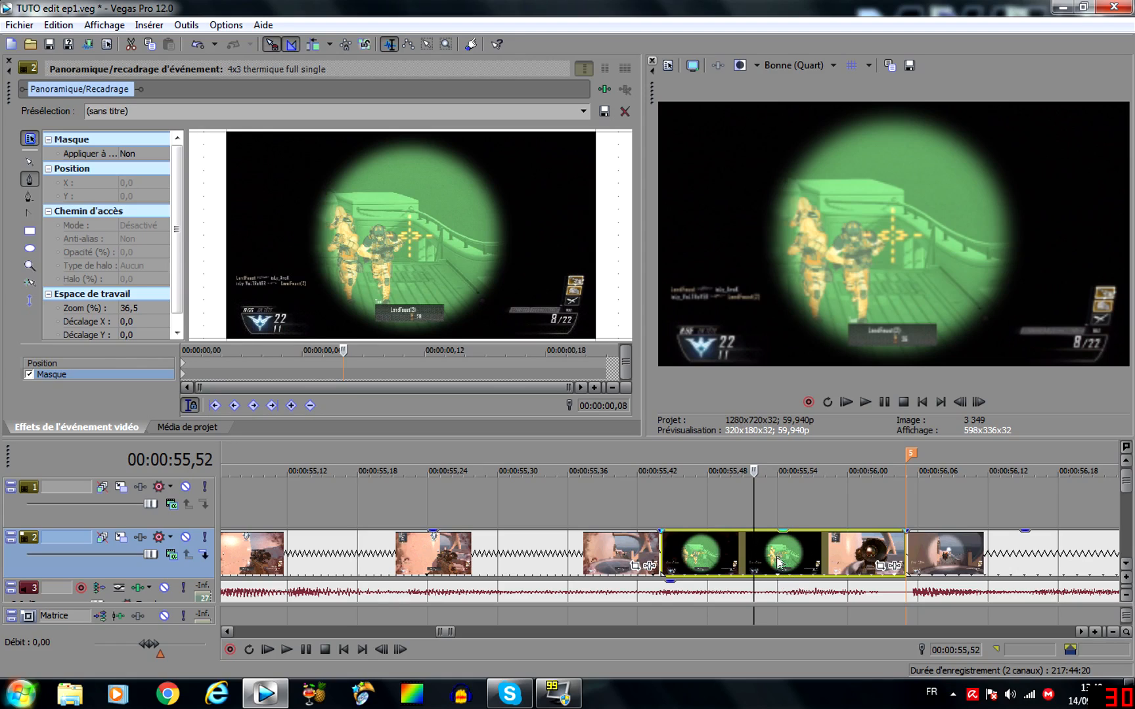
left_click(778, 561)
scroll(778, 562, "up", 2)
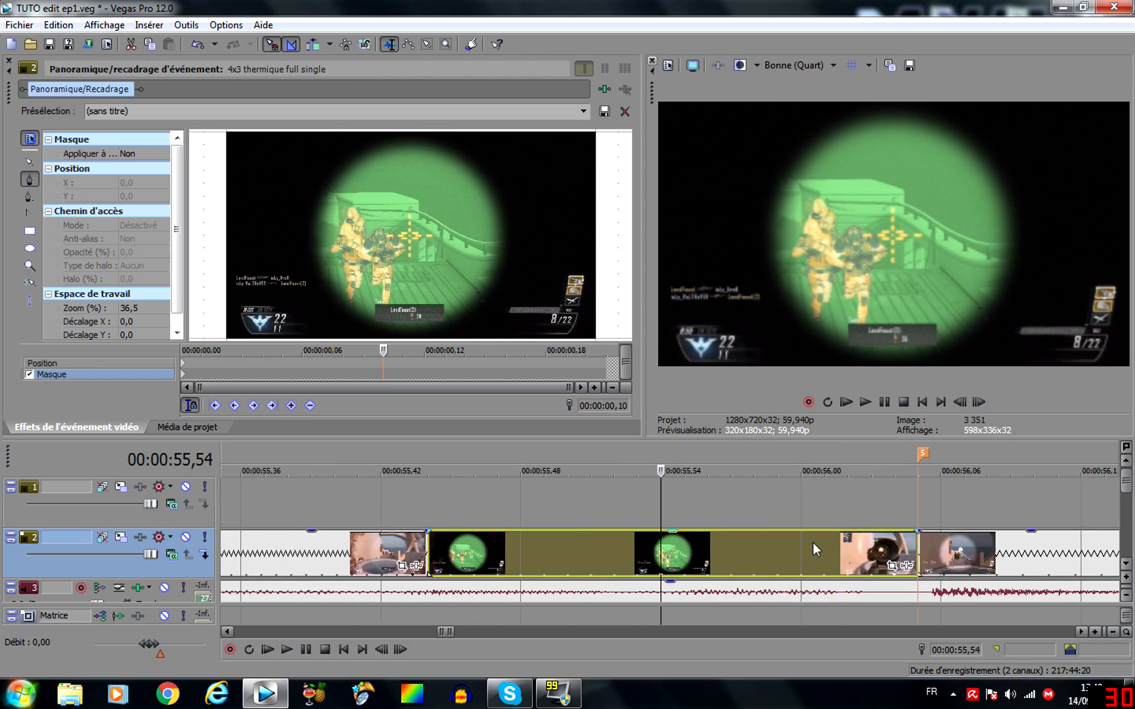
left_click(512, 566)
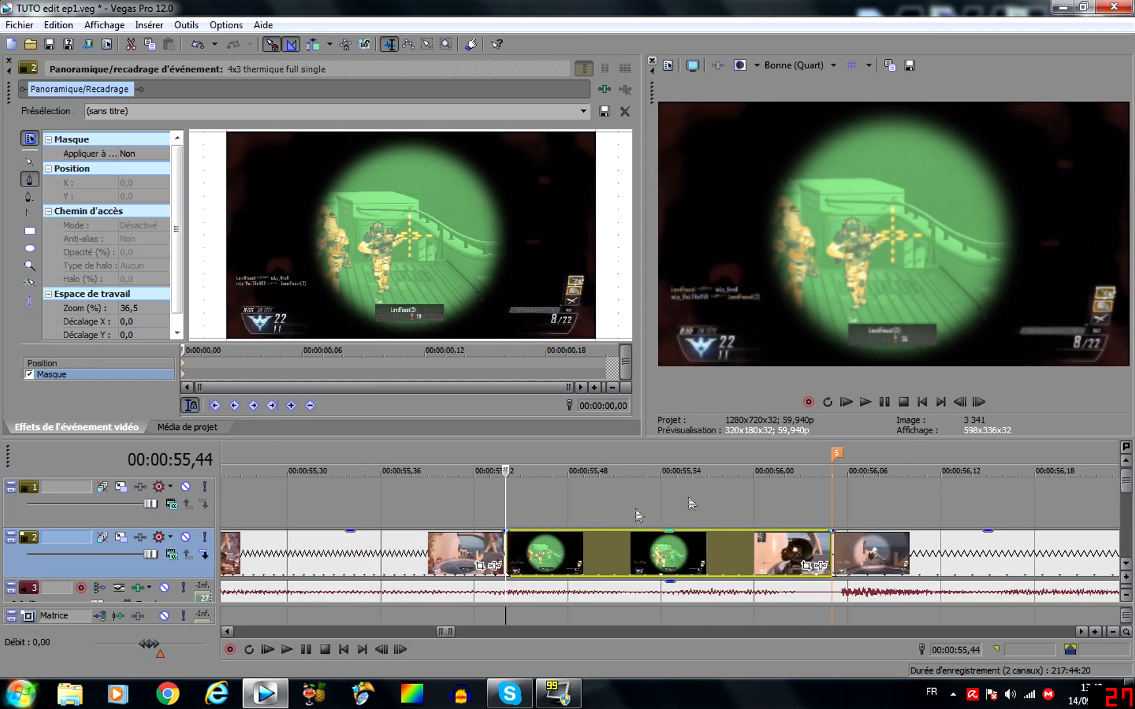
Step forward frame by frame from 00:00:55,44 past marker 5 to examine the scope shot and the transition into the following clip
left_click(979, 402)
left_click(979, 401)
left_click(978, 402)
left_click(978, 402)
left_click(978, 402)
left_click(979, 402)
left_click(978, 402)
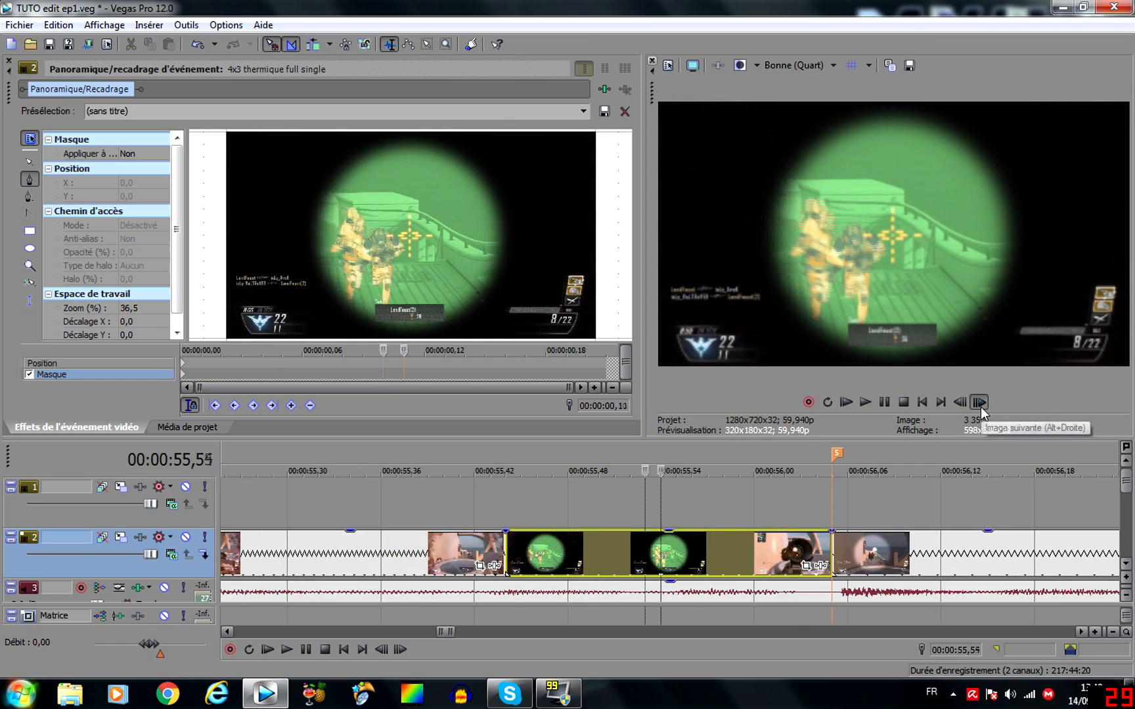
left_click(979, 402)
left_click(978, 402)
left_click(965, 407)
left_click(964, 407)
left_click(978, 406)
left_click(978, 406)
left_click(978, 406)
left_click(978, 406)
left_click(977, 406)
left_click(978, 406)
Step backward from just past marker 5 to around 00:00:55,59 to examine the moment of the scope shot
left_click(964, 405)
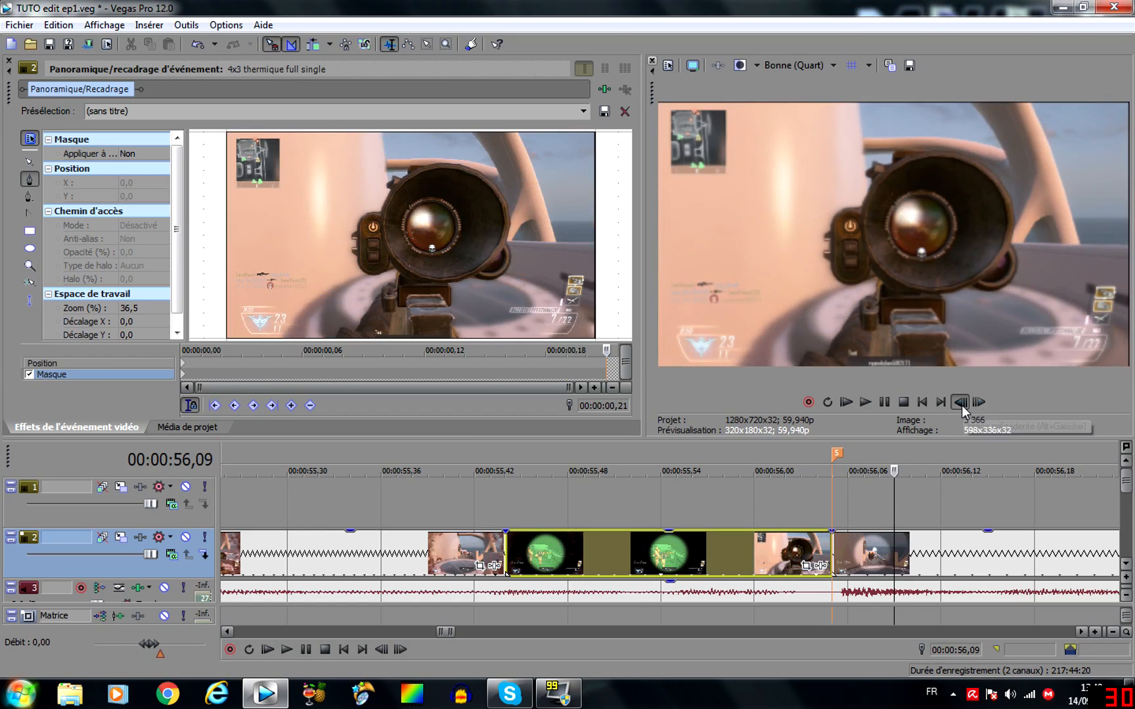
left_click(964, 405)
left_click(964, 406)
left_click(964, 405)
left_click(964, 406)
left_click(964, 406)
left_click(965, 406)
left_click(964, 406)
left_click(978, 402)
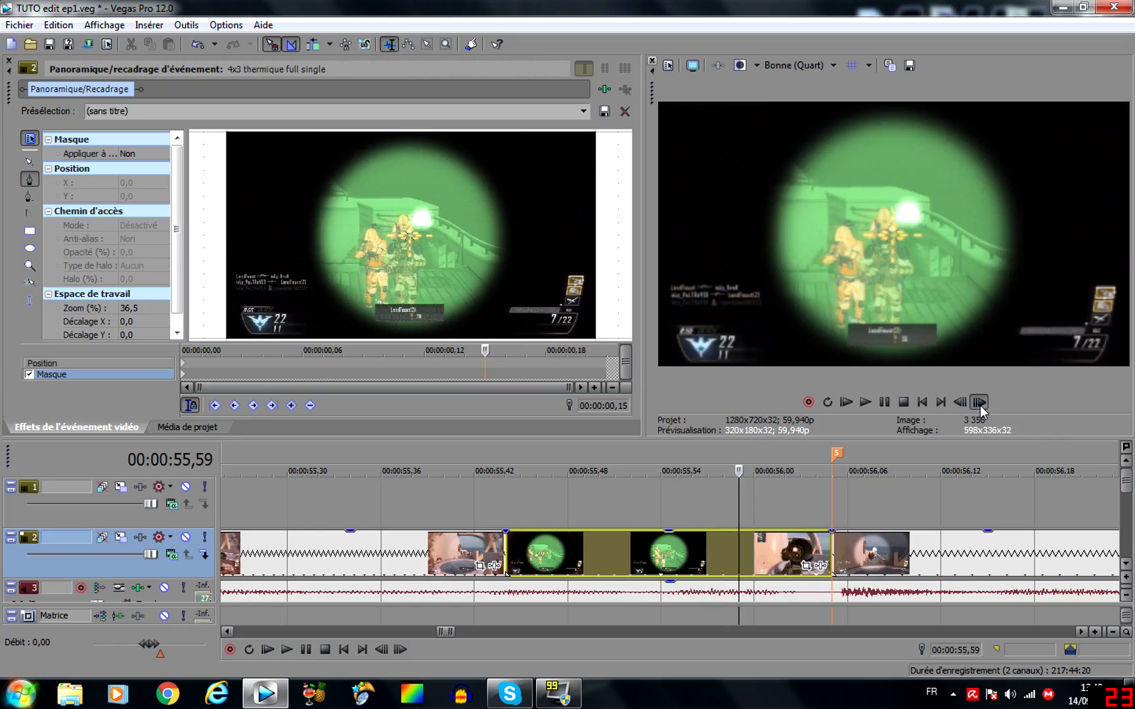
left_click(978, 402)
left_click(978, 402)
Place the cursor at 00:00:55,50 and insert a velocity (Rapidité) envelope on the green scope segment
left_click(598, 544)
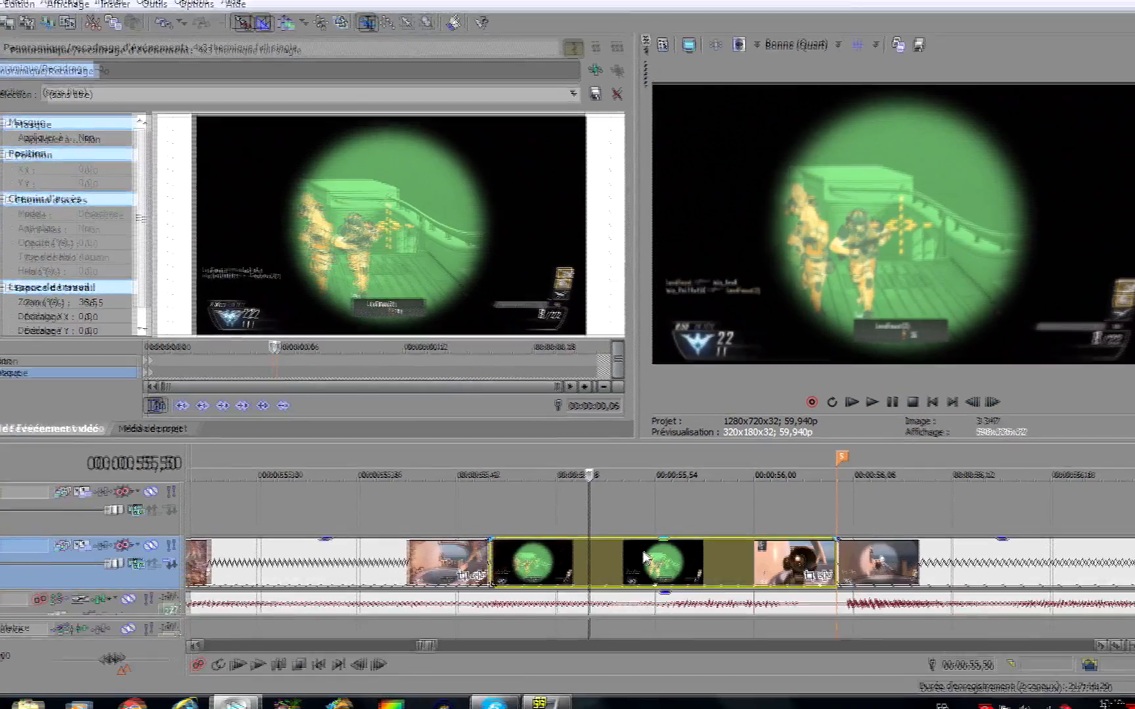
right_click(643, 544)
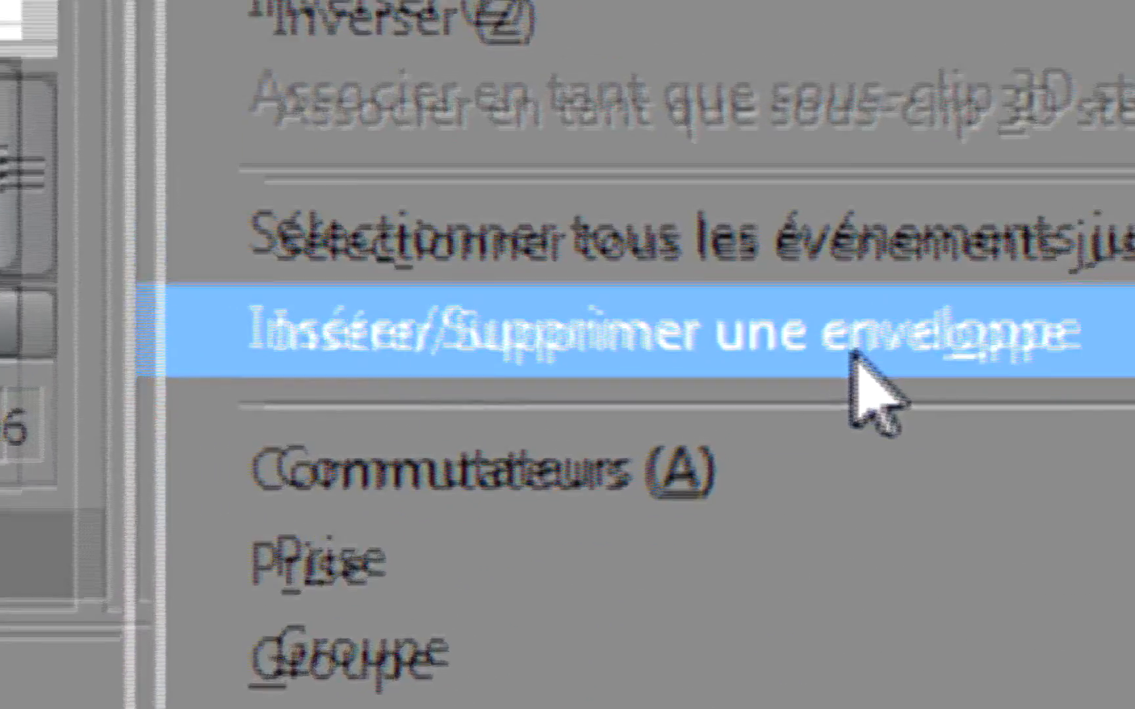
mouse_move(579, 373)
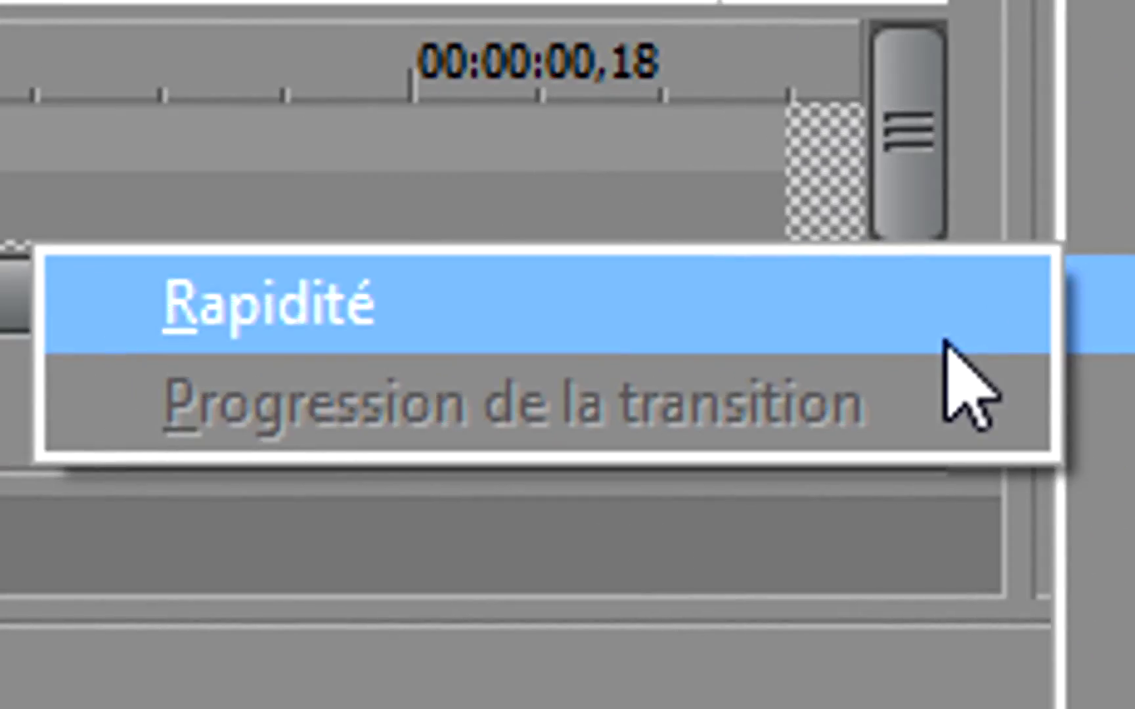
left_click(946, 342)
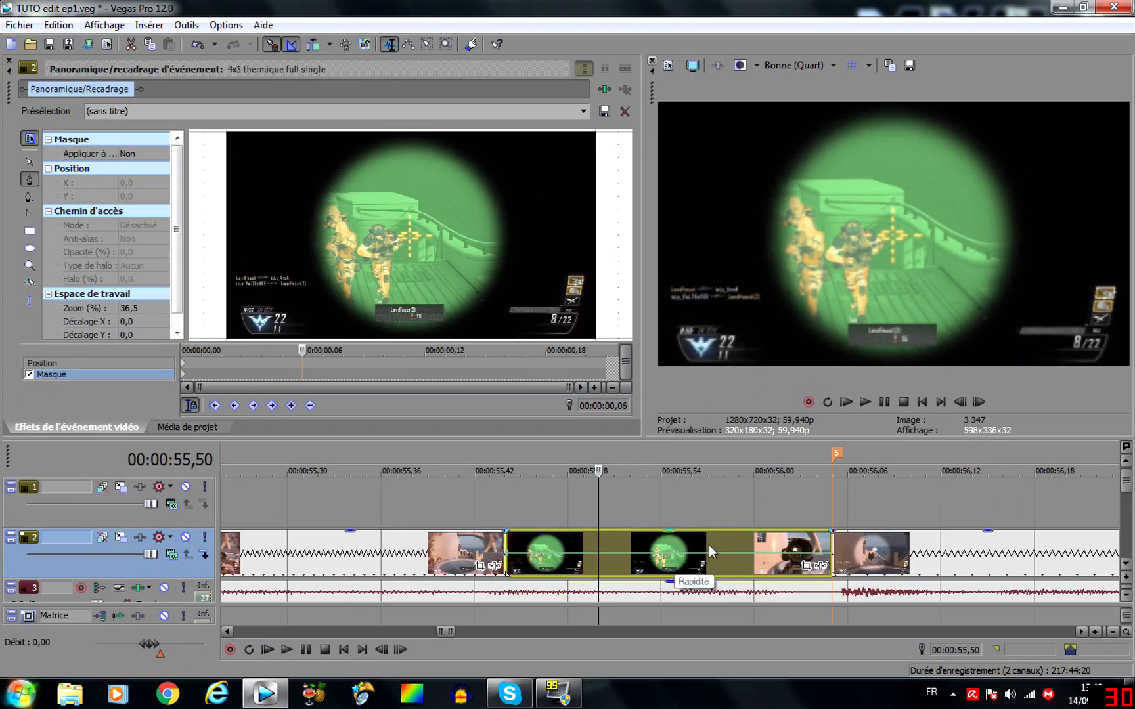
Try a velocity point near 00:00:55,58 at 300 % and at -100 %, and undo the velocity changes
left_click(724, 557)
left_click_drag(726, 557, 730, 493)
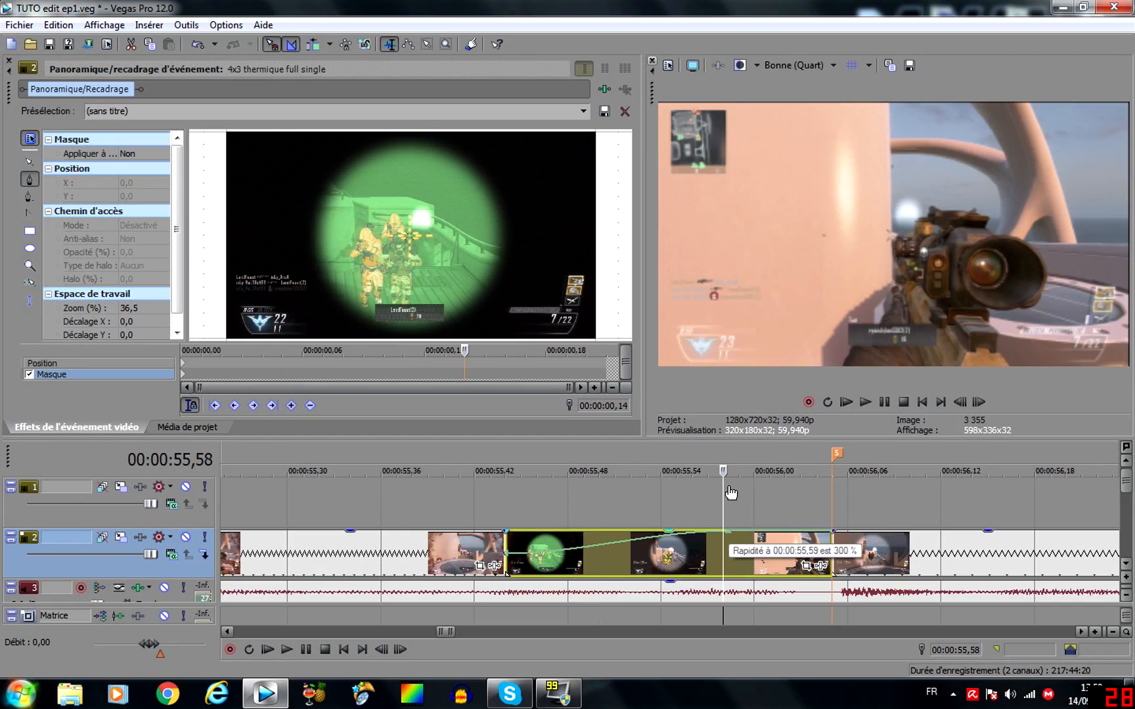
left_click_drag(730, 493, 723, 583)
key("ctrl+z")
key("ctrl+z")
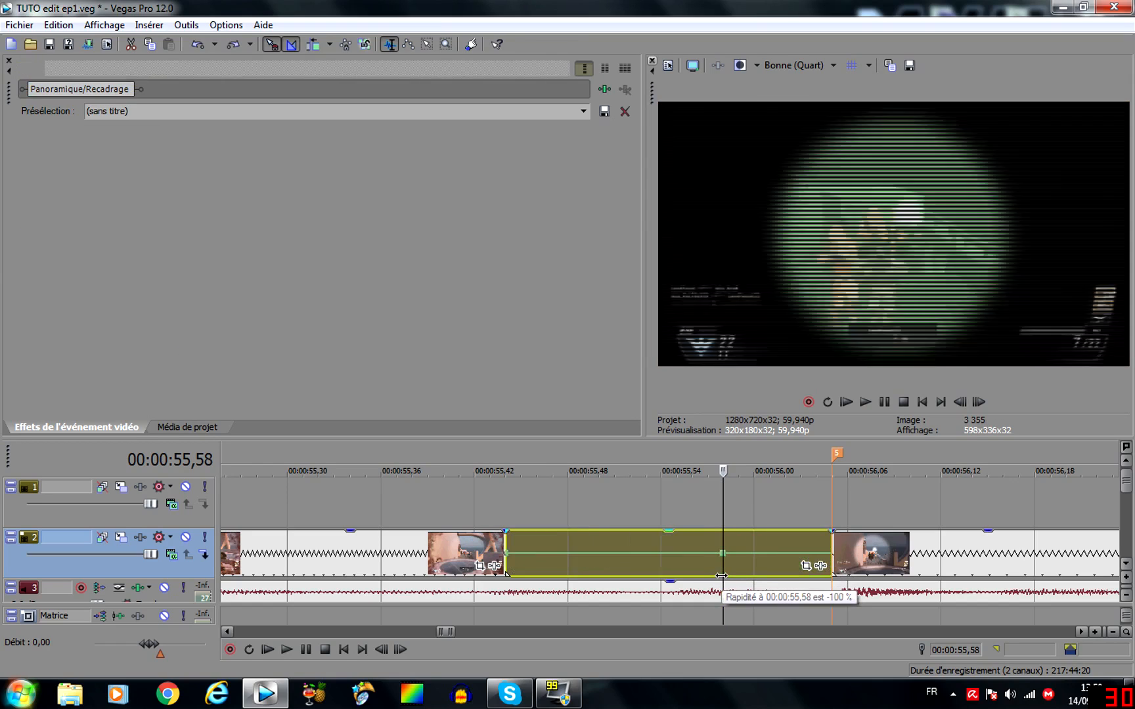
Set the velocity at the start of the scope segment to 0 % and check the freeze by stepping through its frames
right_click(506, 556)
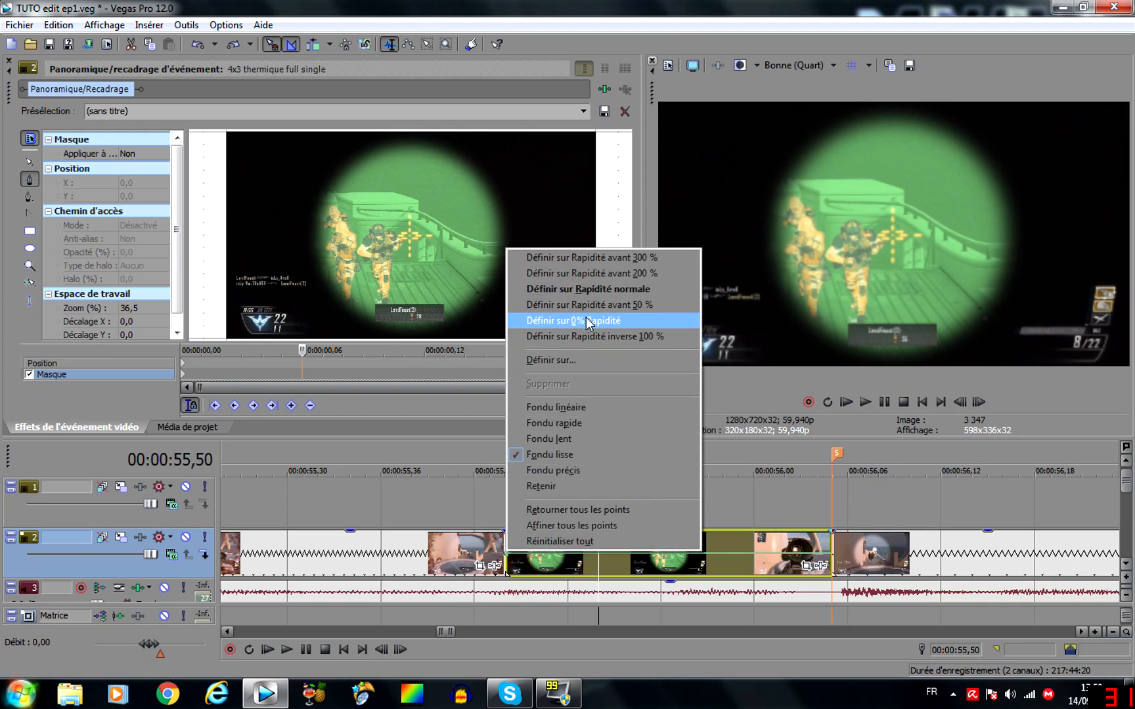
left_click(586, 320)
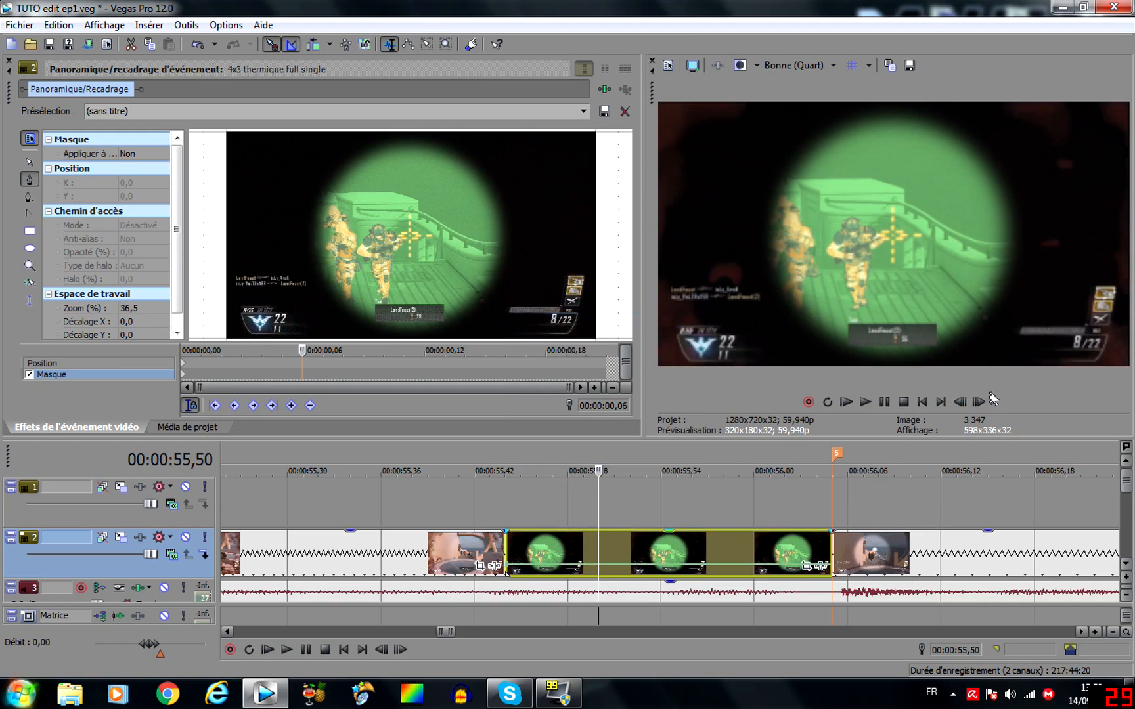
left_click(960, 402)
left_click(958, 401)
left_click(958, 402)
left_click(976, 401)
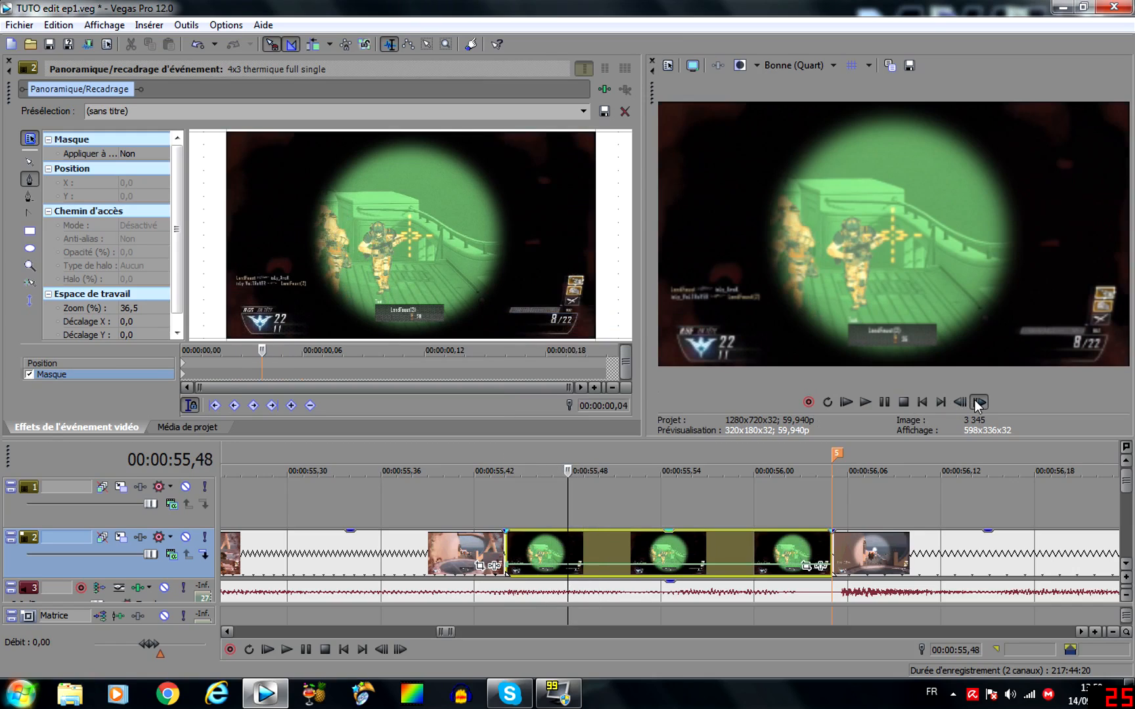
left_click(978, 403)
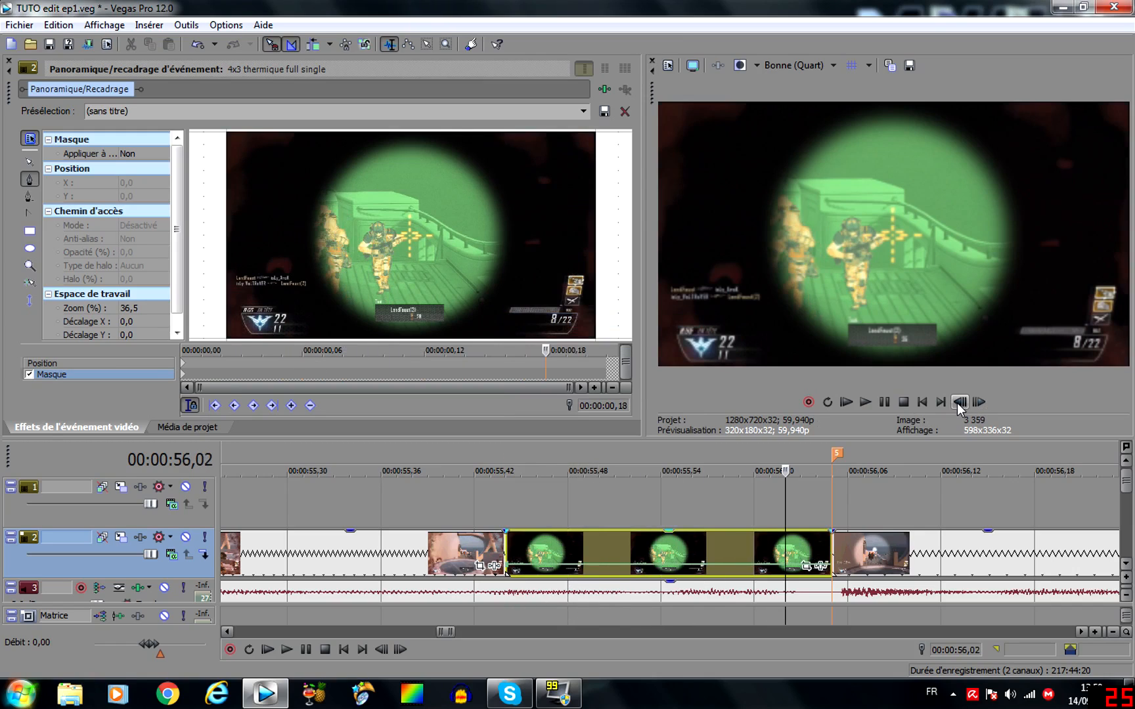
left_click(958, 402)
left_click(958, 402)
left_click(958, 403)
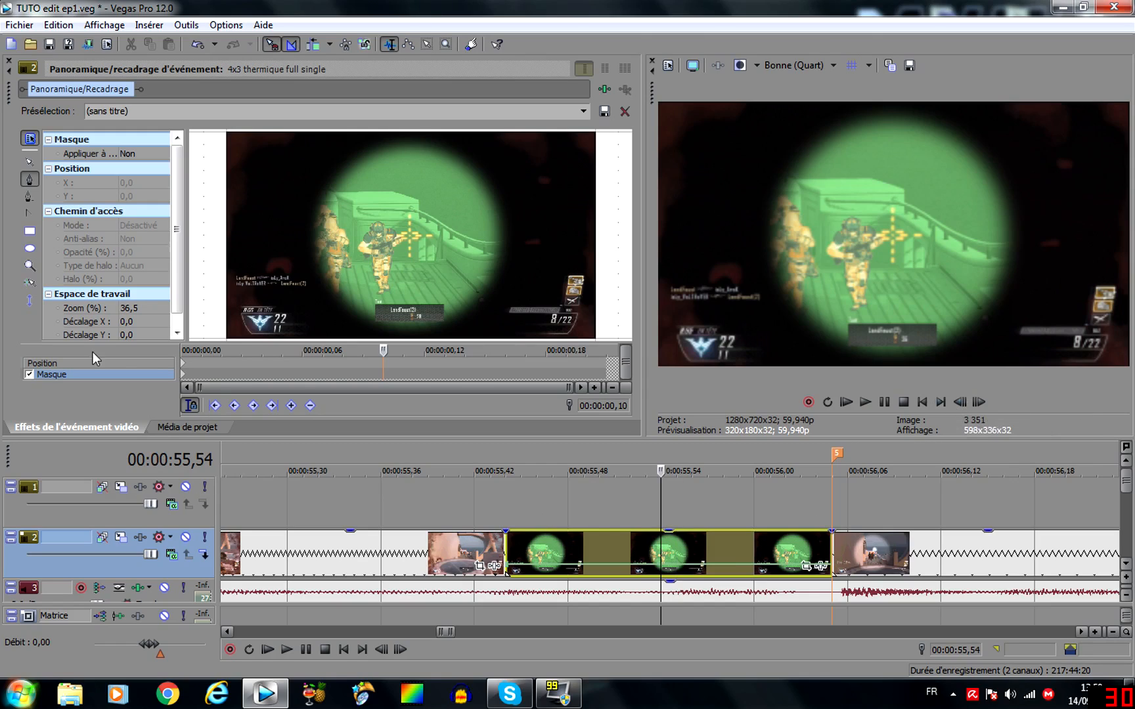
Select the segment's mask at 00:00:00,00 and enlarge the Pan/Crop workspace to work closely on the scope image
left_click(183, 375)
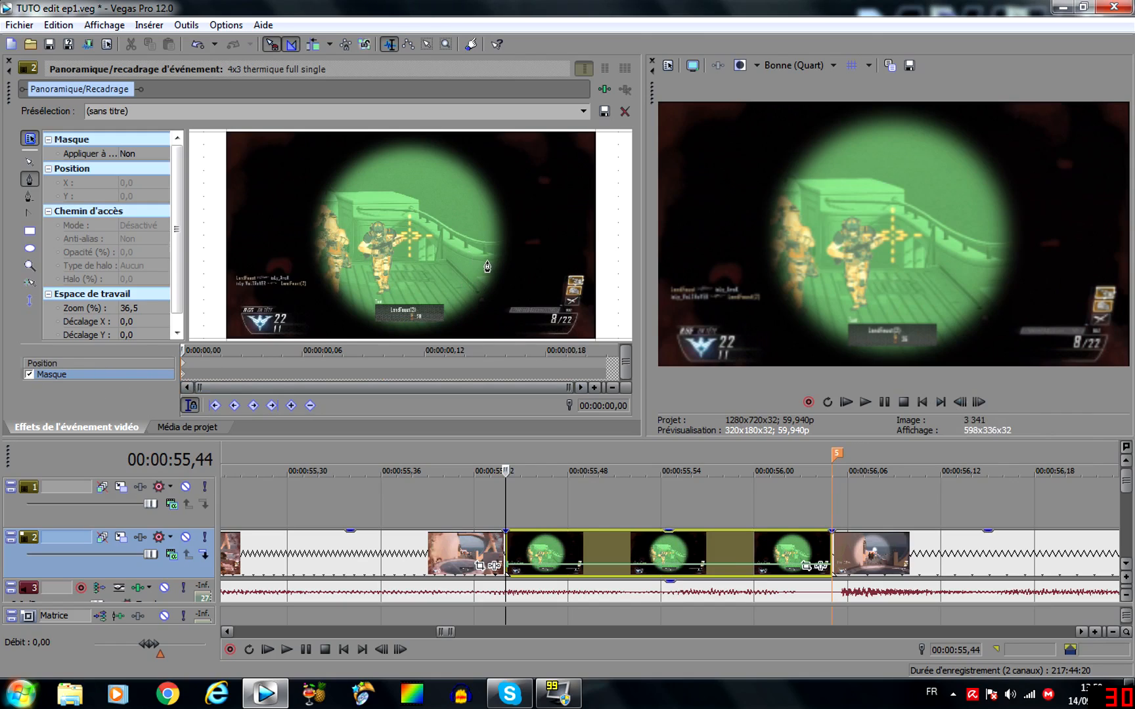
left_click(191, 365)
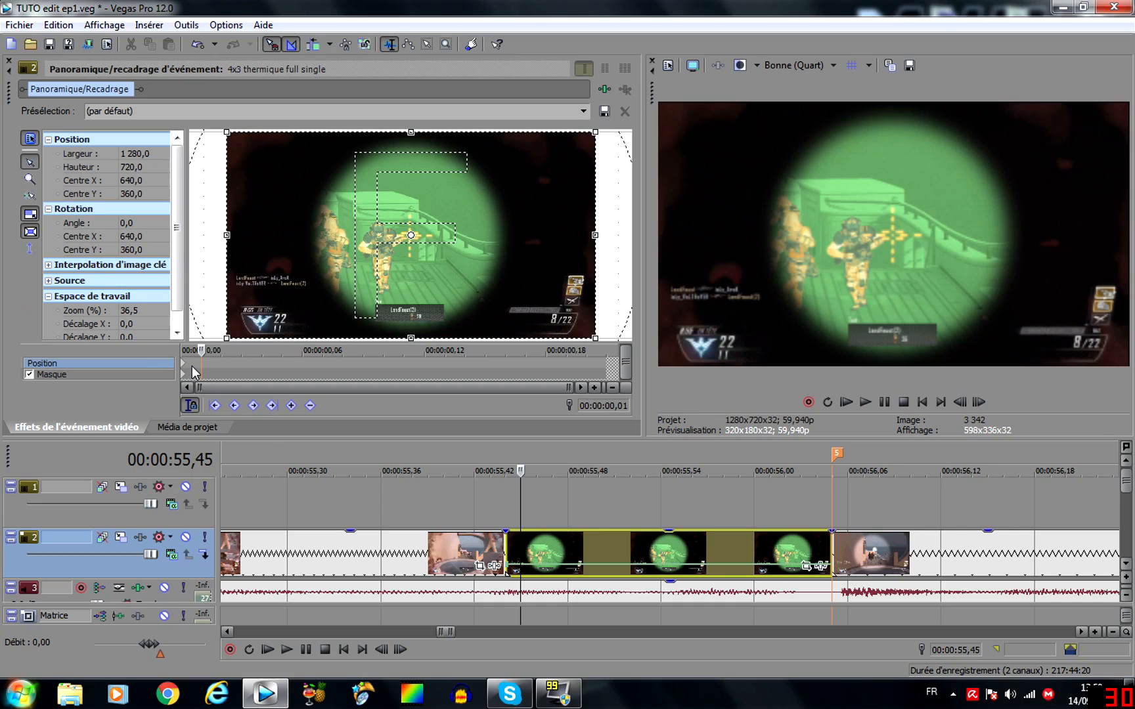
left_click(186, 373)
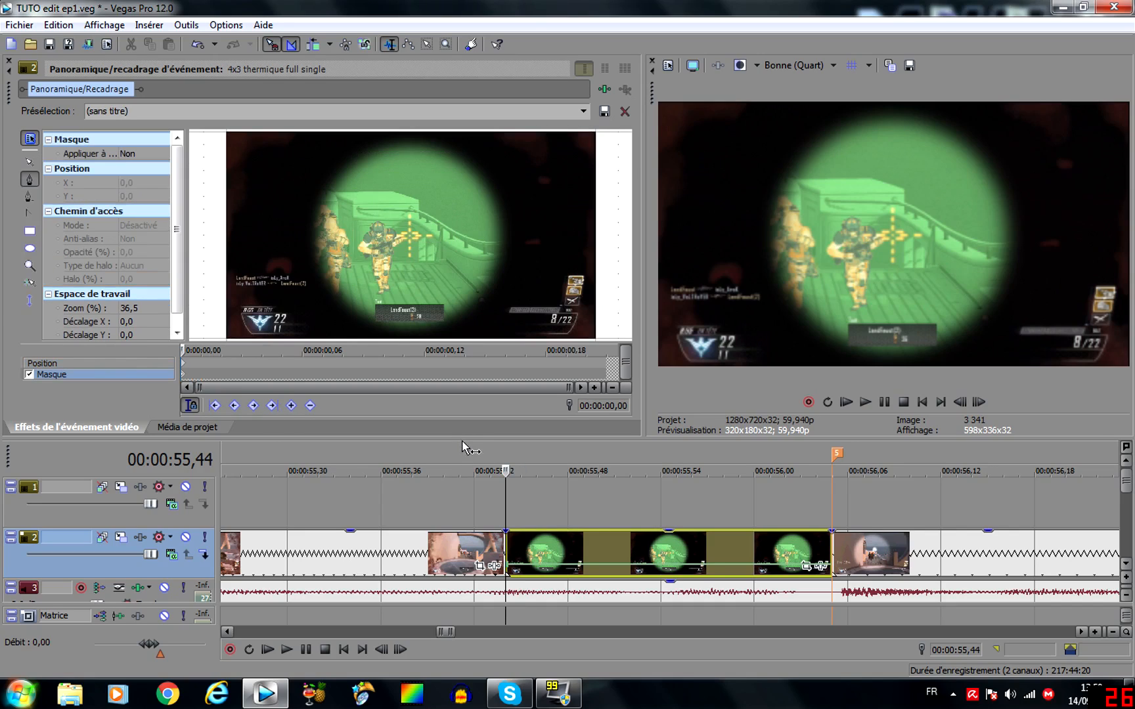
left_click_drag(468, 439, 489, 630)
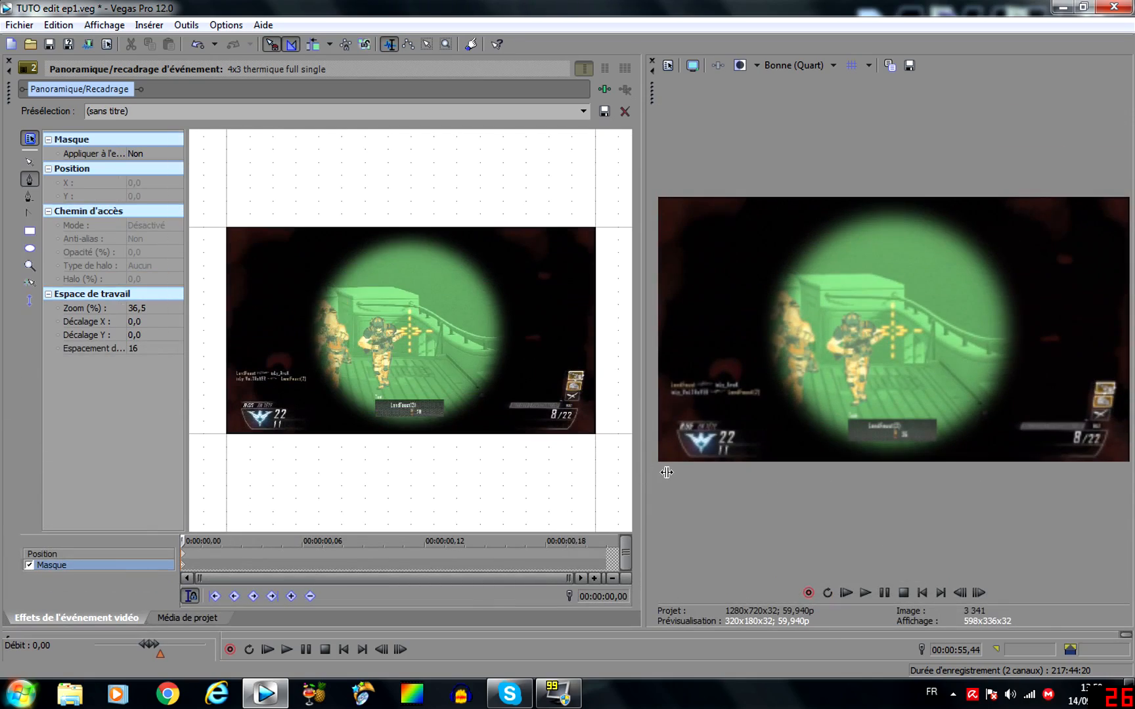
left_click_drag(667, 472, 979, 472)
scroll(794, 431, "up", 5)
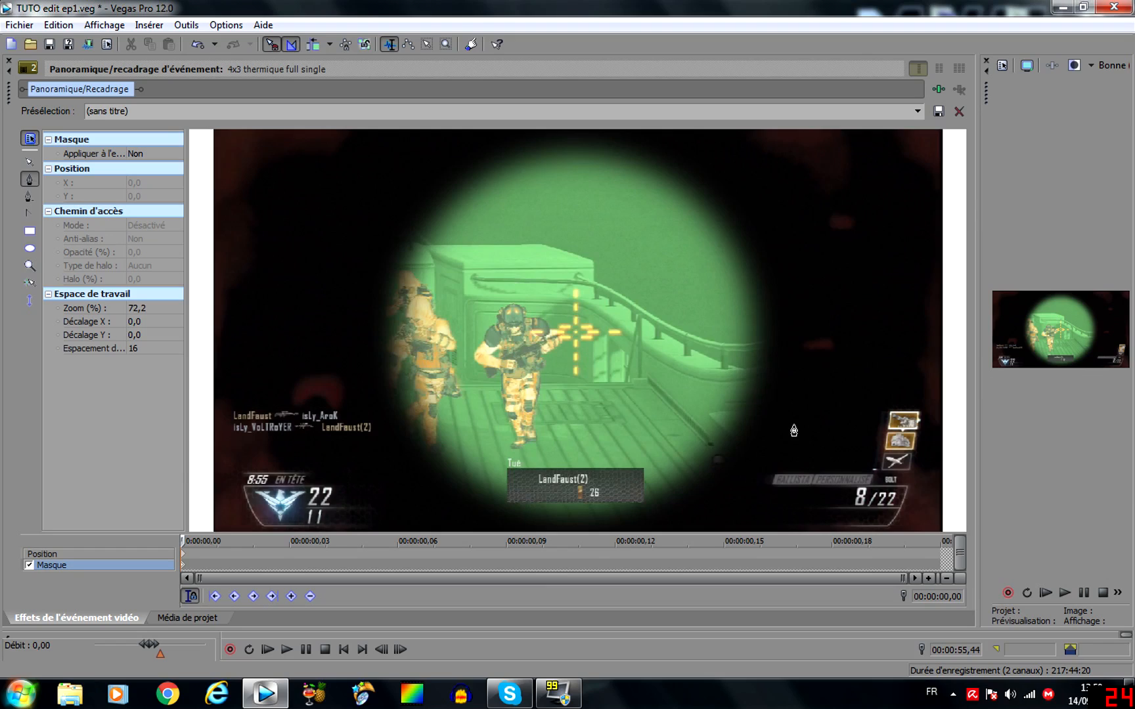
scroll(793, 431, "up", 1)
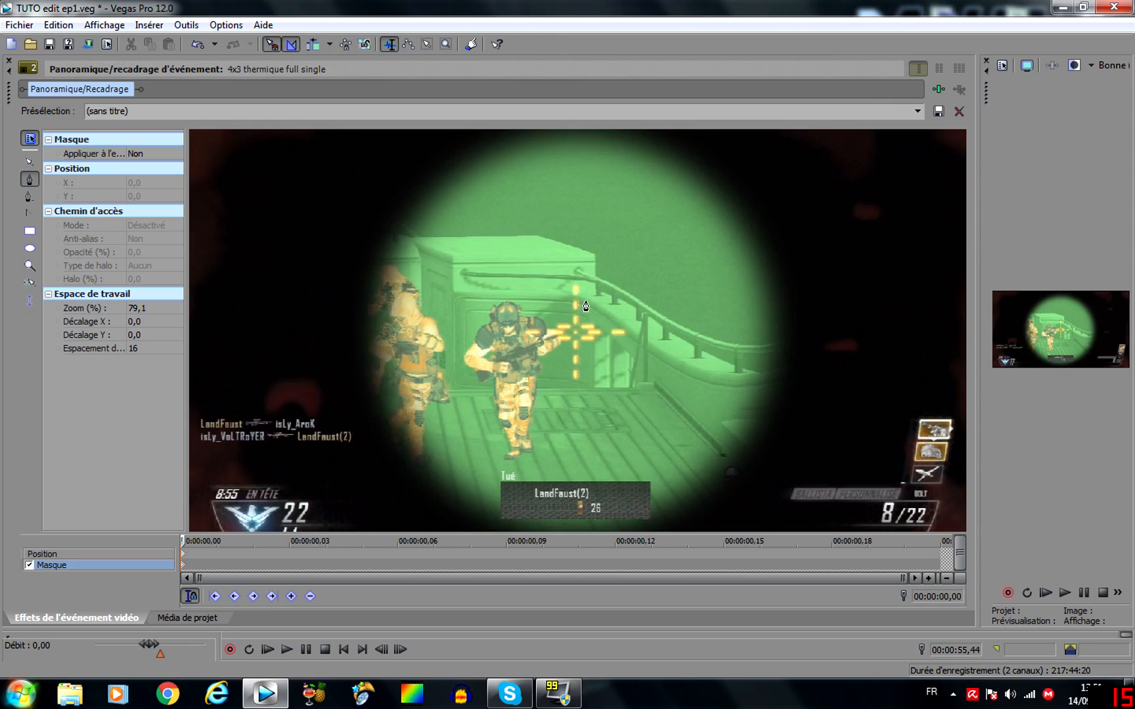
Draw a closed circular mask around the green scope lens with four anchor points, curving the path at its sides
left_click(573, 146)
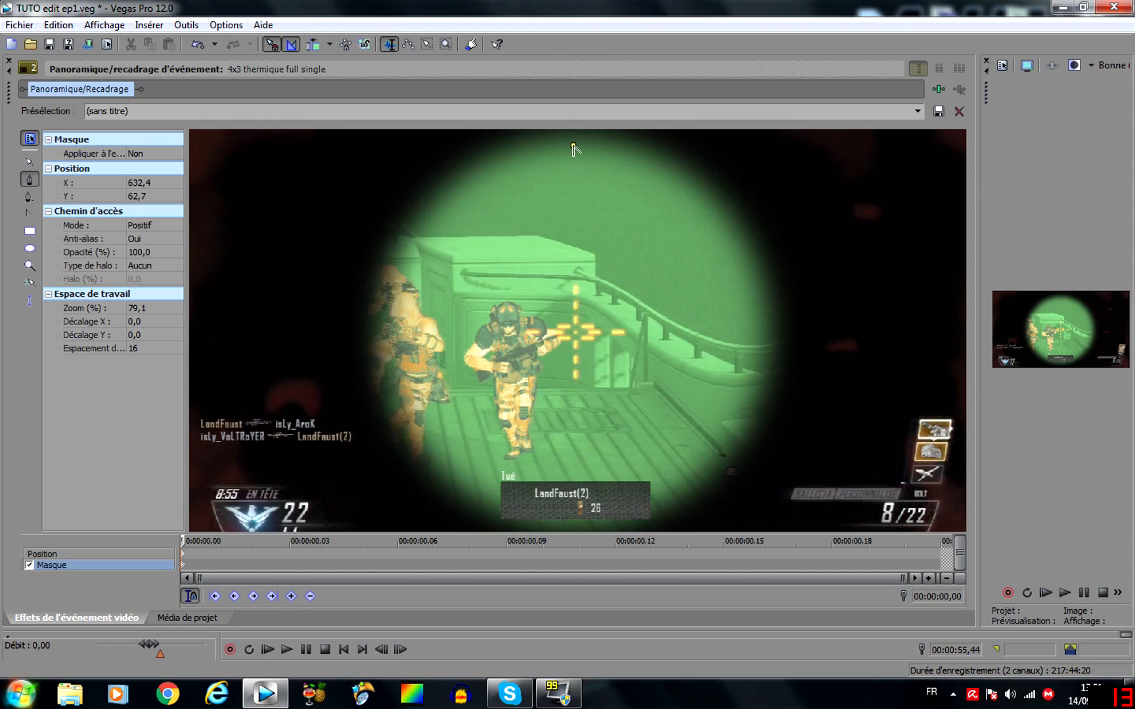
left_click(759, 335)
left_click_drag(759, 335, 770, 520)
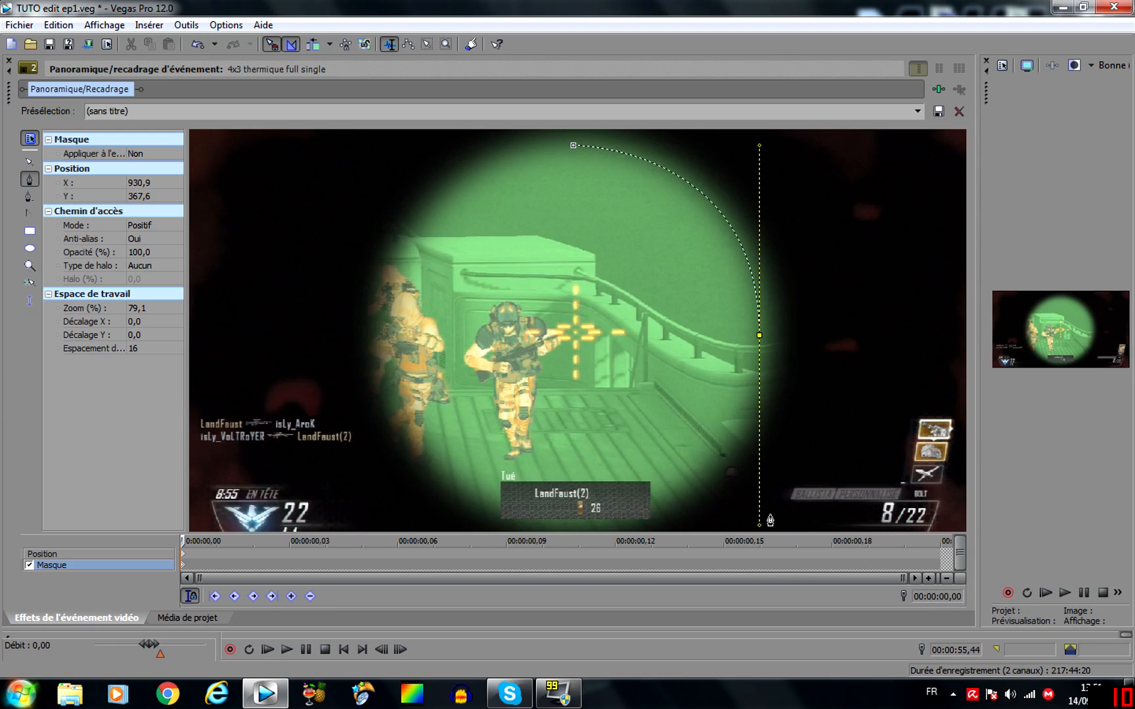
left_click(576, 523)
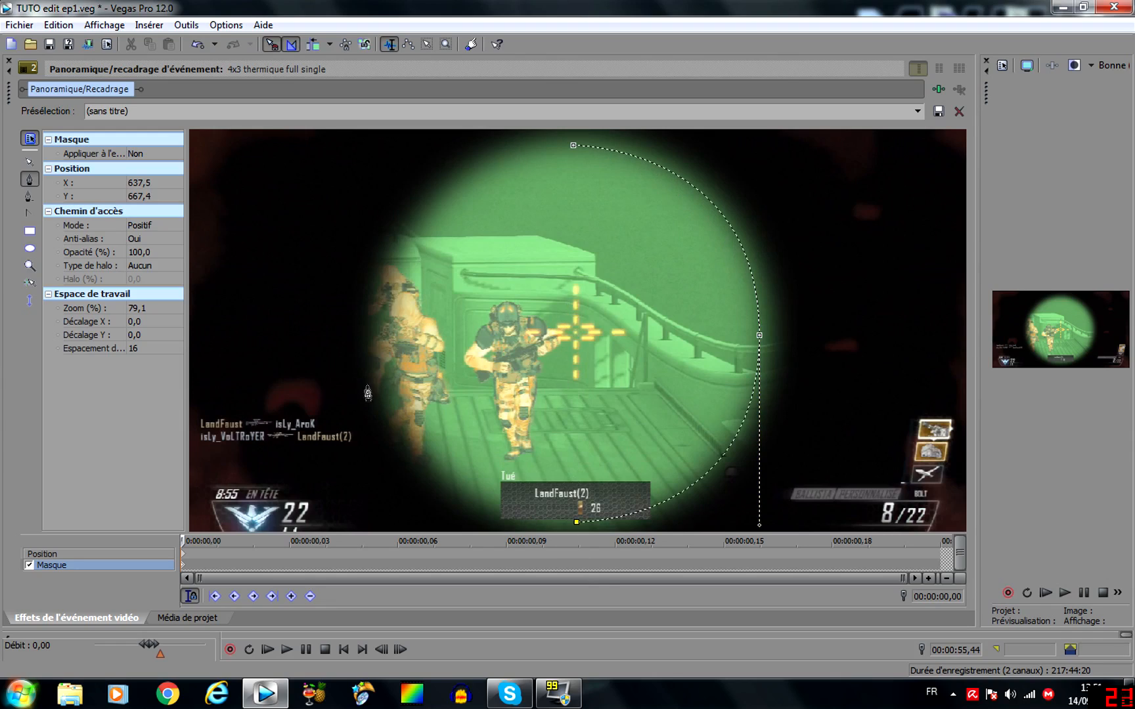
left_click(382, 334)
left_click_drag(382, 336, 398, 141)
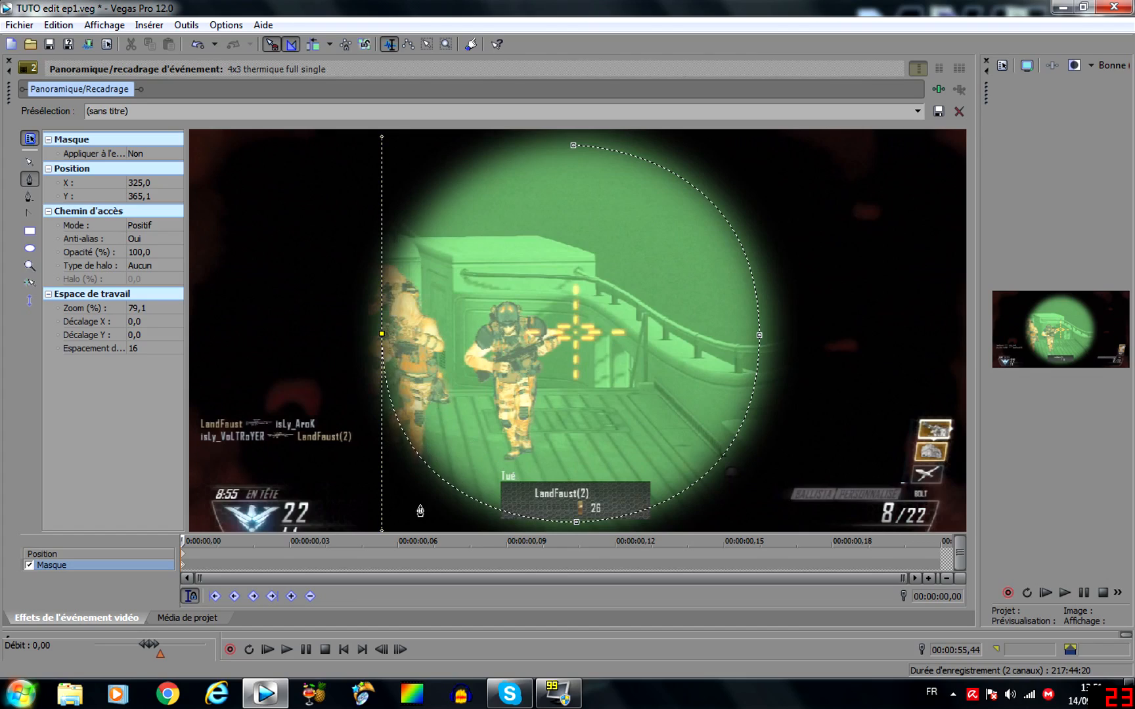
left_click(574, 146)
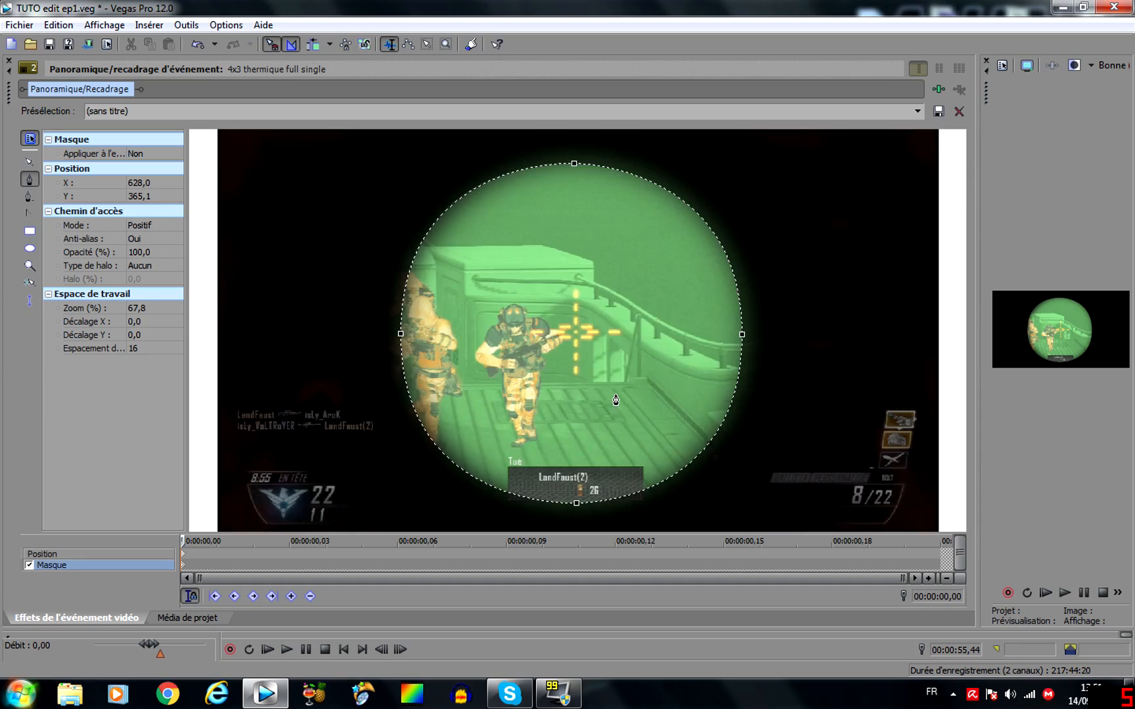
Add a position keyframe at 00:00:00,12 with the crop frame enlarged to 10 240 by 5 760, shrinking the masked scope
scroll(617, 406, "down", 2)
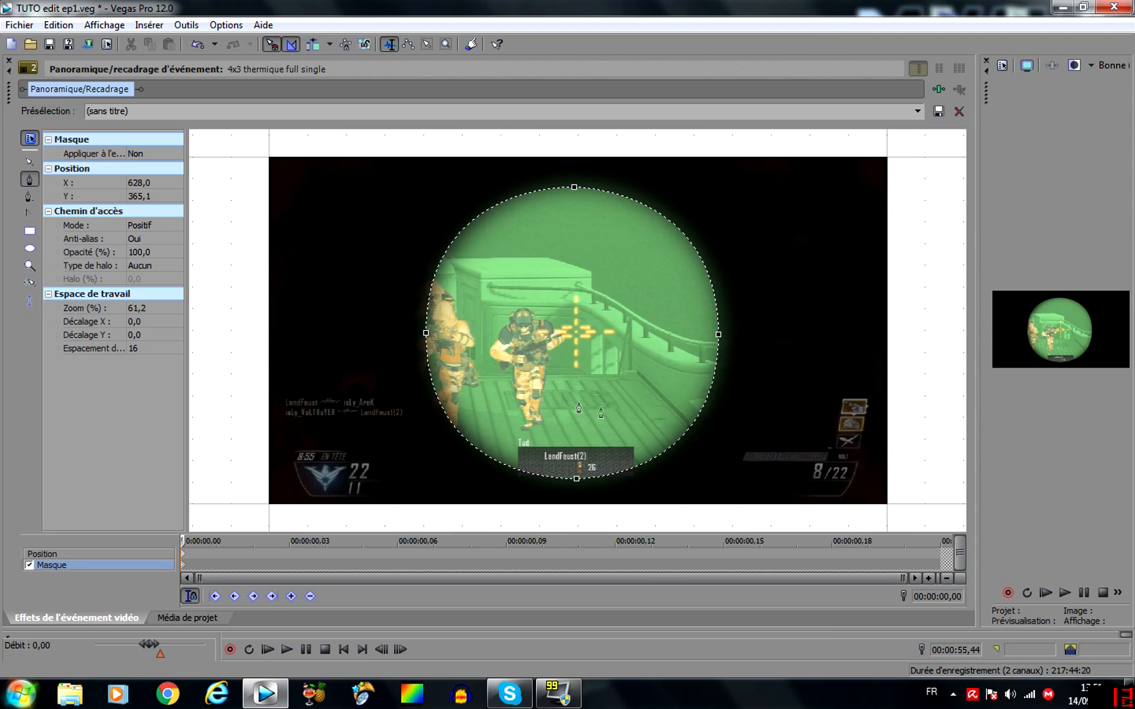
left_click(616, 556)
scroll(659, 490, "down", 10)
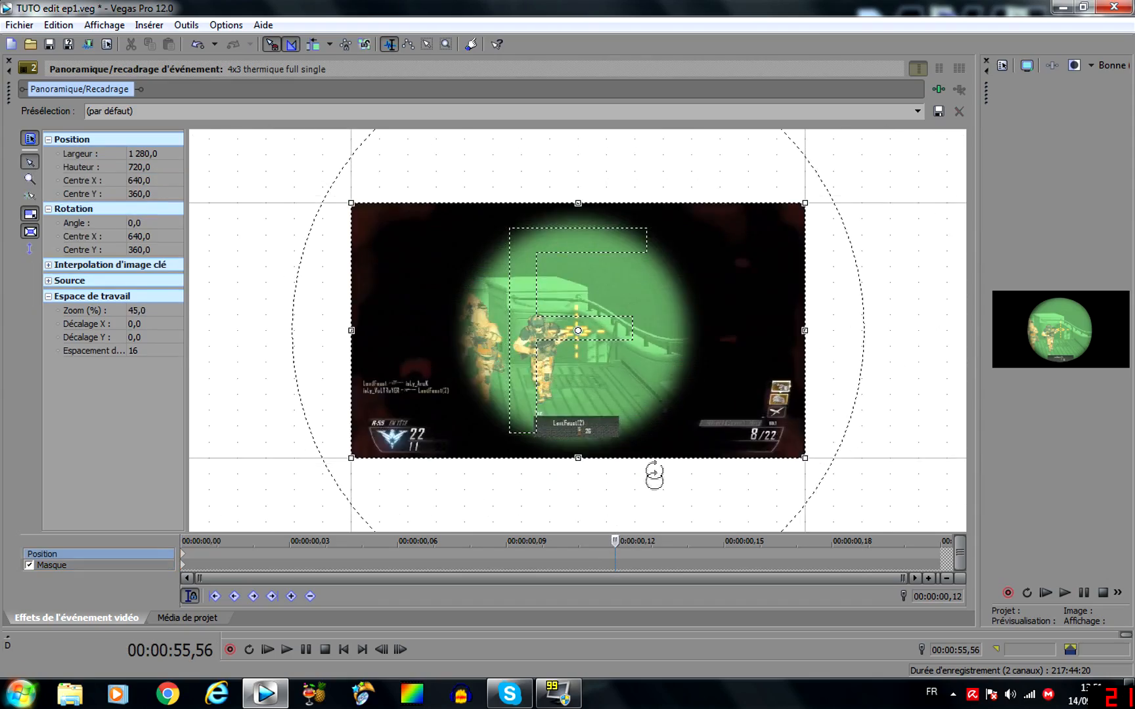
scroll(634, 392, "down", 5)
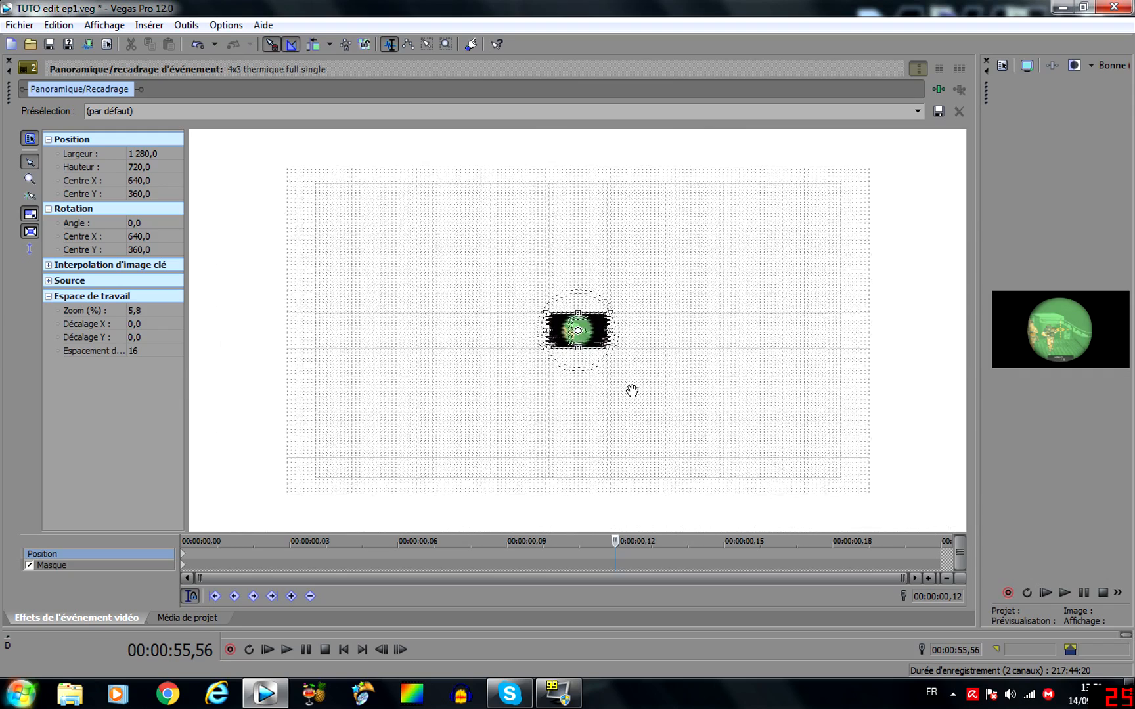
left_click_drag(597, 340, 742, 422)
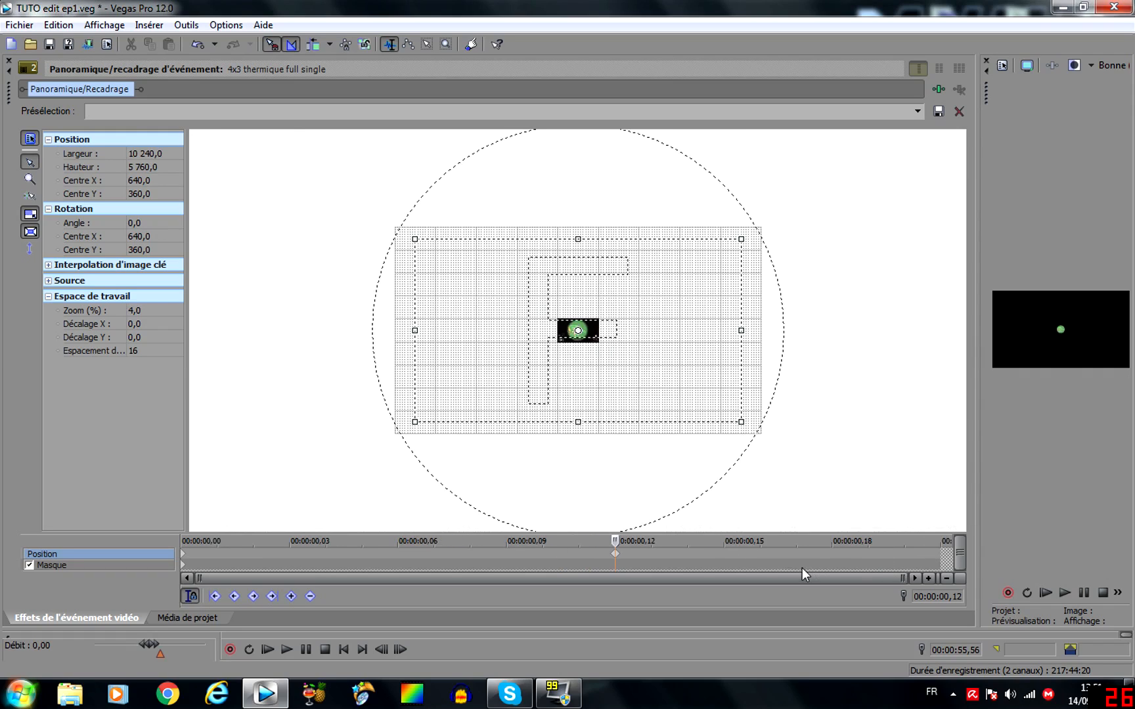
Restore the default crop frame in a new position keyframe at 00:00:00,20 and move that keyframe to the segment's end, 00:00:00,21
left_click(903, 552)
right_click(637, 365)
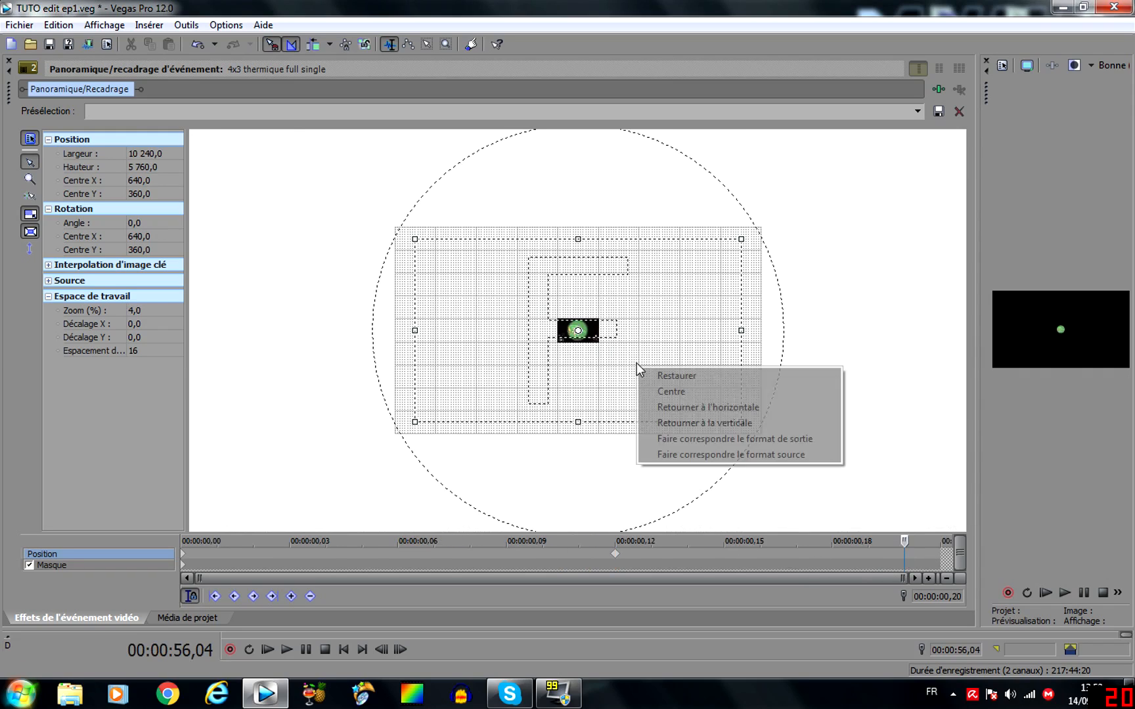
left_click(660, 375)
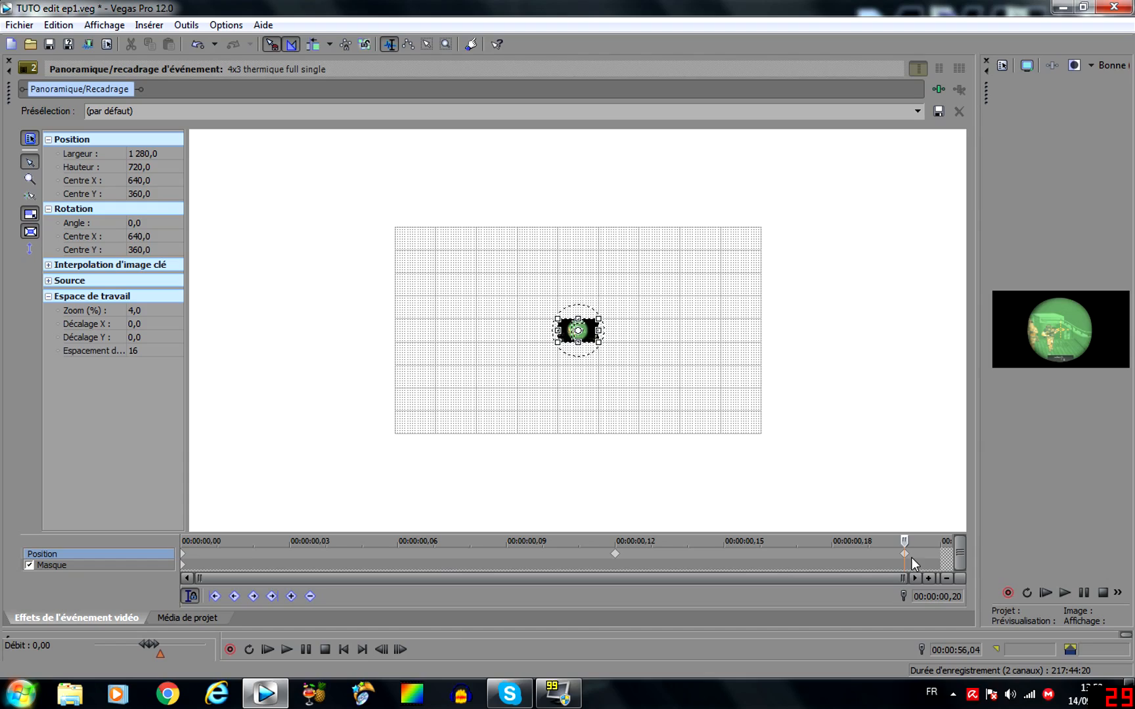
left_click_drag(906, 556, 940, 555)
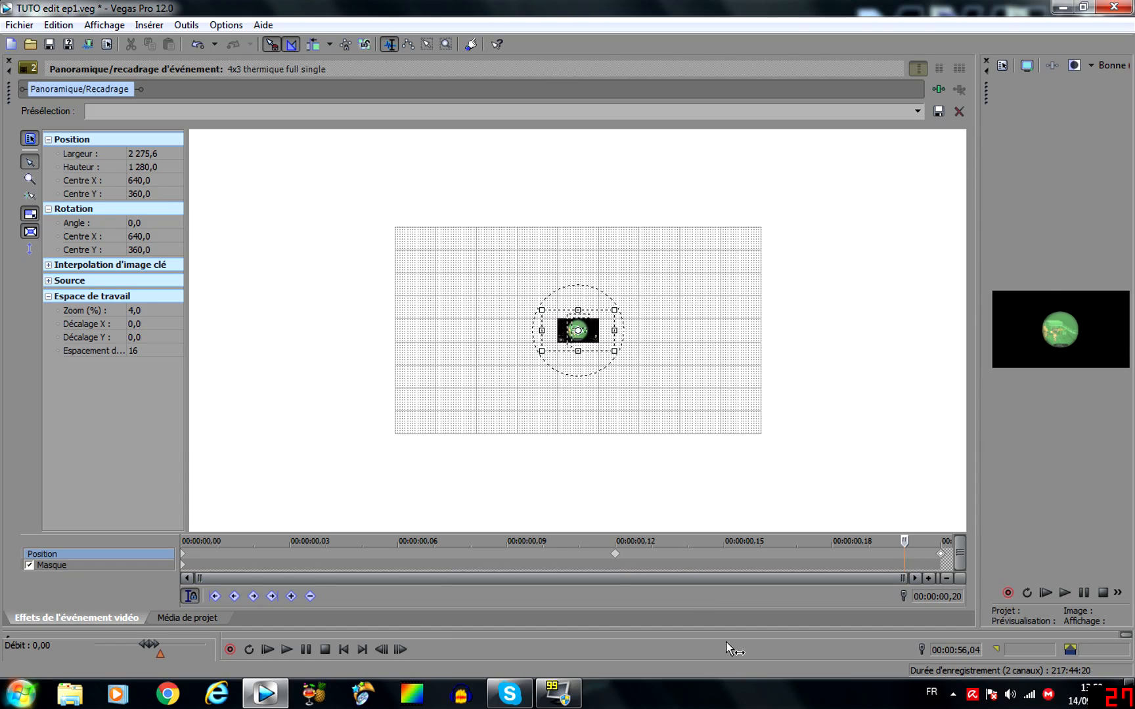
Bring back the timeline and the larger preview, and move the position keyframe with the shrunken scope to about 00:00:00,14
left_click_drag(722, 625, 714, 425)
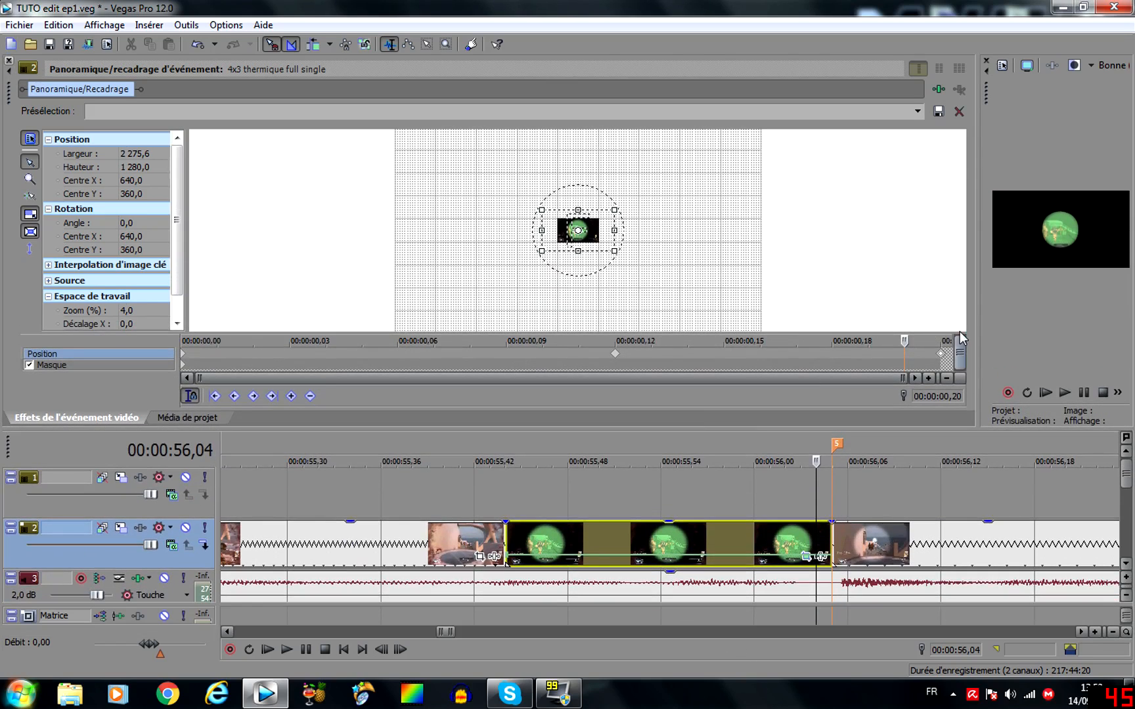
left_click_drag(976, 330, 662, 331)
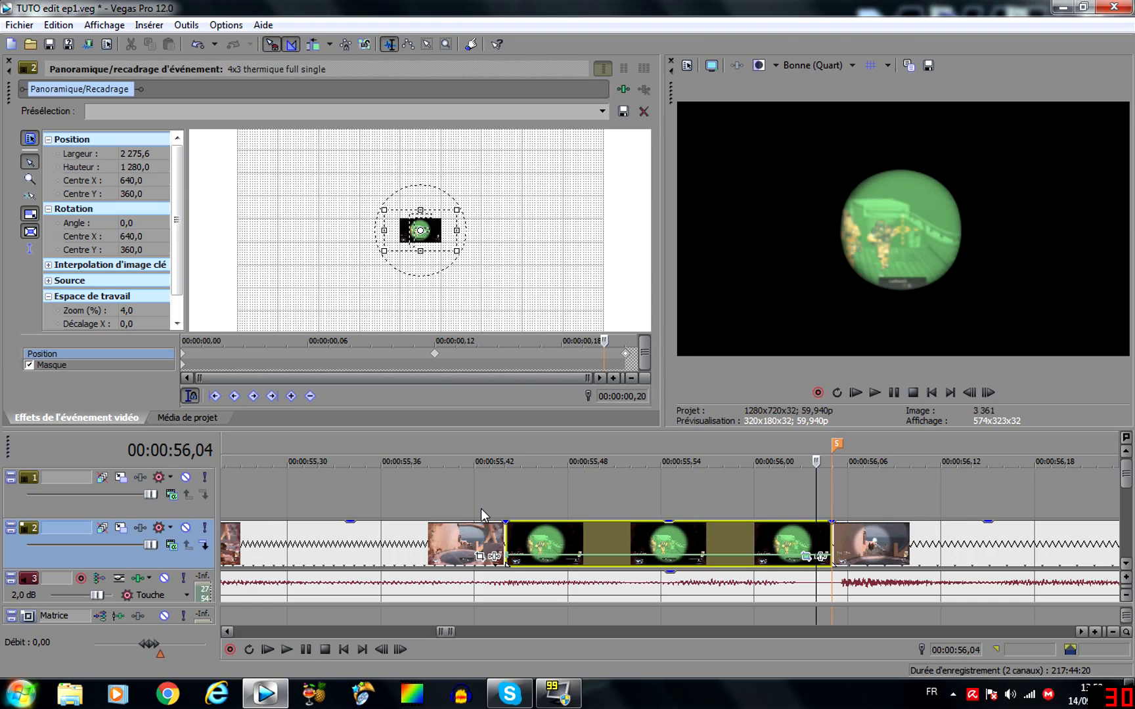
left_click(481, 509)
left_click_drag(993, 392, 993, 392)
left_click(990, 392)
left_click_drag(435, 354, 474, 357)
scroll(725, 546, "down", 2)
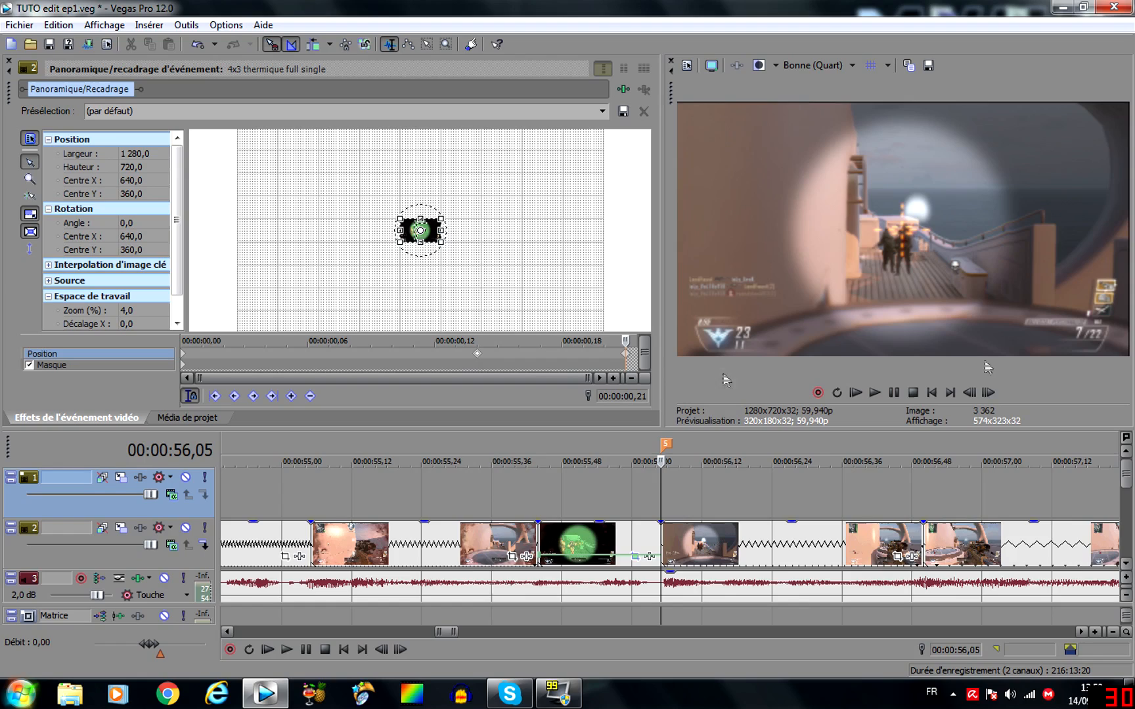
Close the crop editor, add SOYONS CONTENTS.mp4 on new tracks above the gameplay, and align its start with the start of the music
scroll(677, 552, "down", 2)
scroll(675, 555, "down", 1)
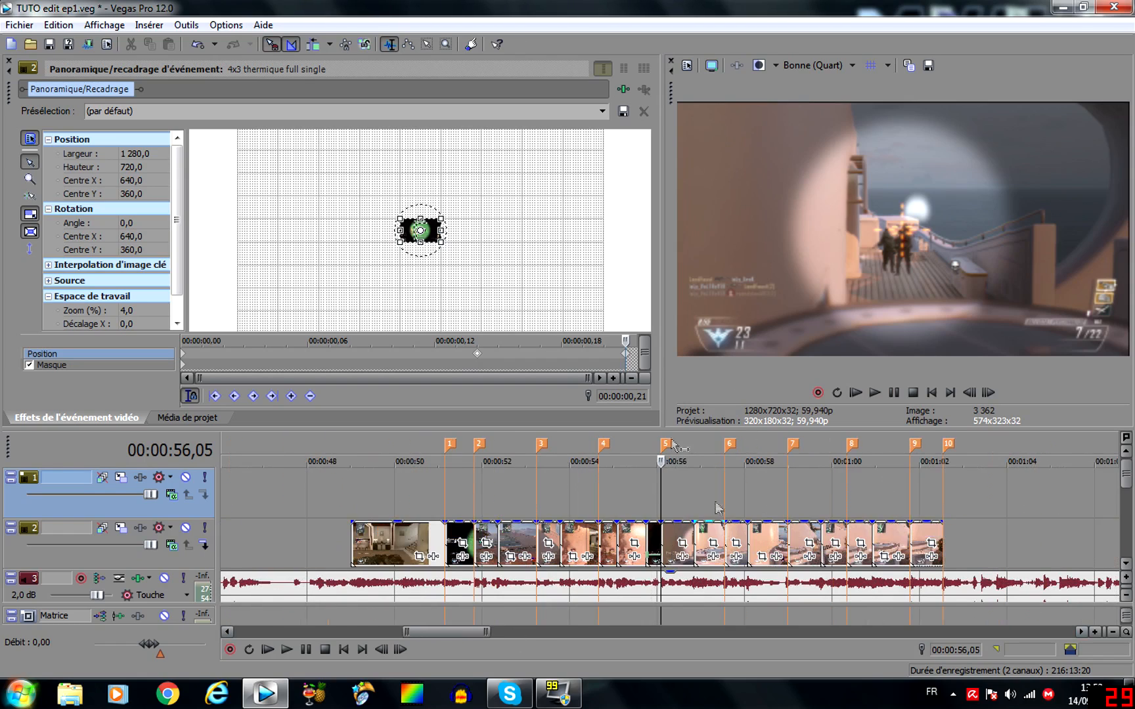
left_click(7, 61)
left_click_drag(512, 205, 485, 531)
left_click(471, 554)
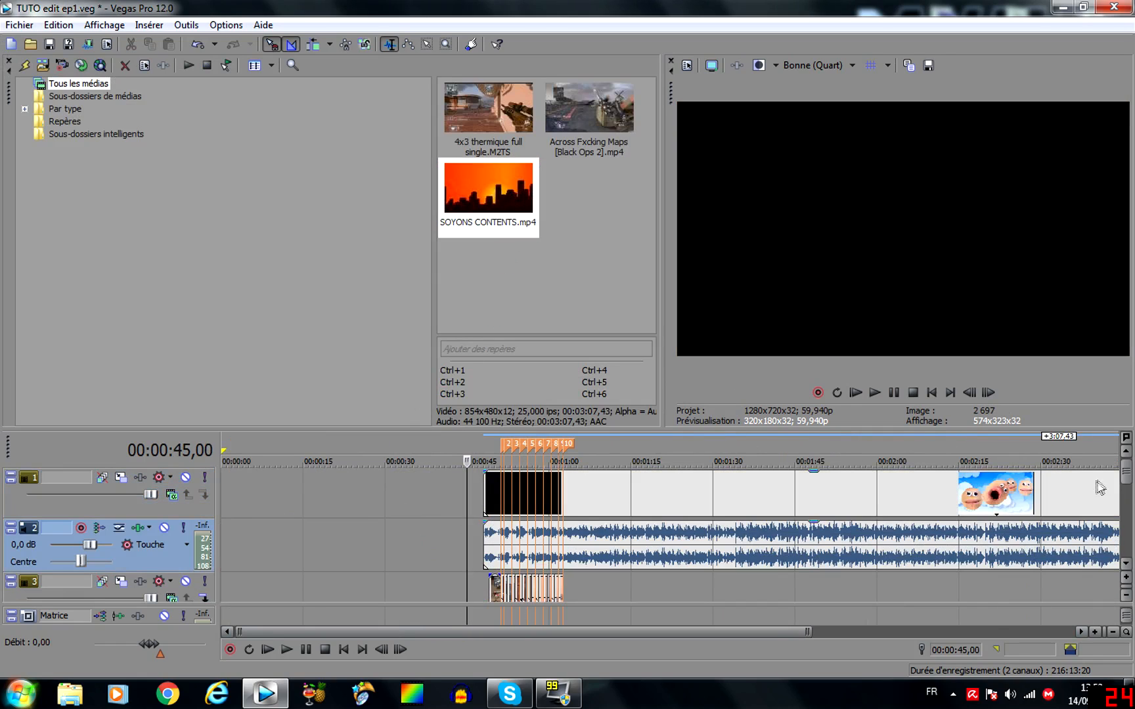
left_click_drag(951, 428, 951, 382)
left_click_drag(660, 455, 612, 454)
Delete the audio track belonging to the added SOYONS CONTENTS clip
left_click(616, 494)
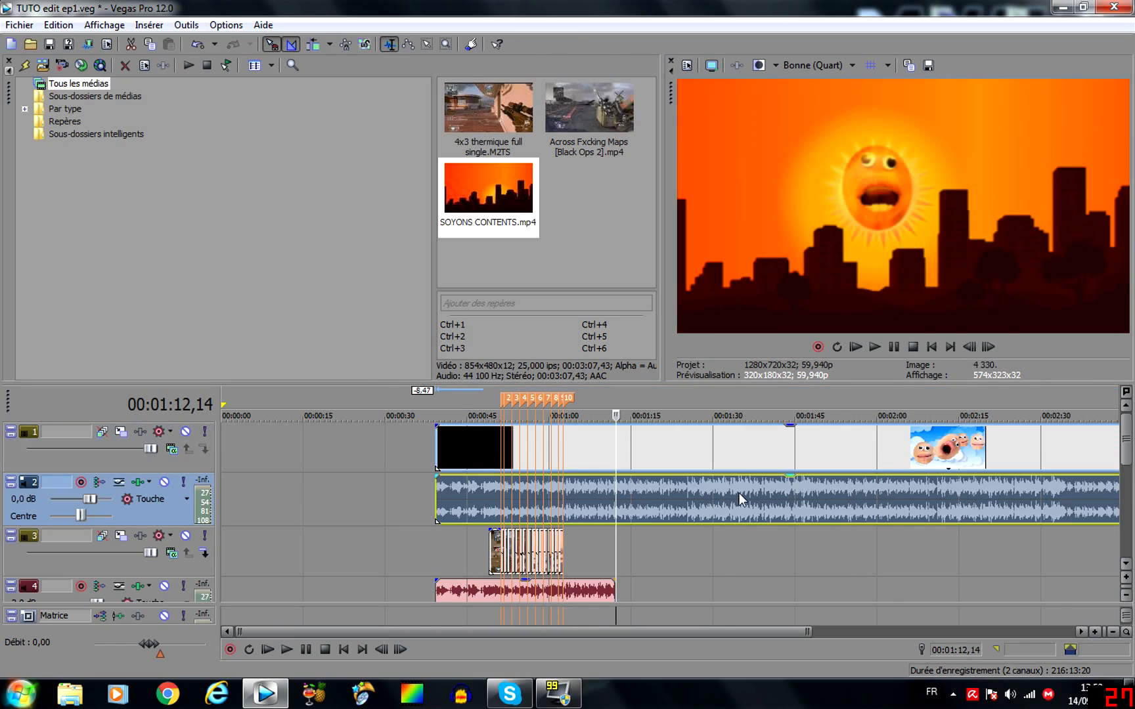
scroll(591, 493, "down", 3)
left_click(318, 494)
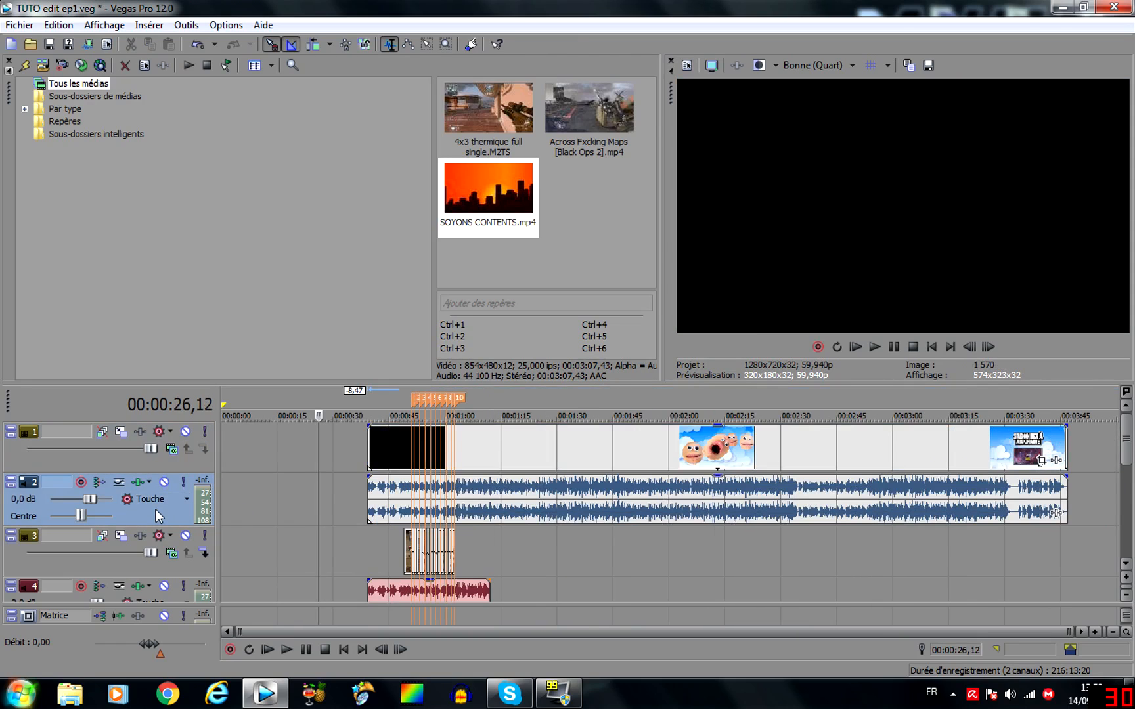
key("Delete")
Trim the SOYONS CONTENTS video to a short piece spanning about markers 4 to 7 and disable its resampling
left_click_drag(368, 452, 426, 452)
left_click_drag(1064, 446, 427, 448)
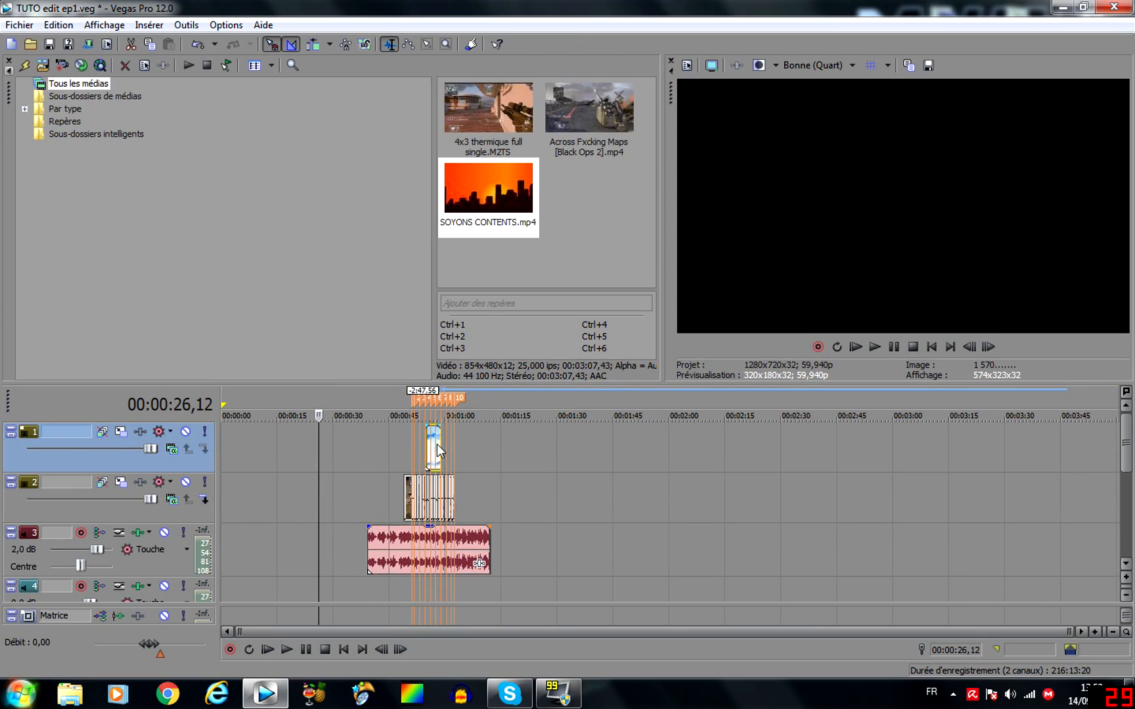
right_click(437, 444)
mouse_move(780, 549)
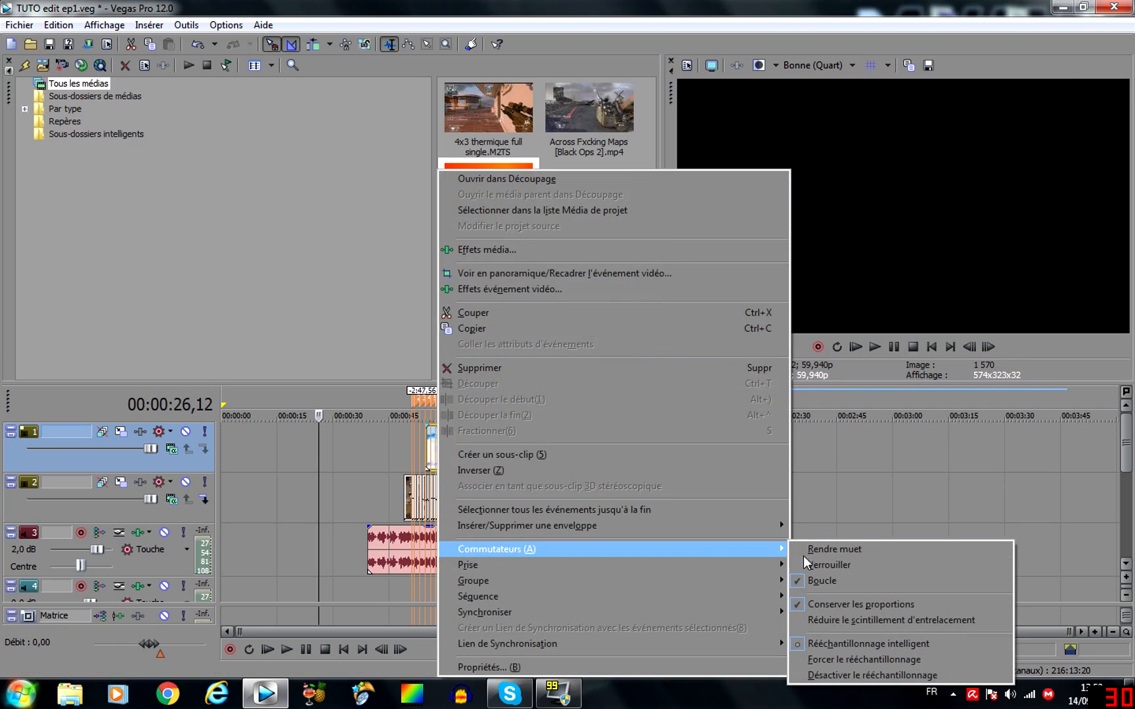
left_click(867, 675)
Trim the overlay clip to start with the green scope shot at 00:00:55,44 and end just past marker 5
left_click(437, 459)
scroll(437, 459, "up", 10)
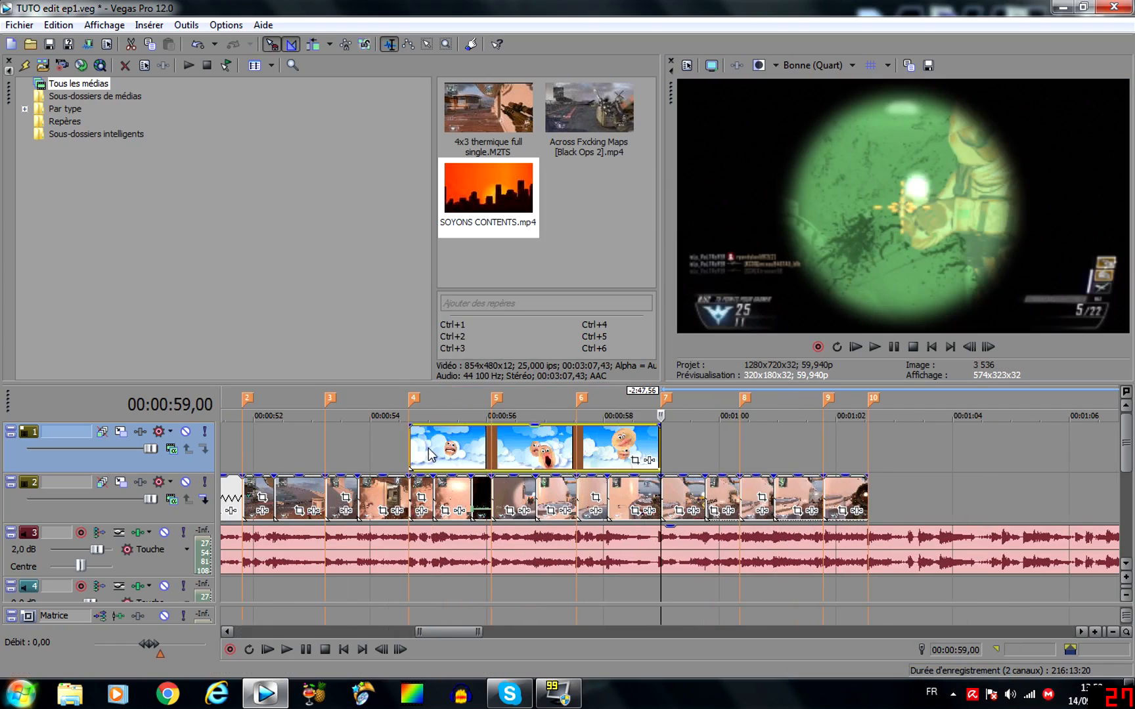
left_click(470, 461)
left_click_drag(410, 453, 473, 464)
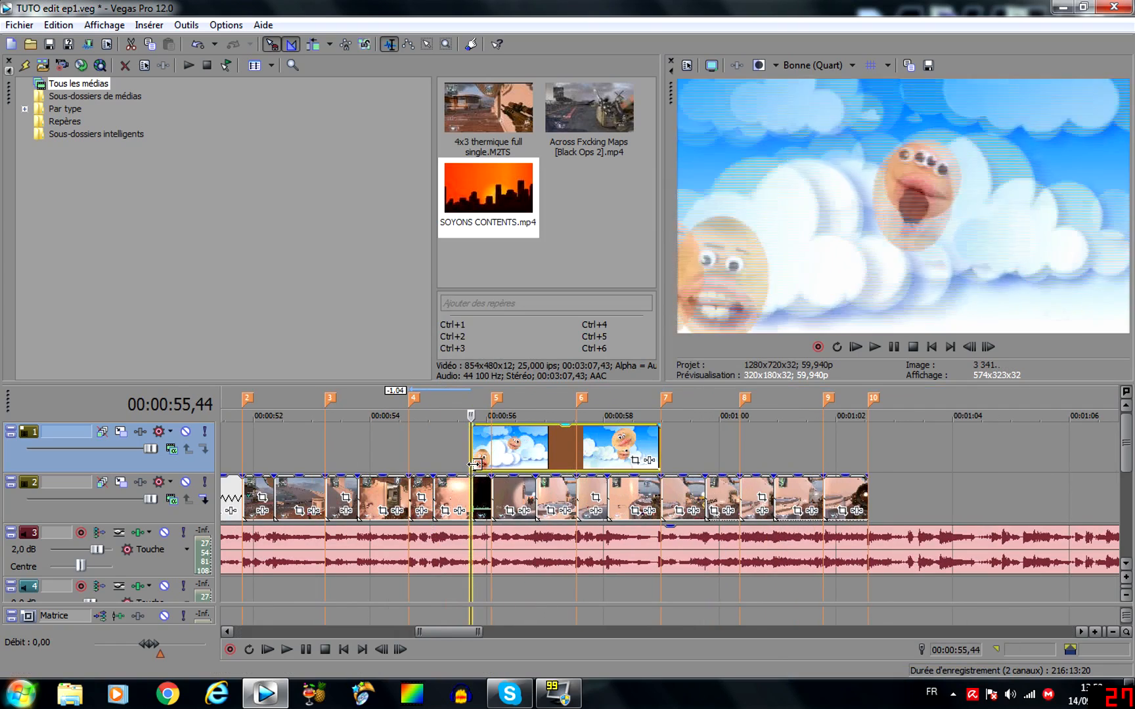
left_click_drag(659, 452, 499, 451)
Split the overlay clip at marker 5, at 00:00:56,05
left_click(500, 432)
scroll(507, 448, "up", 6)
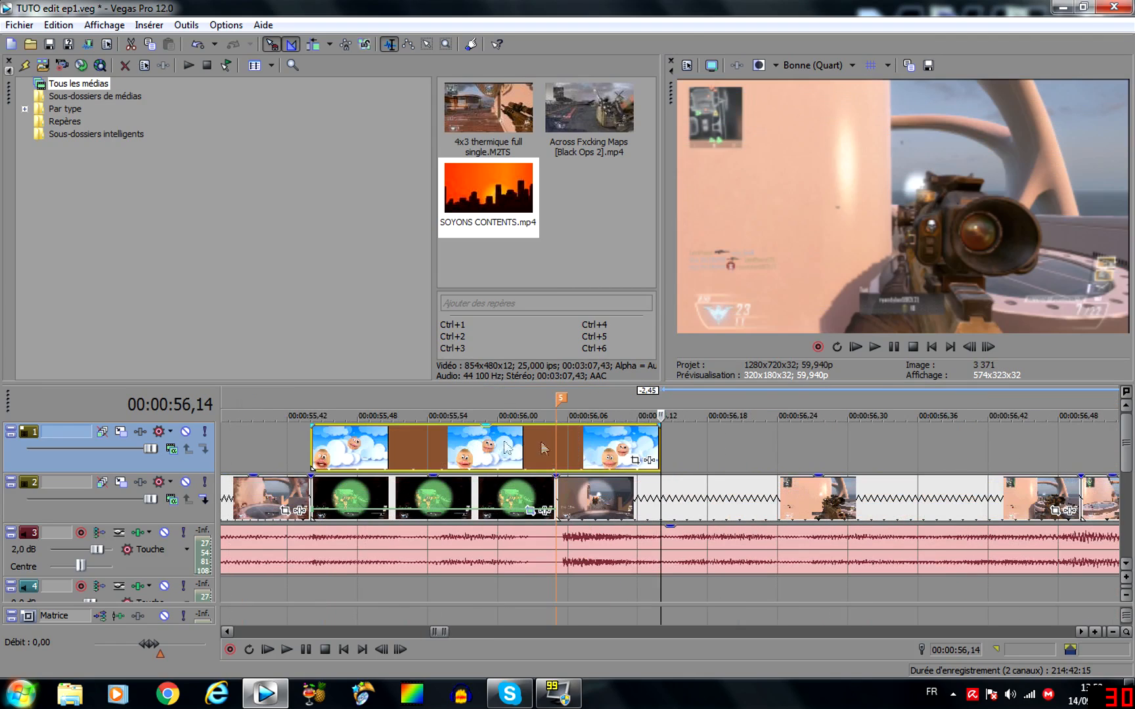
left_click(555, 443)
key("s")
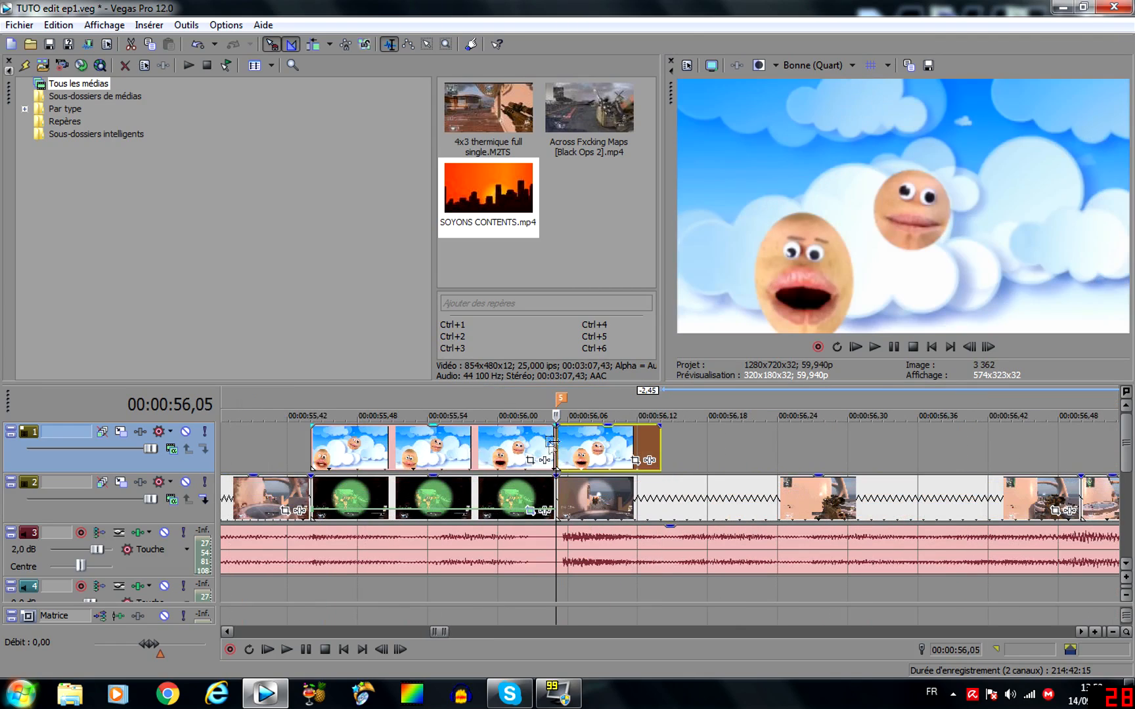
left_click(428, 463)
Swap the green scope shot and the cartoon piece above it, so the scope shot sits on the upper video track
left_click(301, 457)
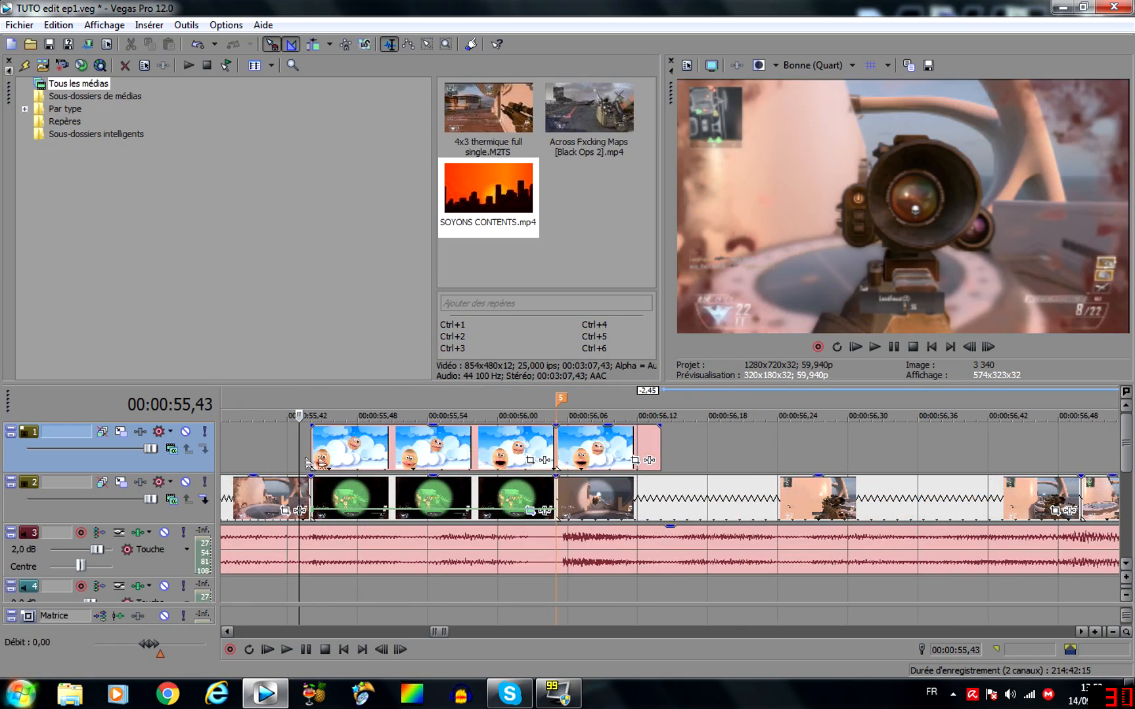
left_click(991, 349)
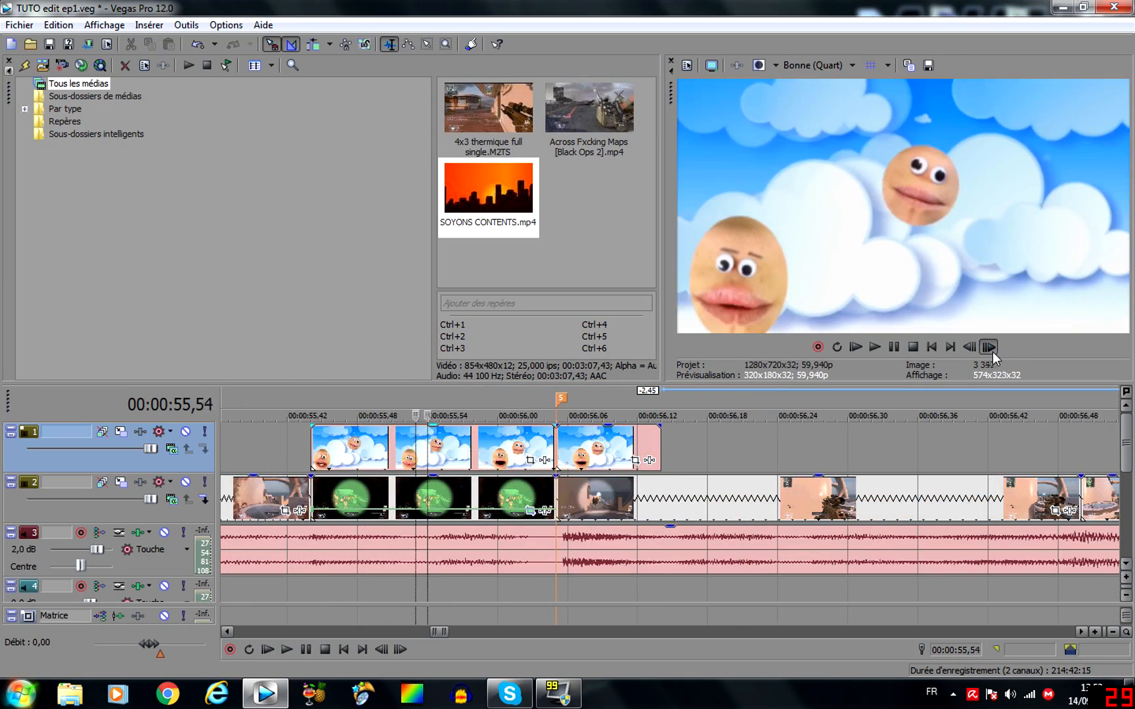
left_click(991, 349)
left_click(974, 354)
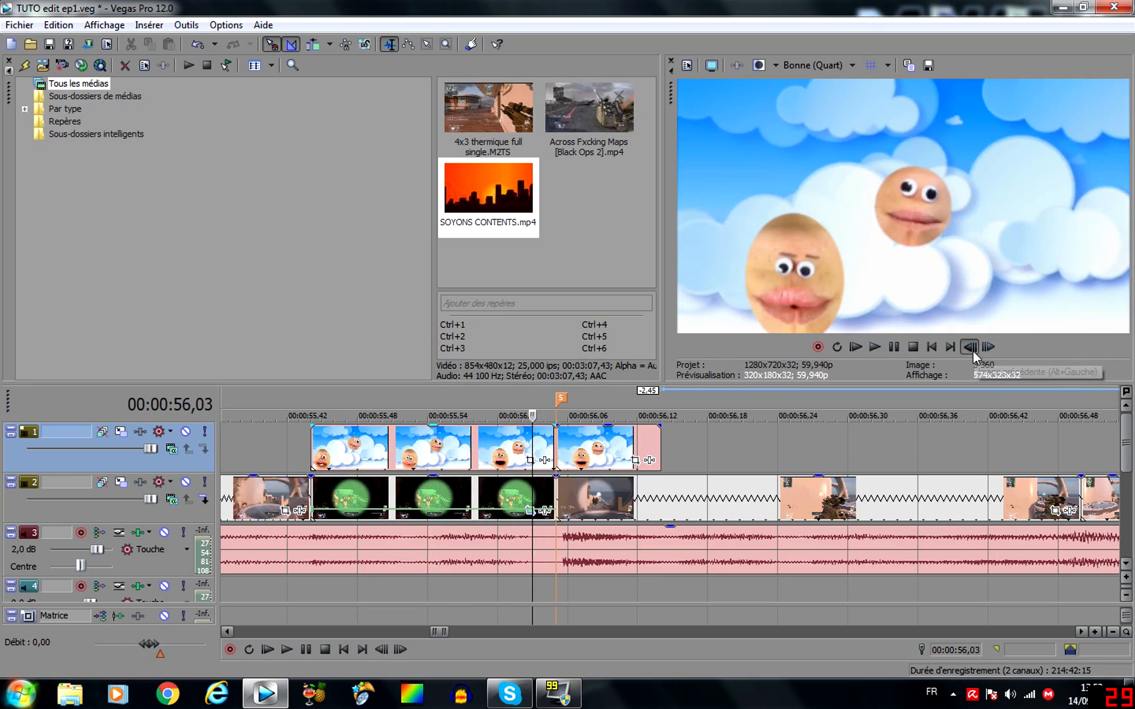
left_click_drag(494, 460, 276, 453)
left_click_drag(372, 488, 374, 452)
left_click_drag(536, 512, 511, 507)
Step frame by frame through the masked scope shrinking over the cartoon clip, starting at 00:00:55,43
left_click(296, 446)
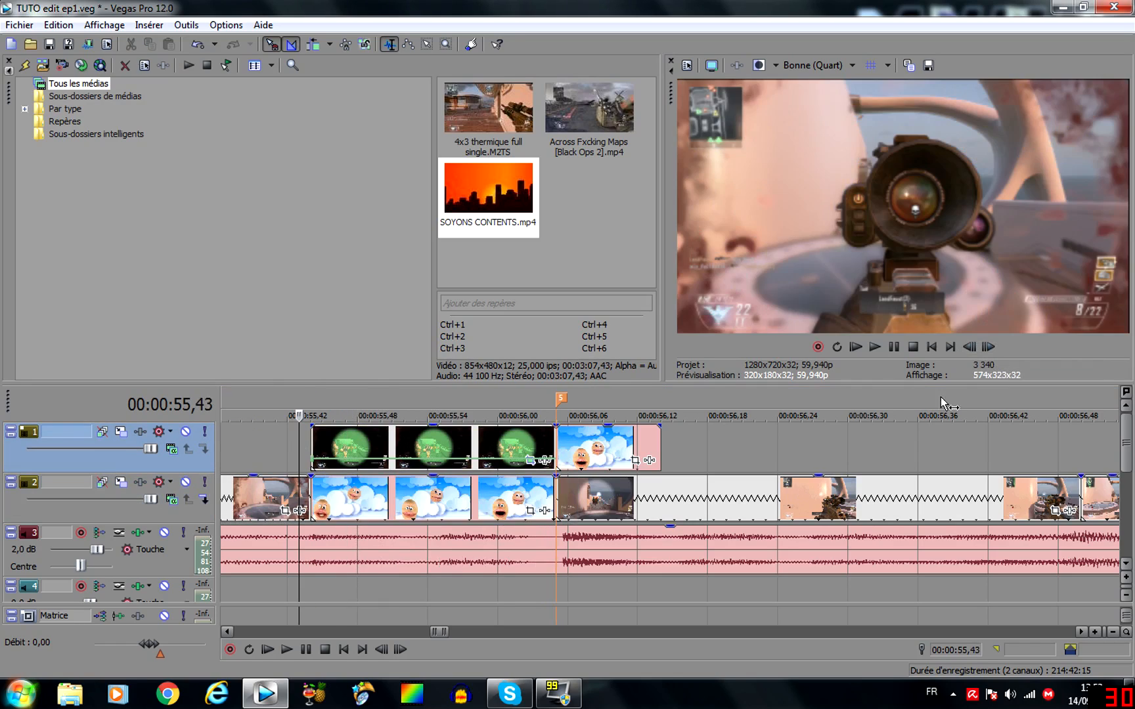
left_click(988, 346)
left_click(988, 347)
left_click(988, 347)
left_click(989, 347)
left_click(989, 347)
left_click(990, 350)
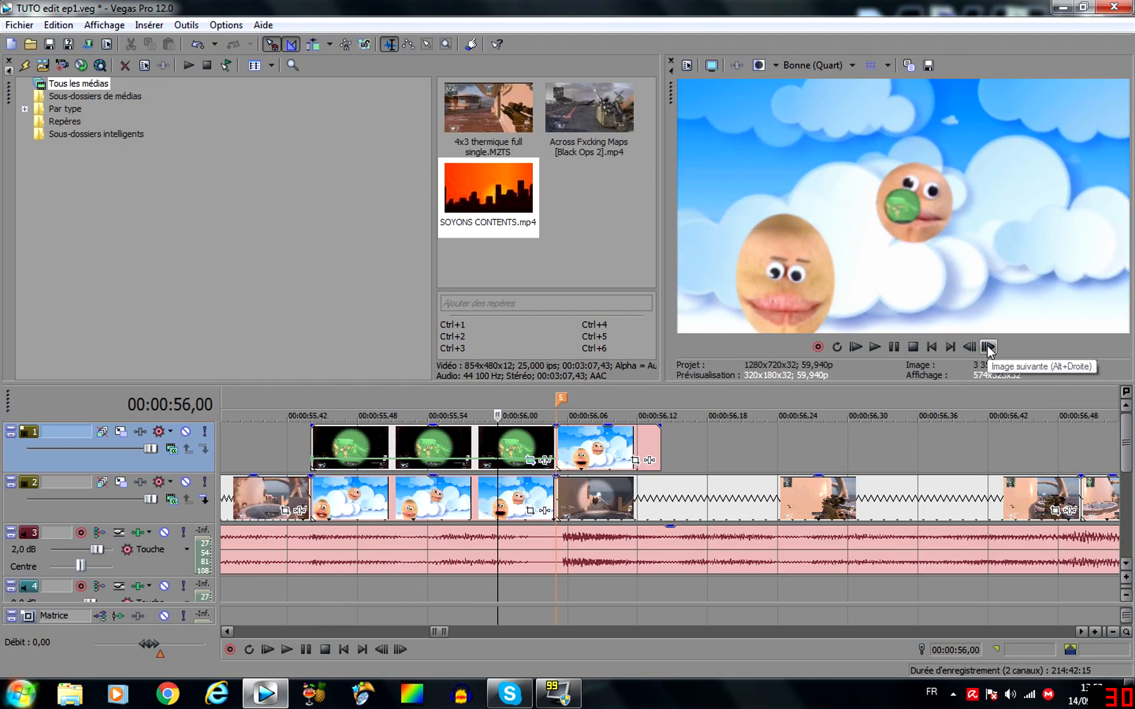
left_click(989, 347)
left_click(988, 346)
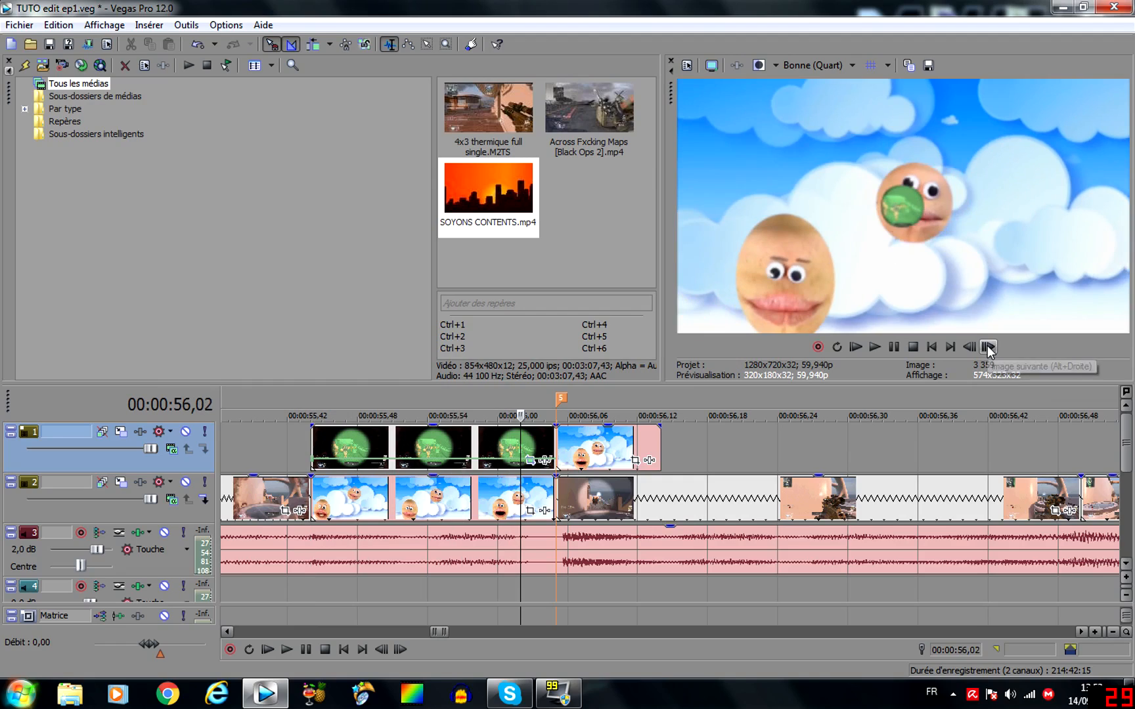
left_click(969, 347)
left_click(986, 350)
left_click(986, 350)
Slide the remaining cartoon piece to overlap the scope shot's end by 0.02, and trim its end to 00:00:56,10
left_click_drag(596, 448, 569, 456)
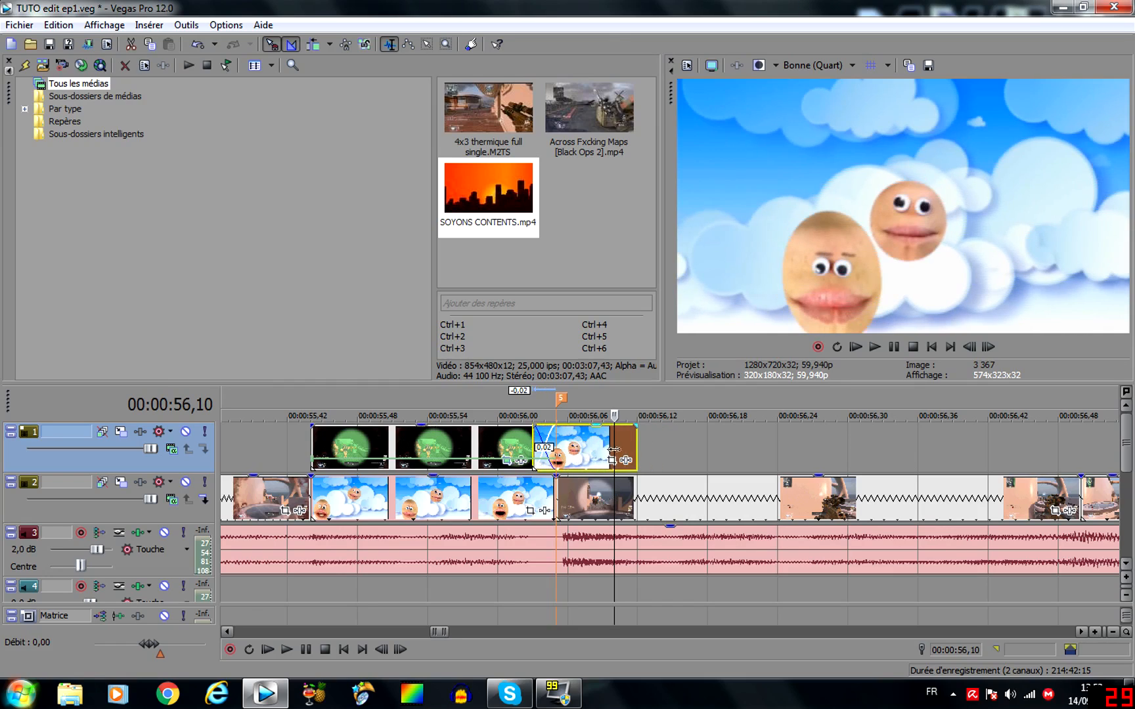
left_click_drag(636, 446, 613, 447)
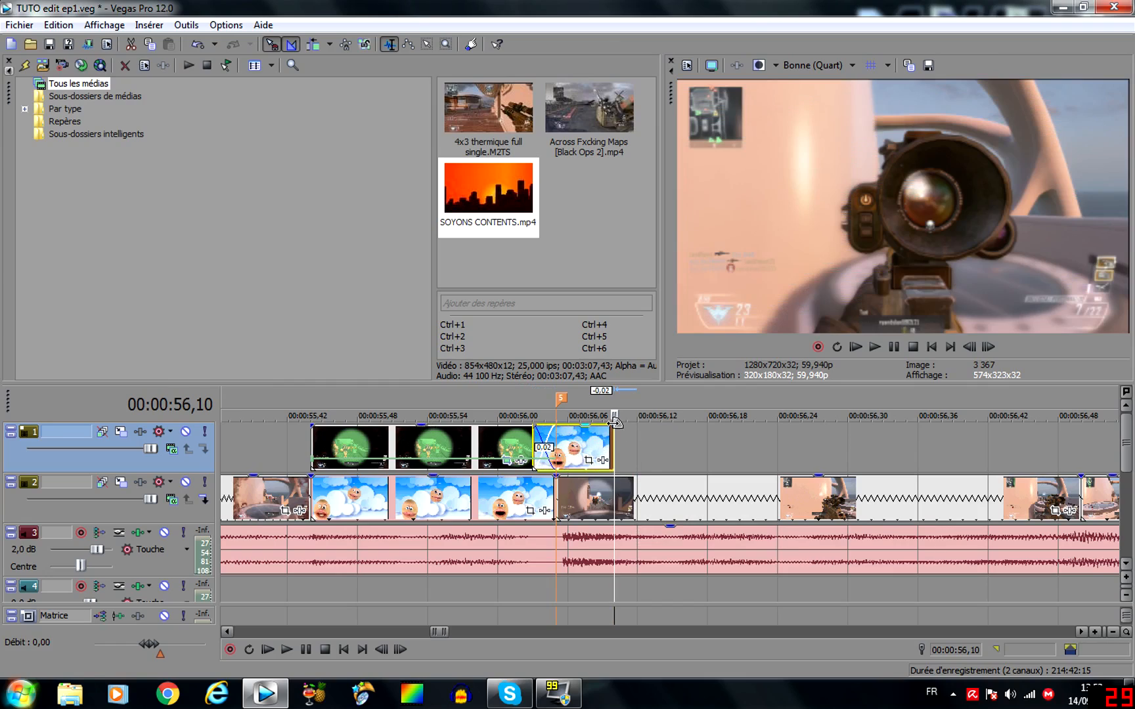
Set the cartoon piece's fade-out to the curve that drops fast at first and then flattens
right_click(559, 428)
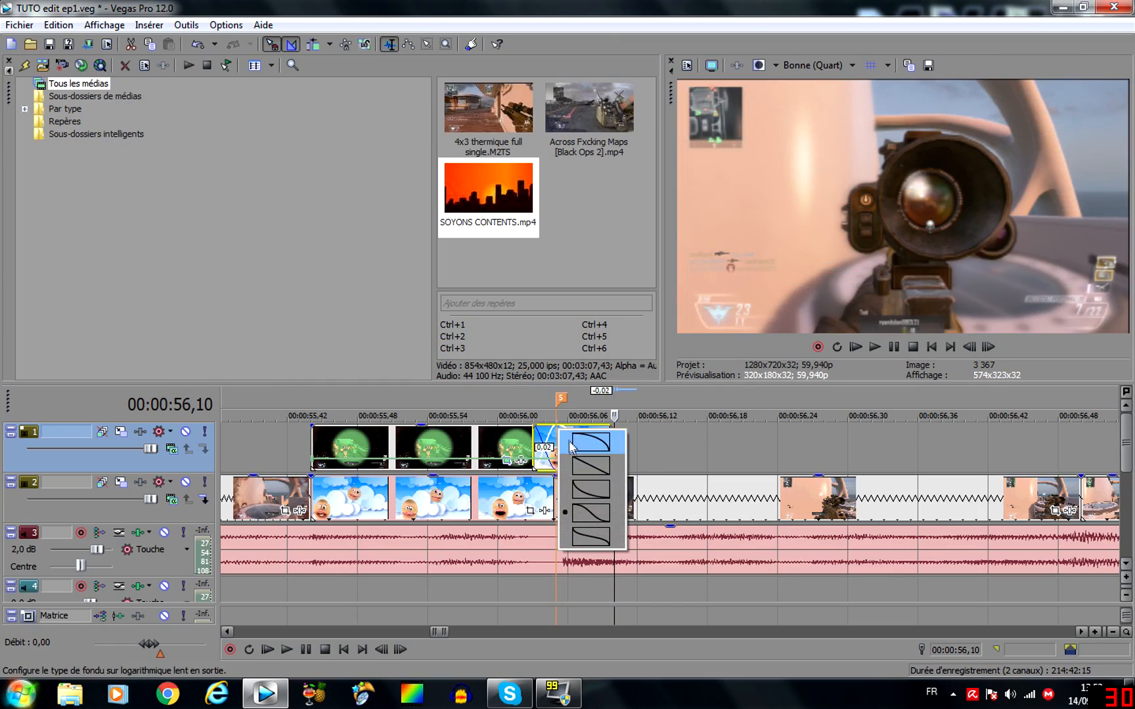
left_click(590, 490)
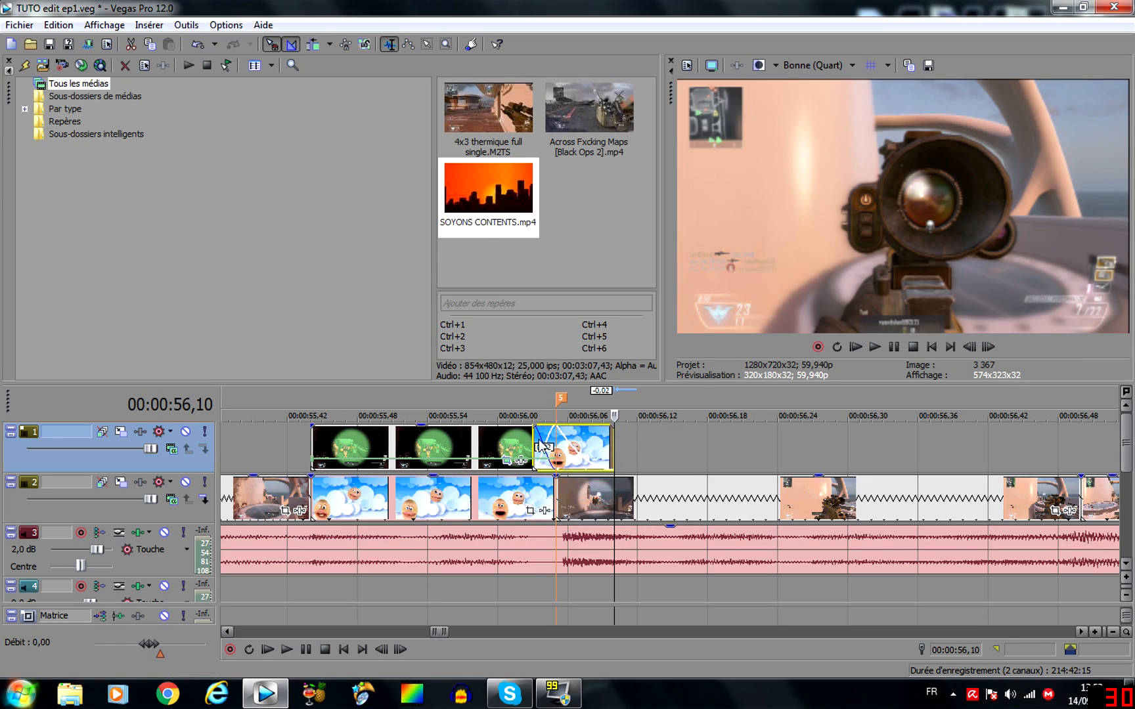
Step through the frames from marker 5 to check the cartoon piece's fade into the gameplay
left_click(552, 433)
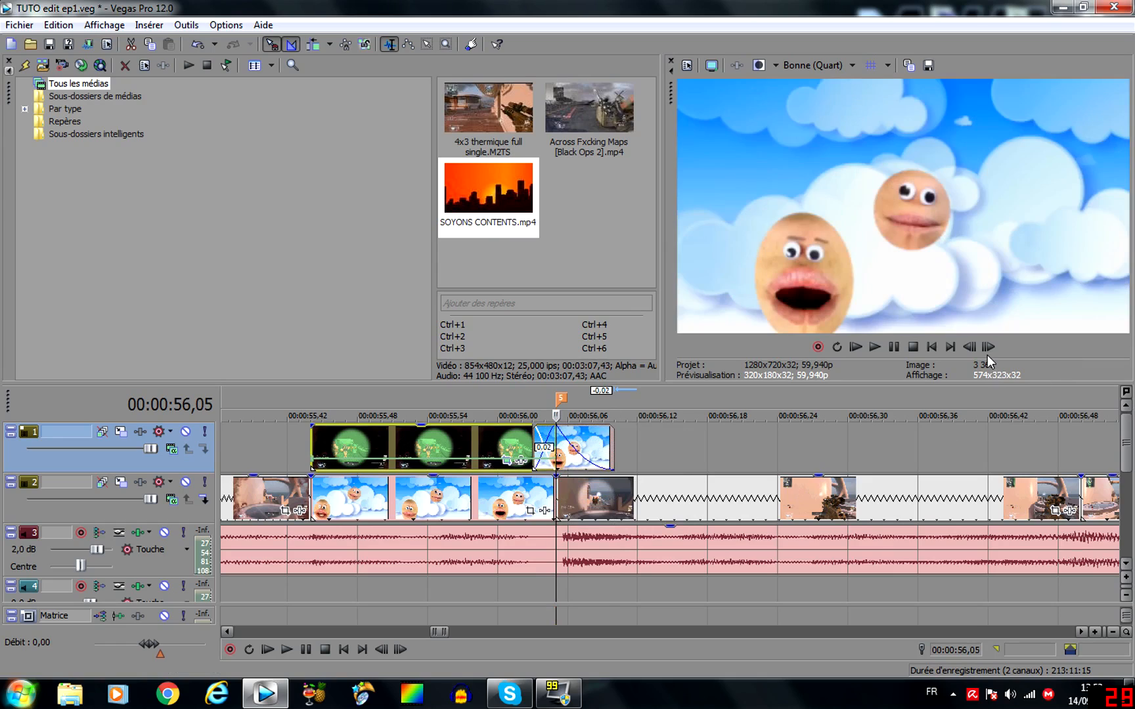
left_click(987, 354)
left_click(987, 353)
left_click(987, 353)
left_click(987, 354)
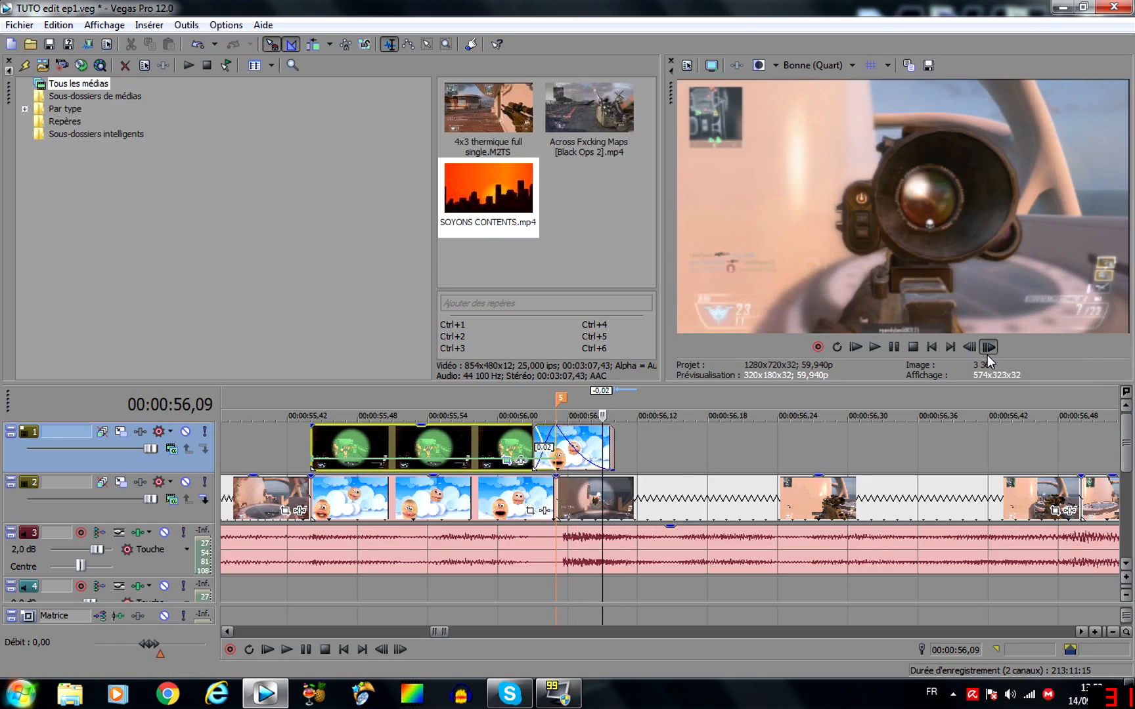
left_click(987, 353)
left_click(987, 354)
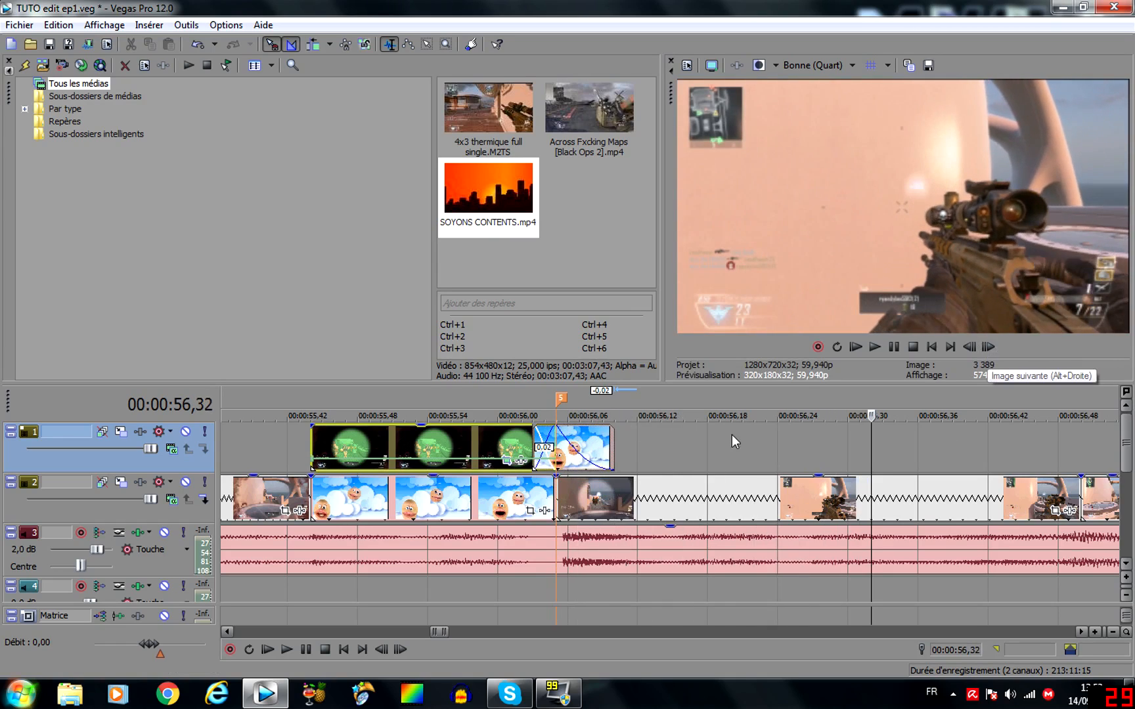
Review the whole scope transition frame by frame, from before the scope shot until the gameplay after marker 5
scroll(732, 434, "down", 3)
left_click(468, 457)
left_click(987, 347)
left_click(988, 346)
left_click(988, 346)
left_click(987, 346)
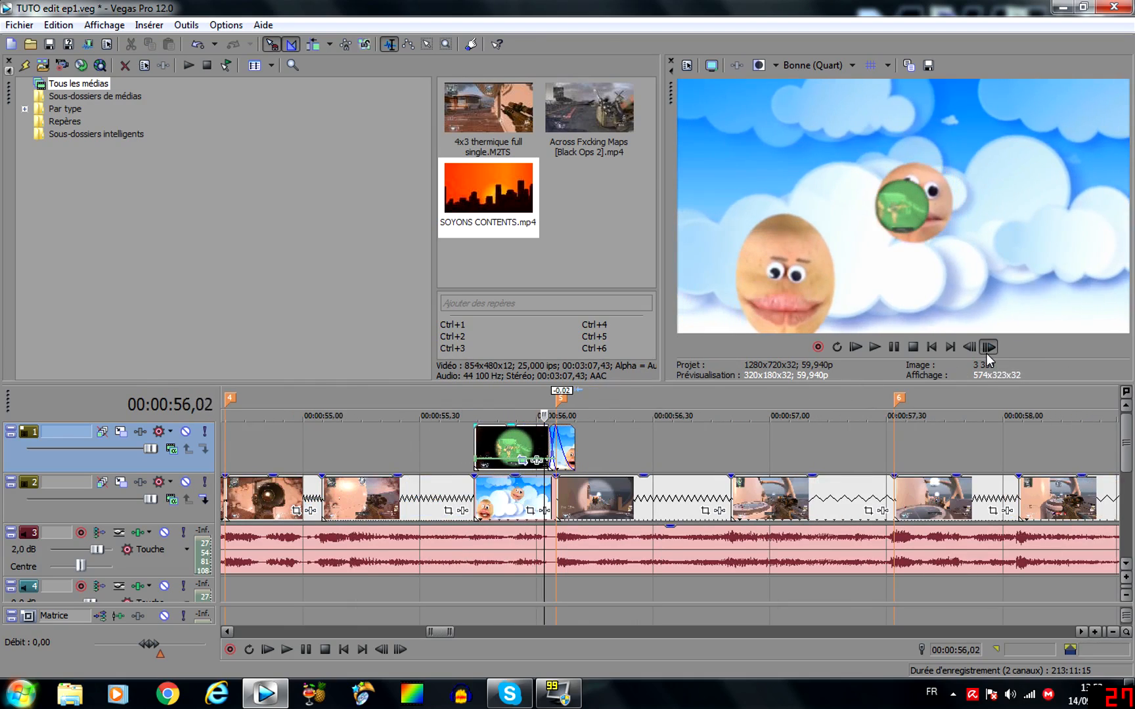
left_click(987, 347)
left_click(987, 347)
left_click(987, 346)
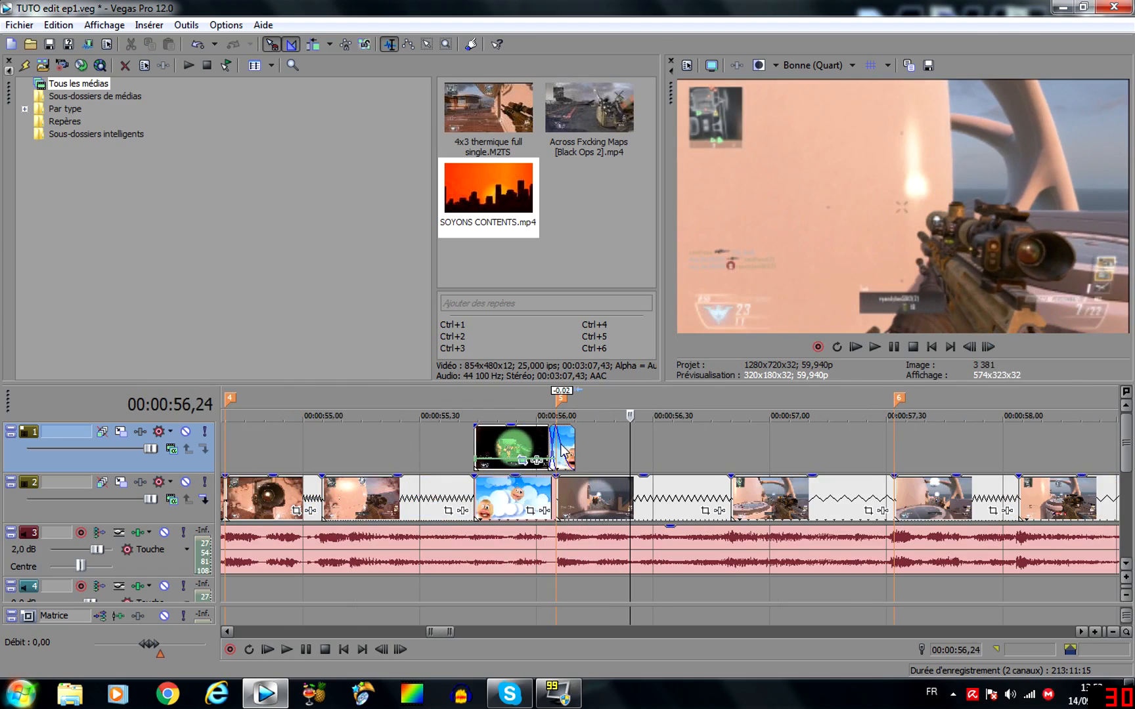
Extend the end of the fading cartoon piece by 0.02 and check the transition from before the scope shot
left_click_drag(571, 444, 570, 454)
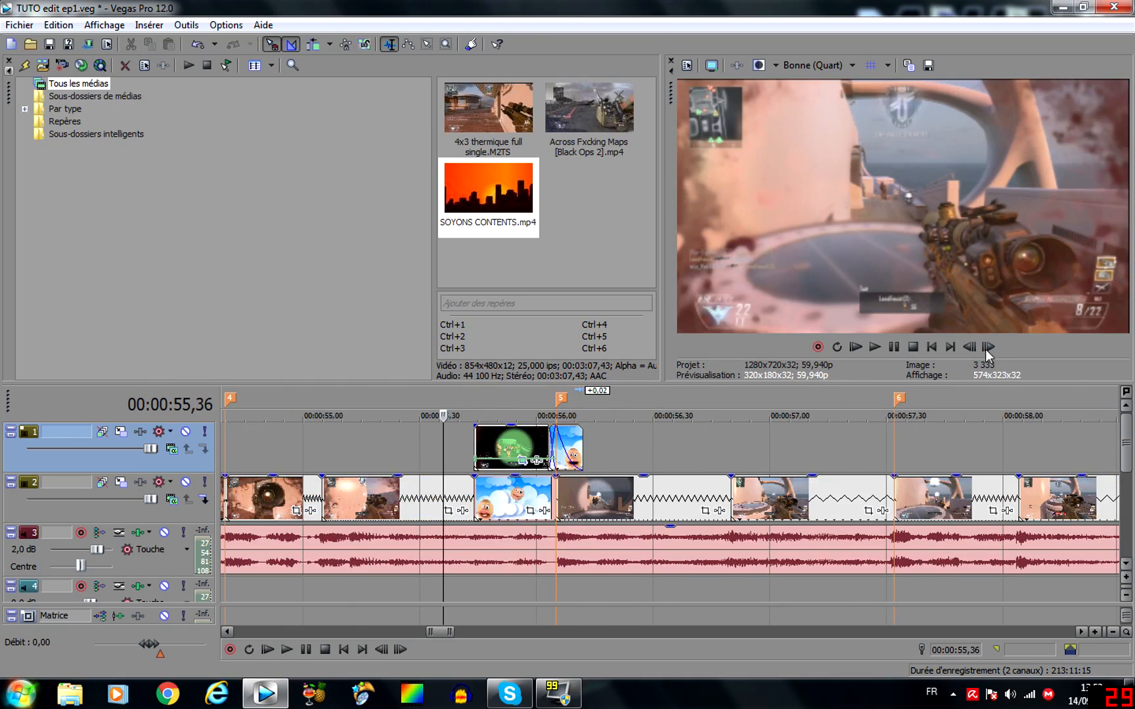
left_click_drag(992, 349, 992, 349)
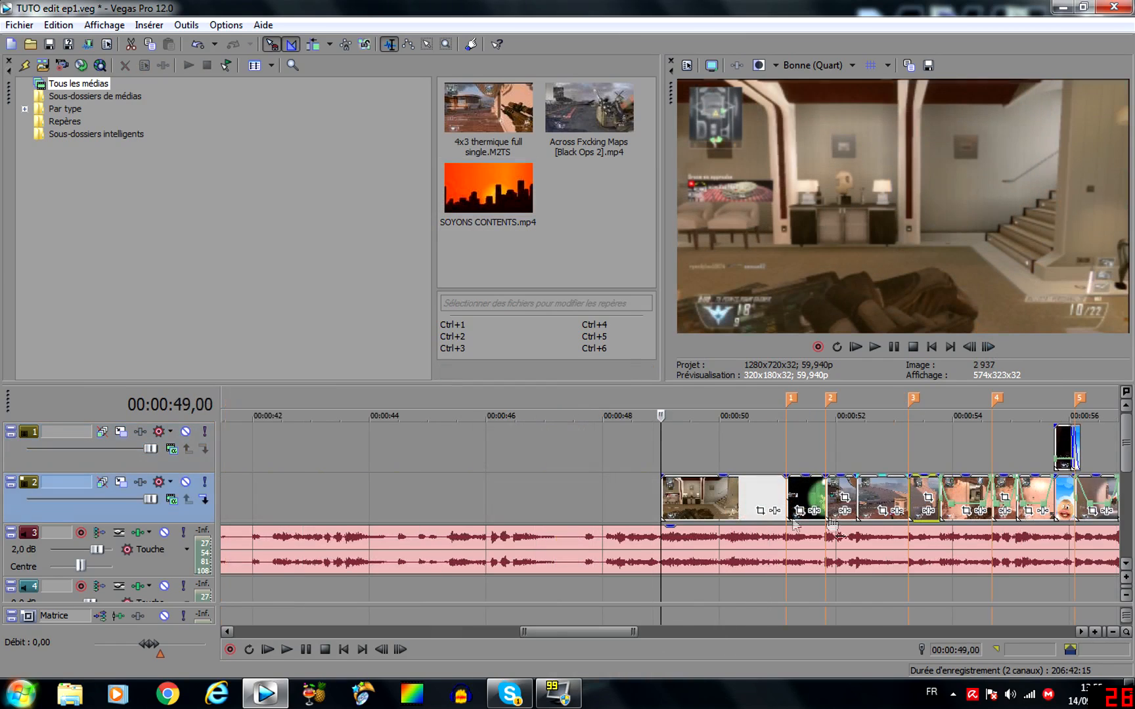
scroll(617, 569, "down", 5)
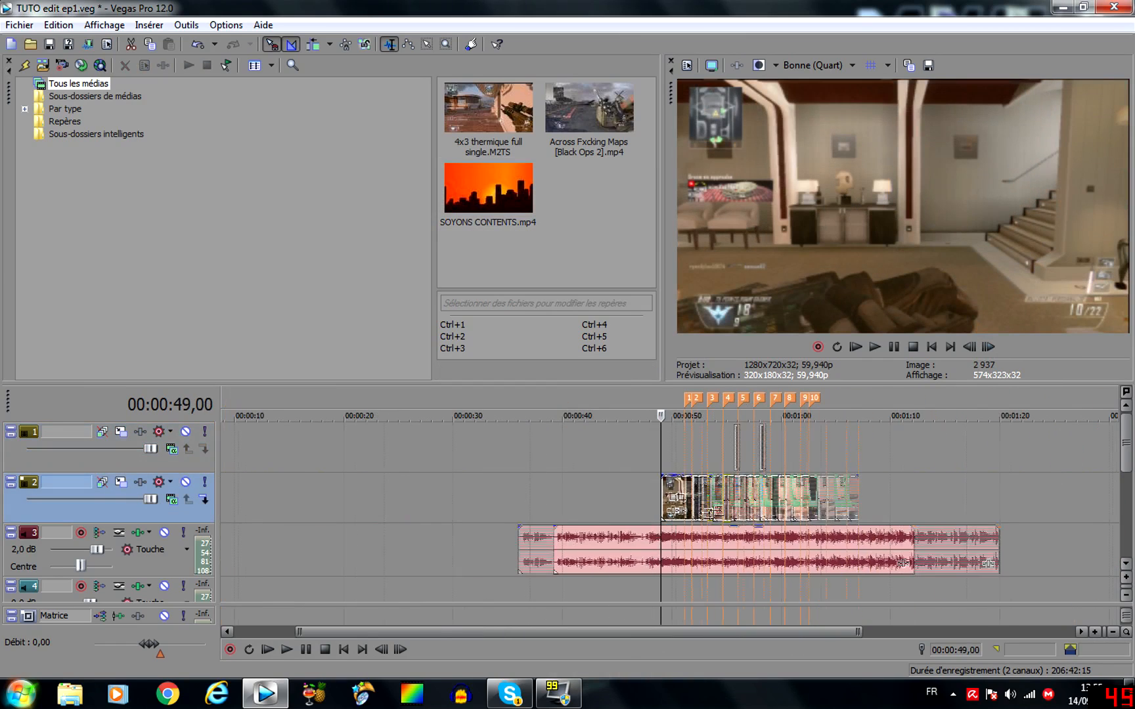
left_click(850, 453)
scroll(731, 484, "up", 5)
scroll(730, 485, "down", 5)
left_click(483, 457)
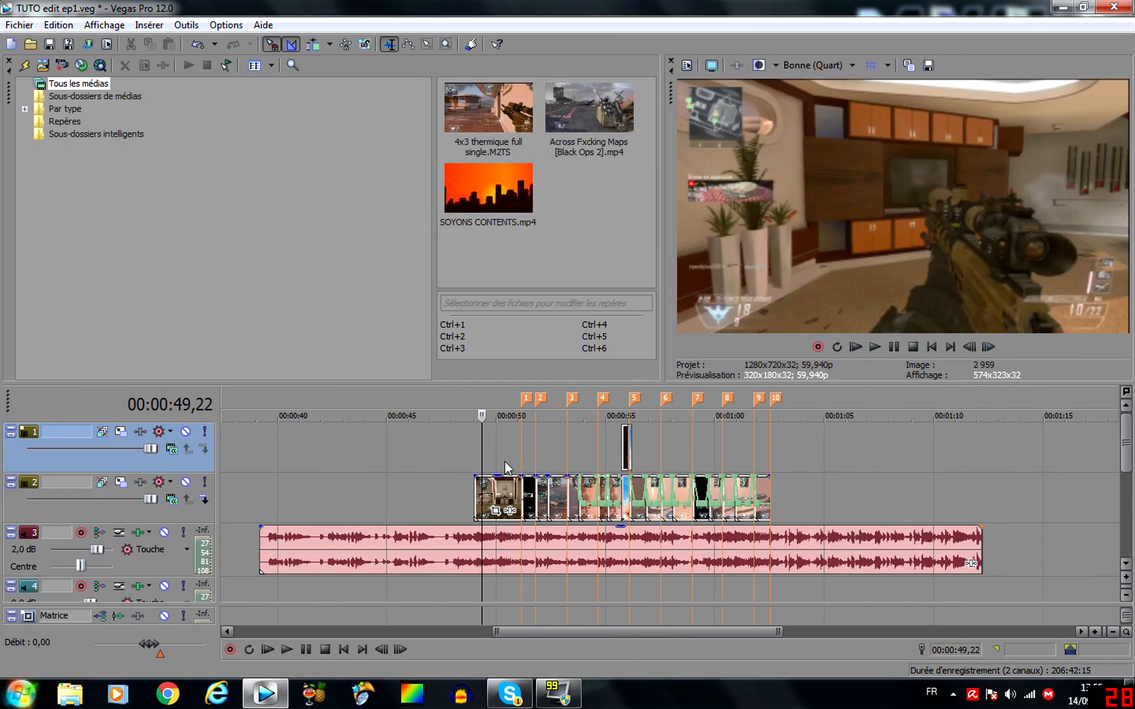
Add a velocity envelope to the opening gameplay segment that ends at marker 1
scroll(504, 489, "up", 7)
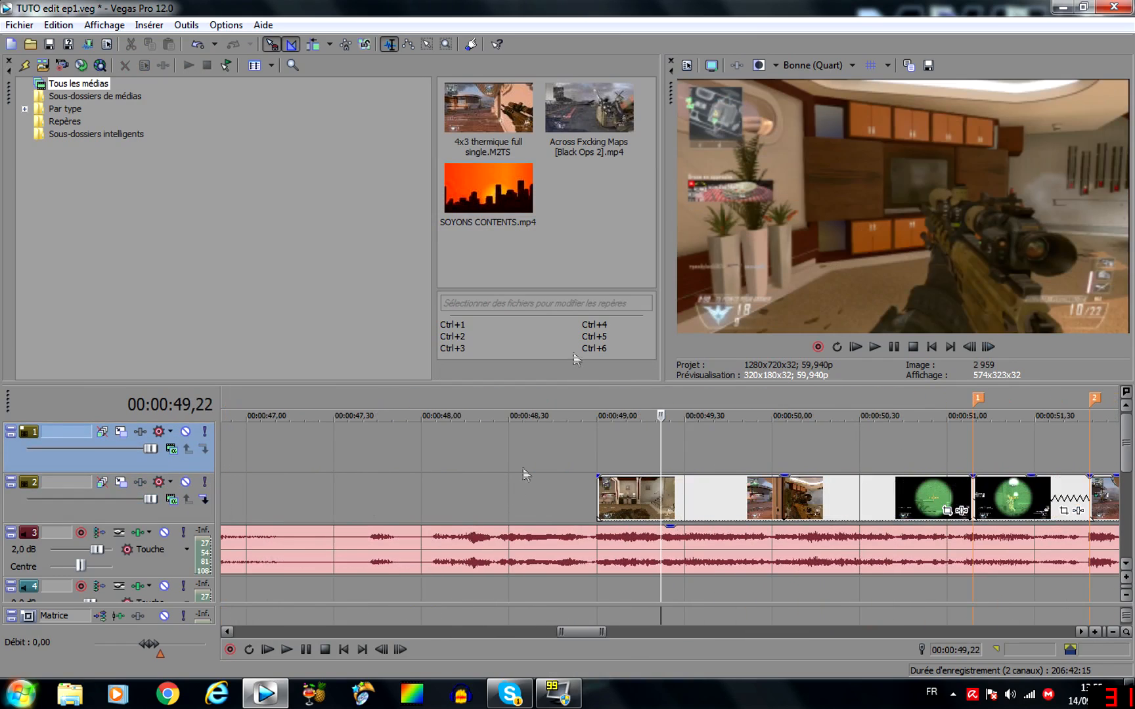
scroll(735, 440, "down", 2)
left_click(812, 498)
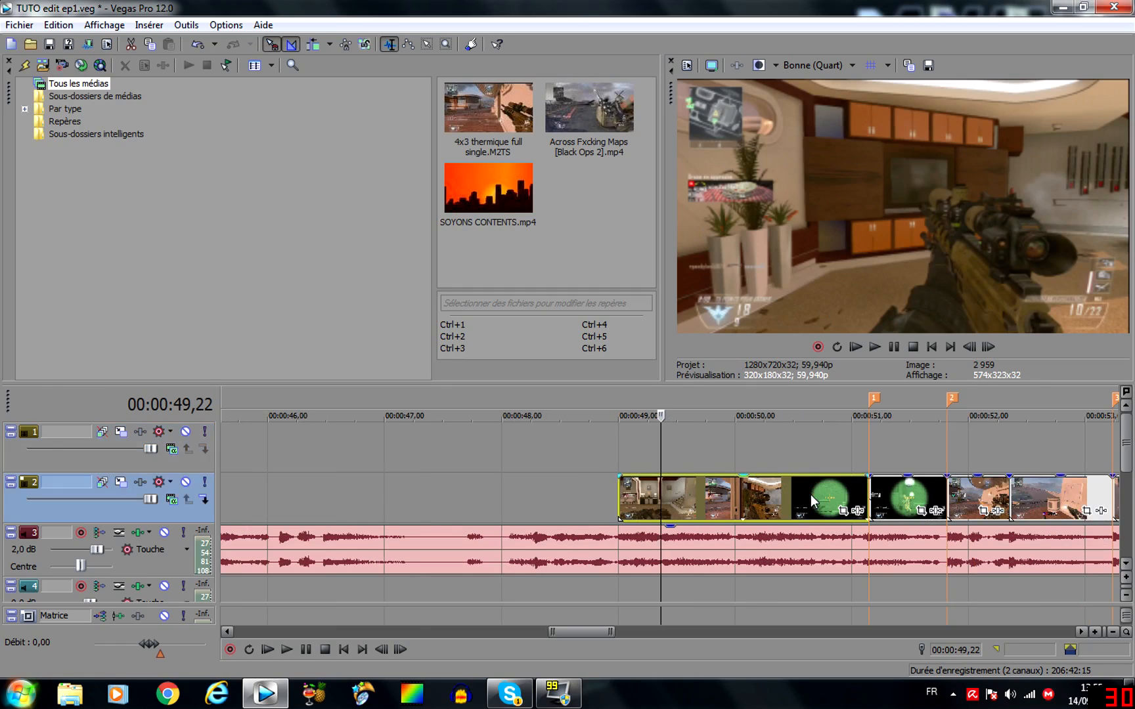
right_click(813, 498)
mouse_move(842, 529)
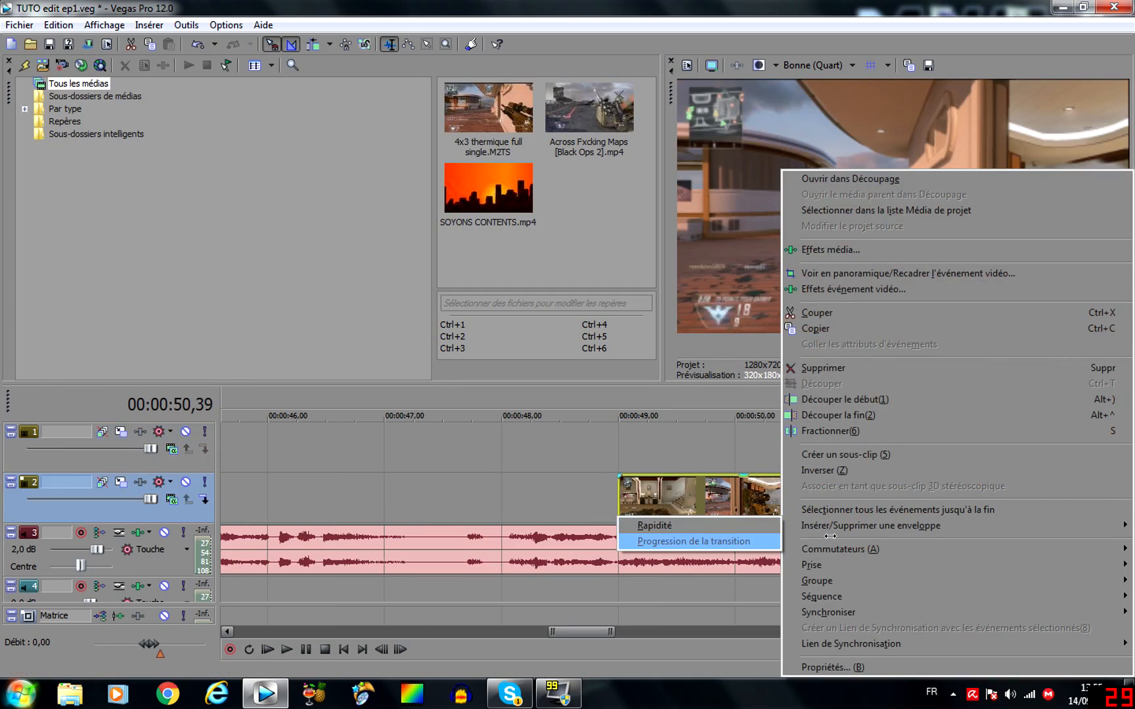
left_click(727, 530)
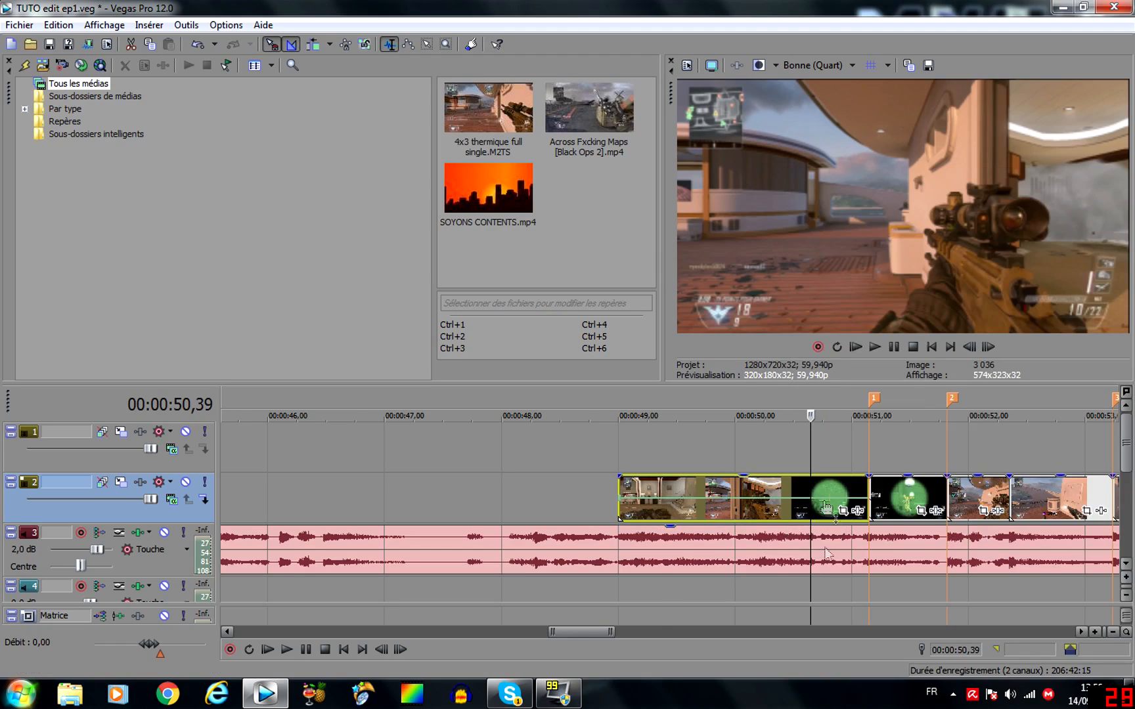
scroll(834, 588, "up", 5)
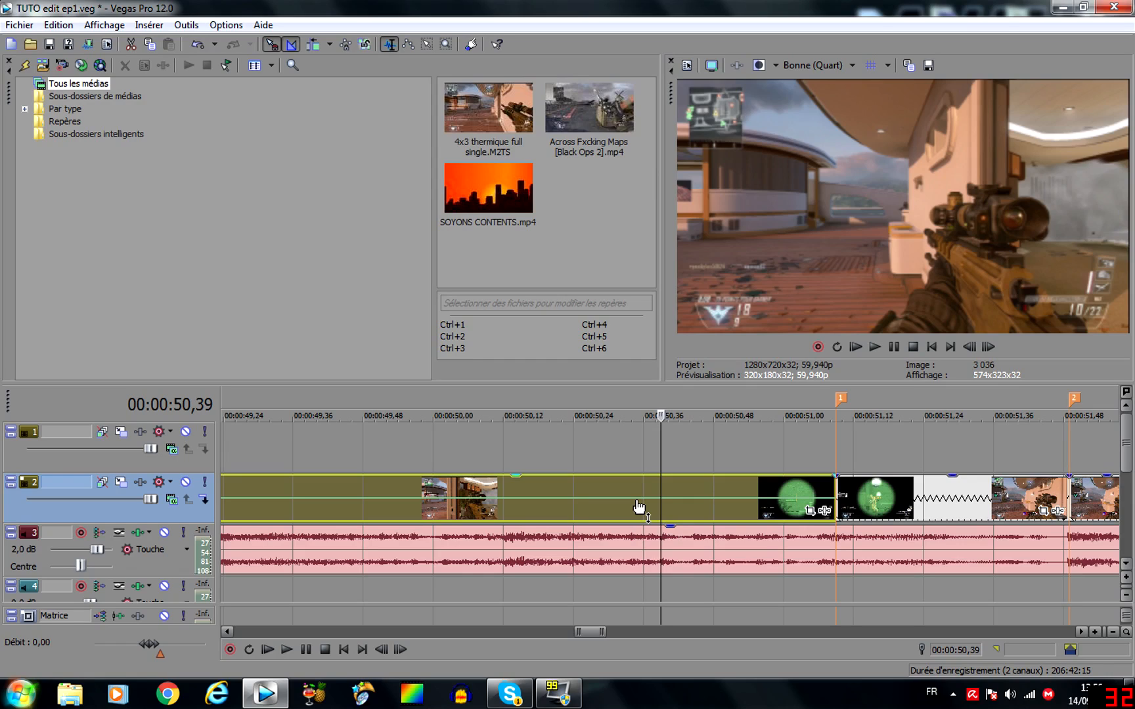
scroll(638, 508, "down", 3)
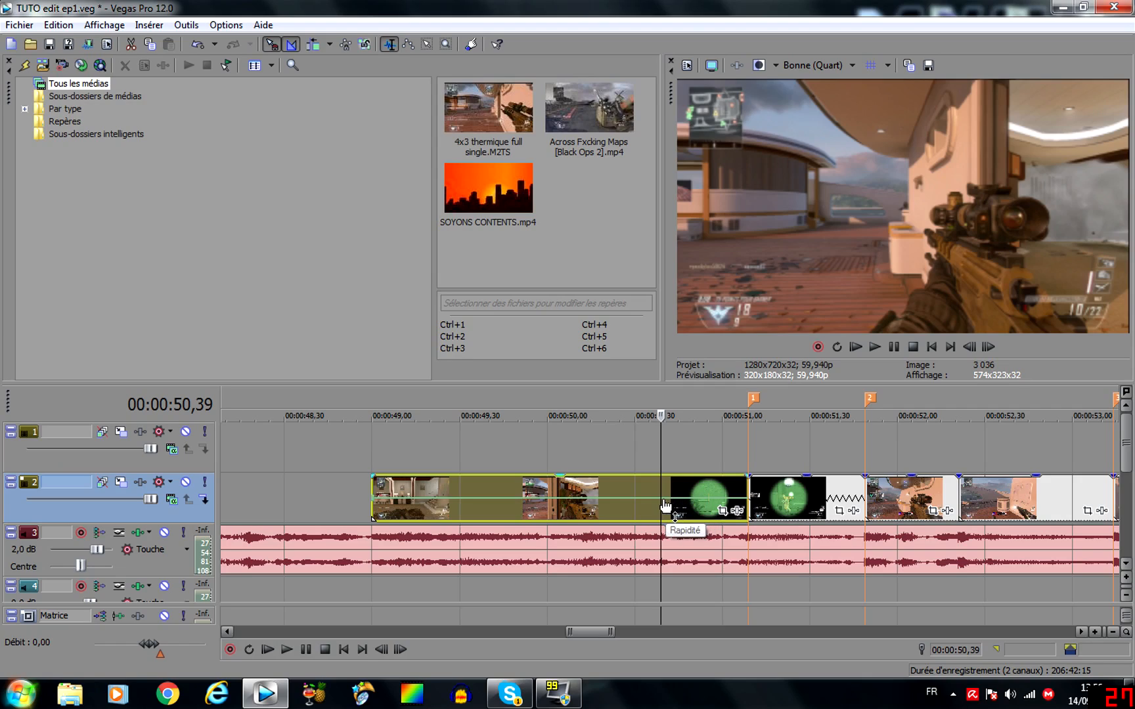
Add a velocity point at 00:00:50,40 in the opening segment, set to 50 %, with the envelope raised to maximum at marker 1
left_click(664, 504)
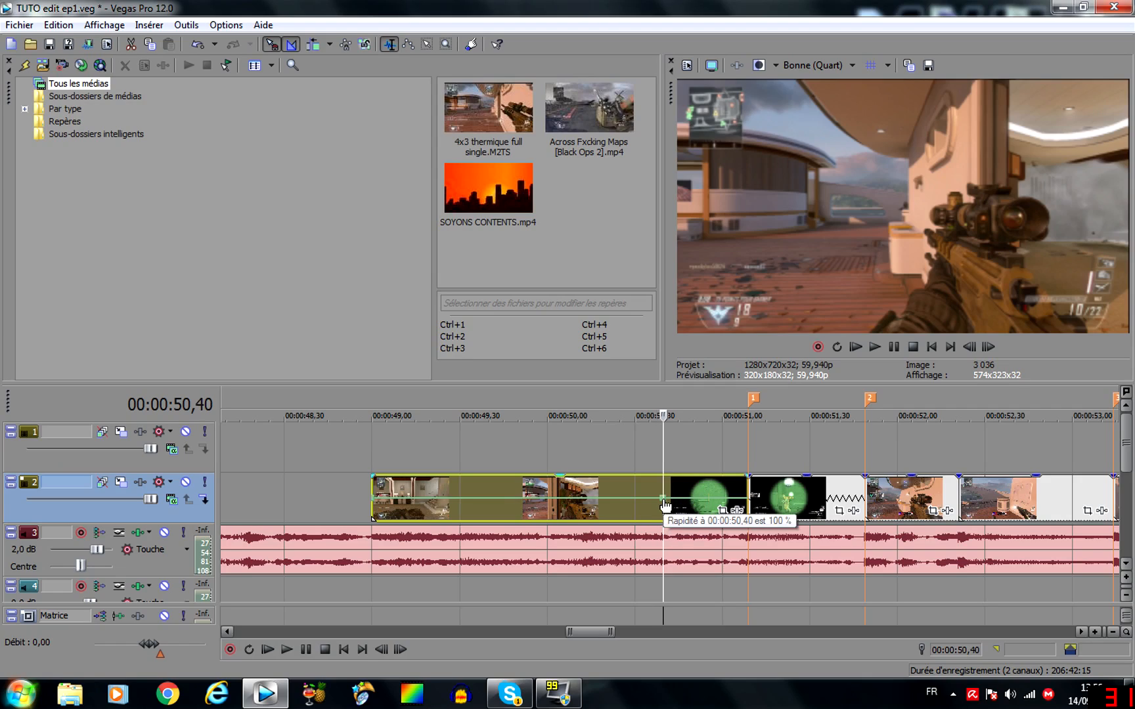
mouse_move(664, 503)
left_mouse_down()
mouse_move(814, 464)
mouse_move(664, 486)
left_mouse_up()
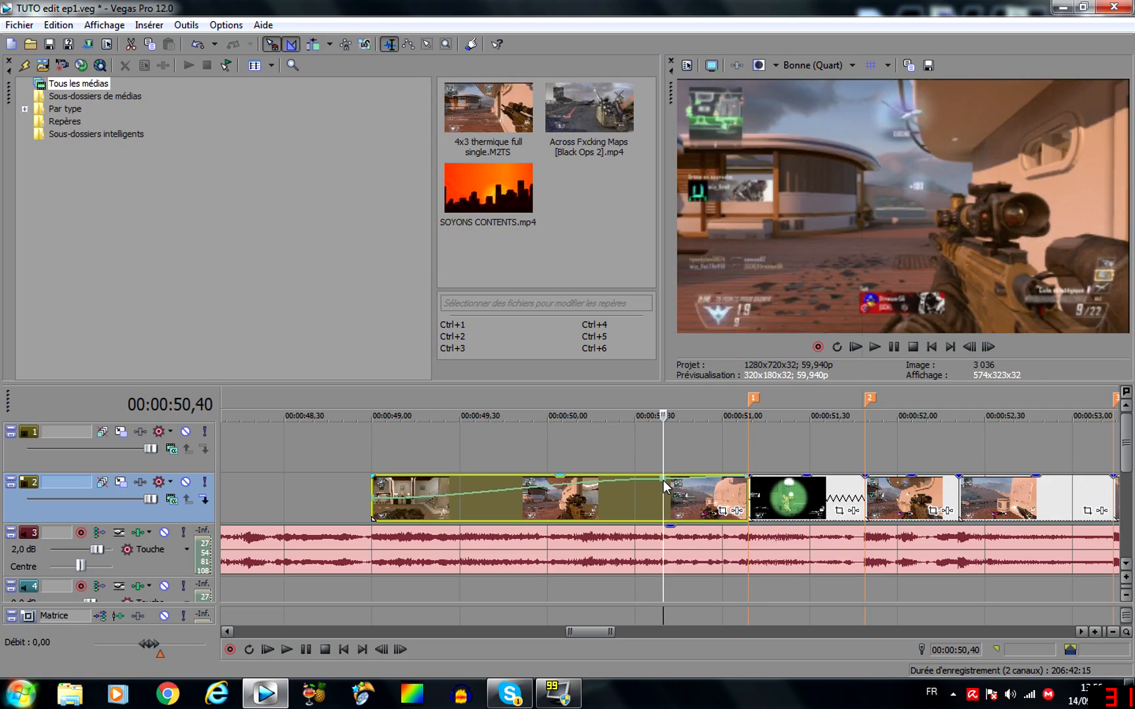
right_click(662, 479)
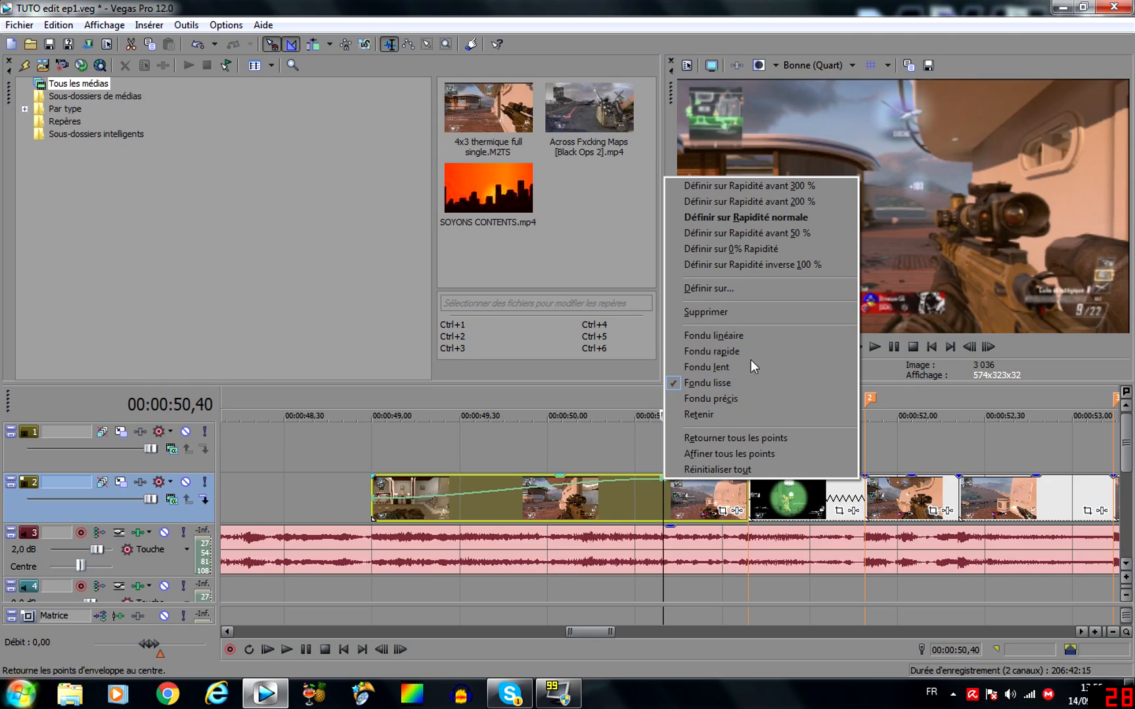
left_click(786, 235)
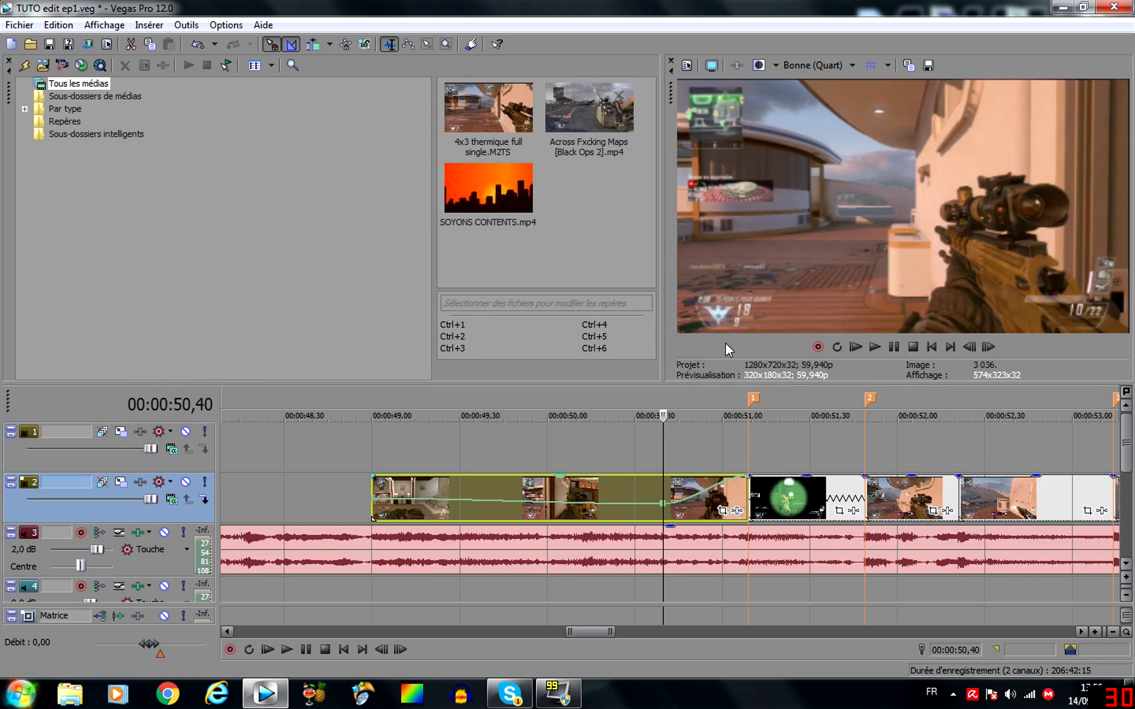
Add a second velocity point at 00:00:49,25 in the opening segment, set to 50 %, with the segment's start raised to maximum
scroll(525, 440, "down", 2)
left_click(521, 509)
left_click_drag(468, 499, 399, 411)
double_click(515, 480)
right_click(515, 479)
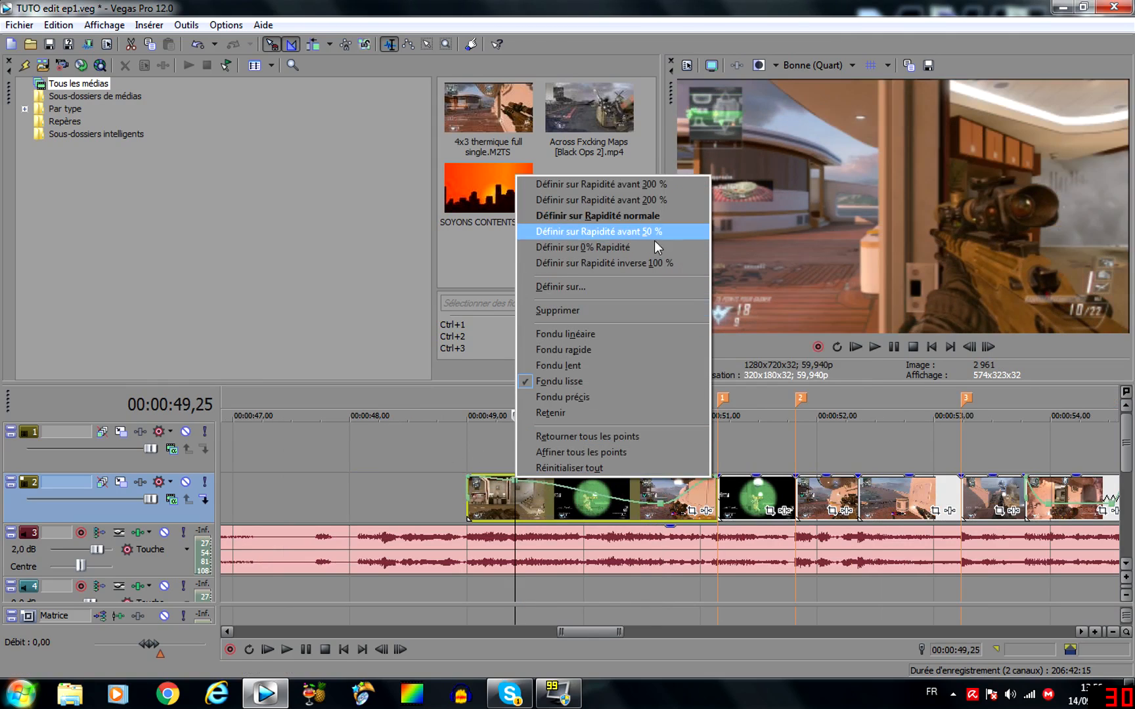
left_click(657, 231)
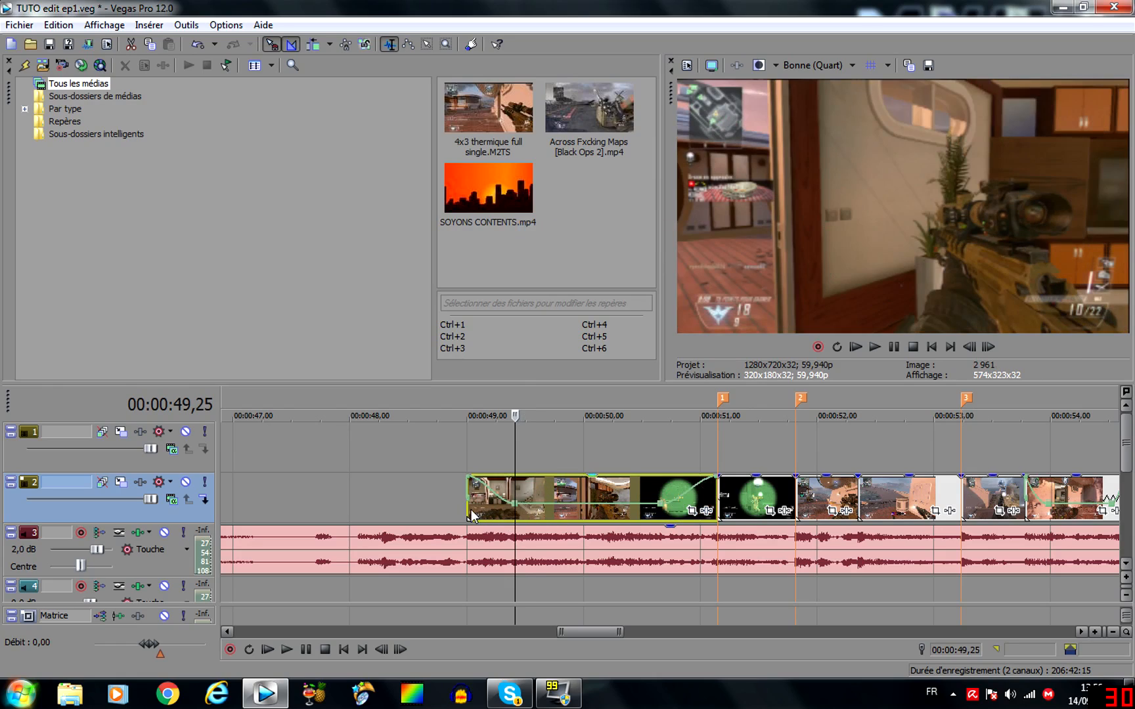
Step through the opening segment frame by frame from its start to just past marker 1 to check the speed changes
left_click(472, 515)
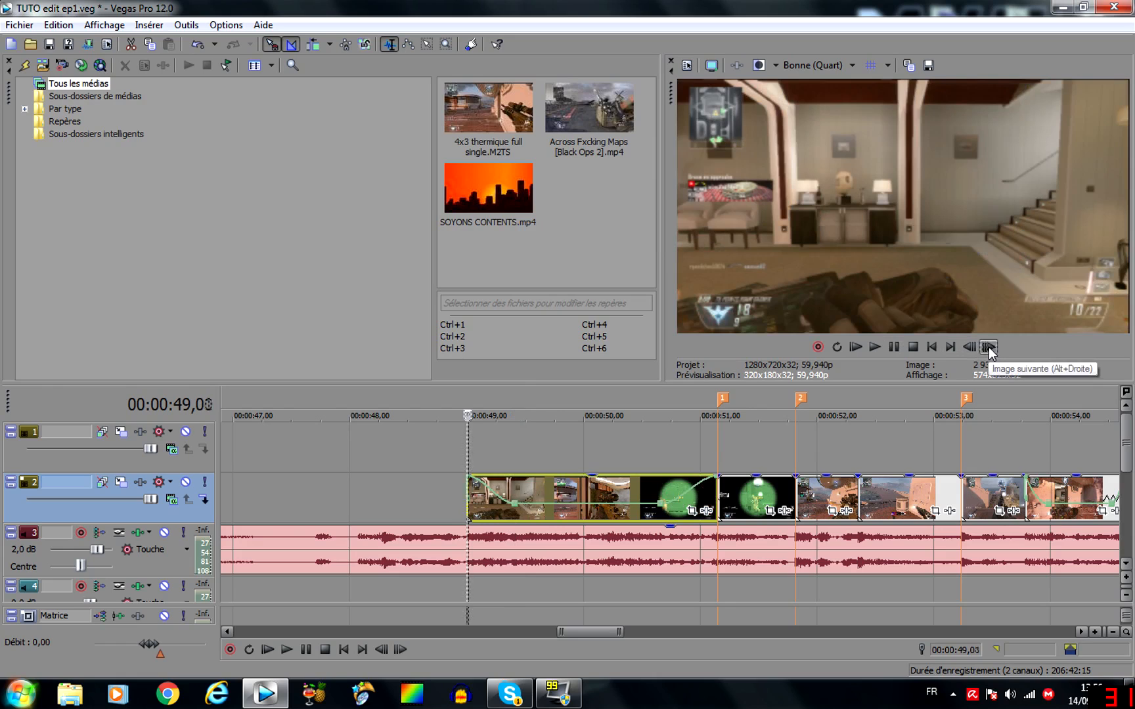
left_click(991, 354)
left_click(991, 354)
left_click(991, 353)
left_click(991, 353)
left_click(991, 353)
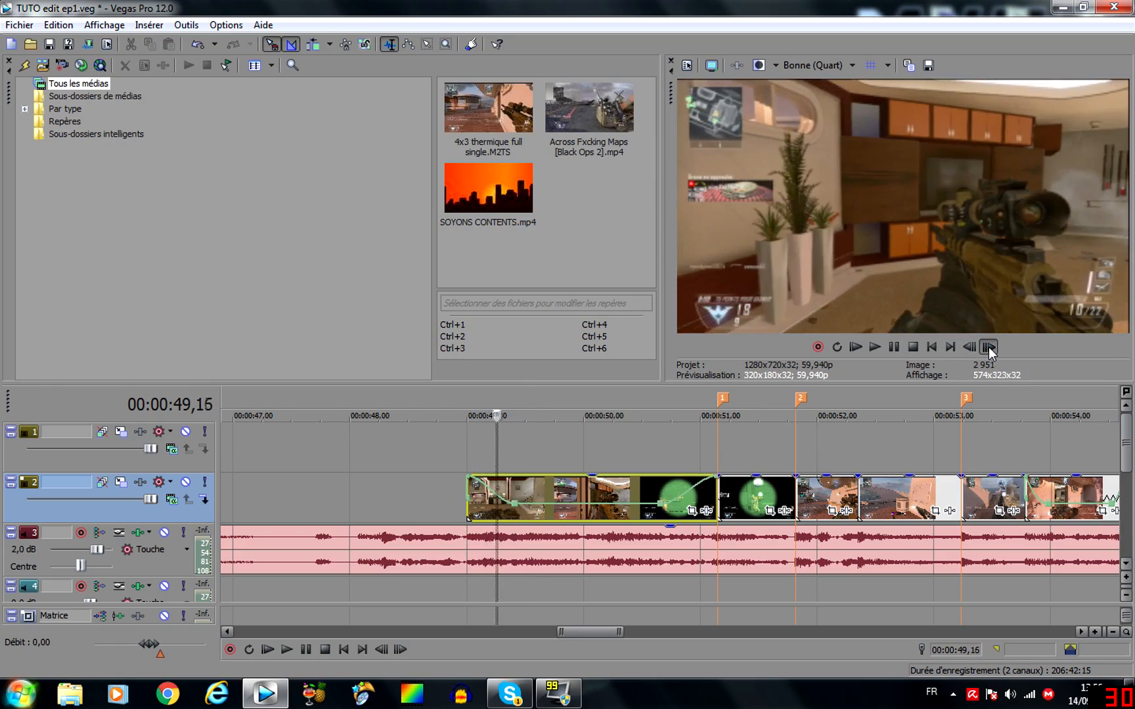
left_click(989, 347)
left_click(988, 346)
left_click(988, 346)
left_click(989, 347)
left_click_drag(989, 347, 989, 346)
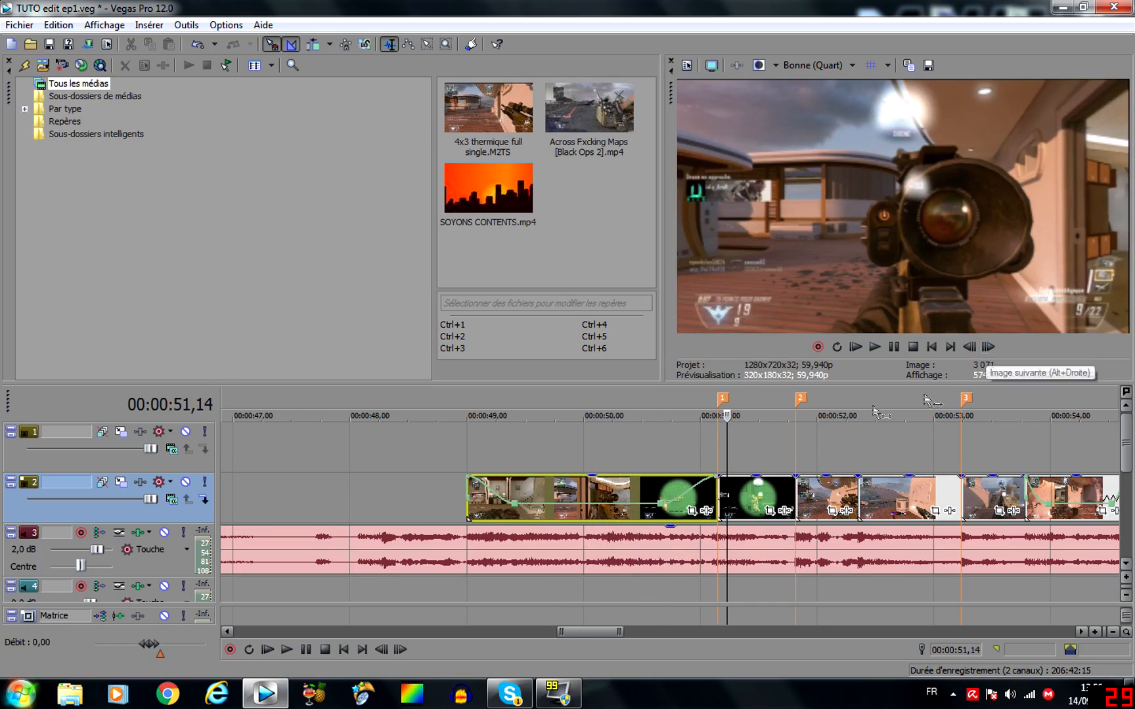
Add a velocity envelope between markers 1 and 2 with high ends and 50 % points at 00:00:51,18 and 00:00:51,39
scroll(728, 468, "up", 5)
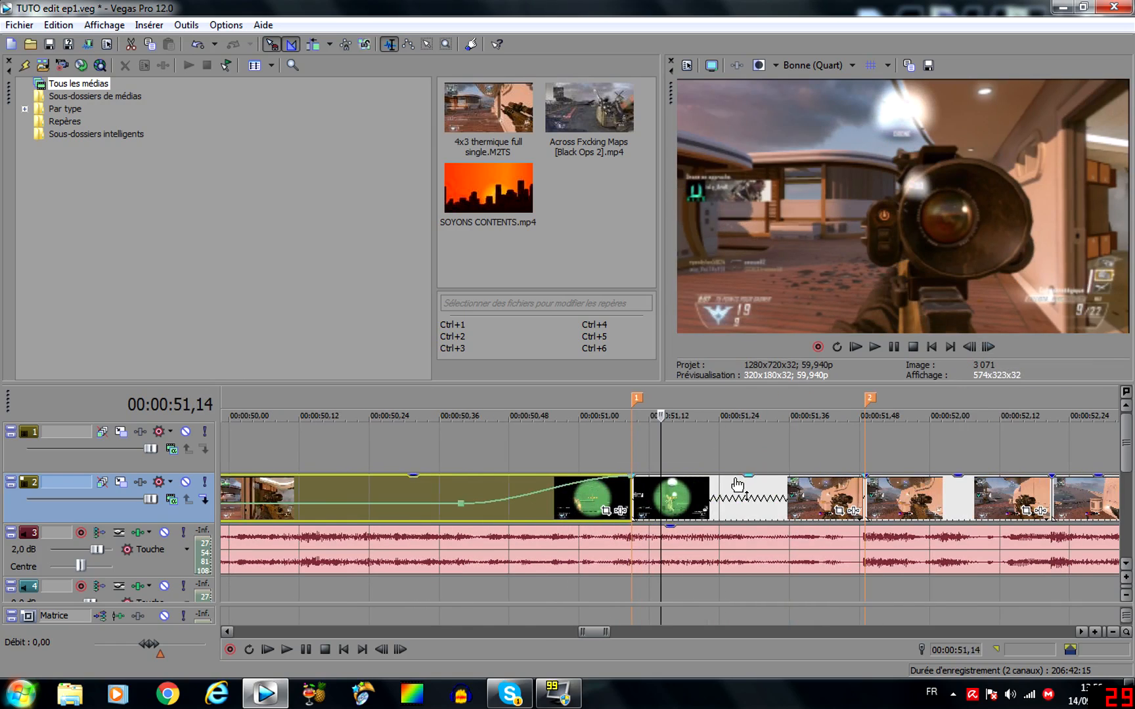
right_click(780, 501)
mouse_move(871, 529)
left_click(759, 525)
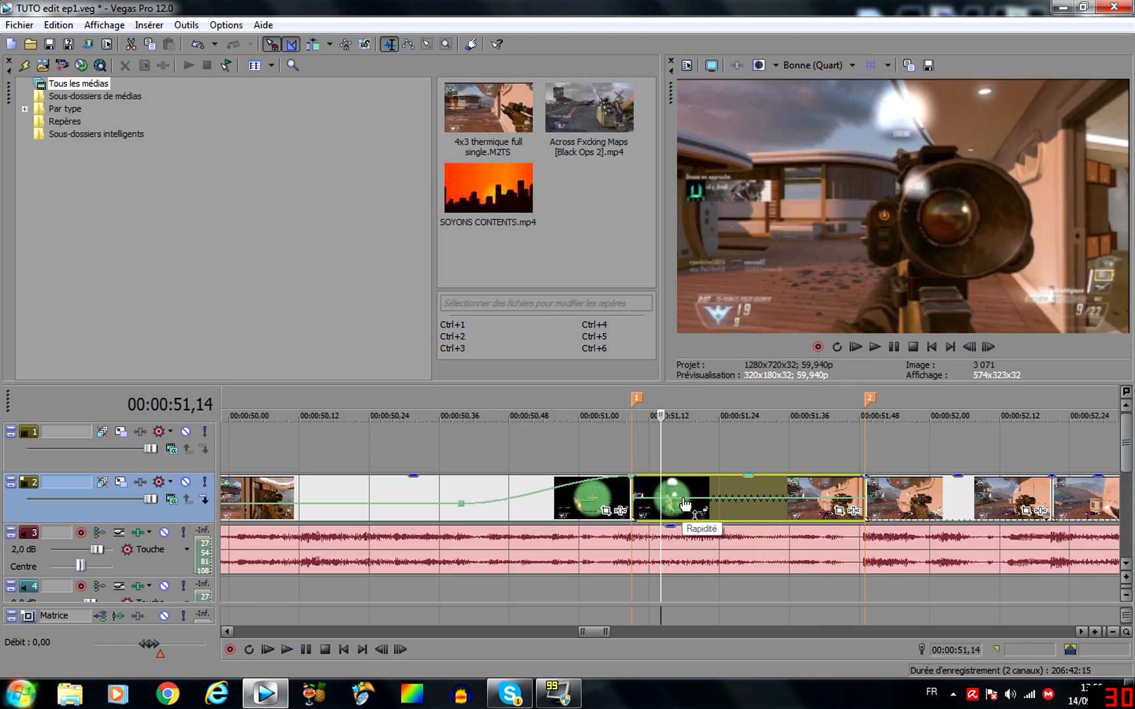
left_click(683, 502)
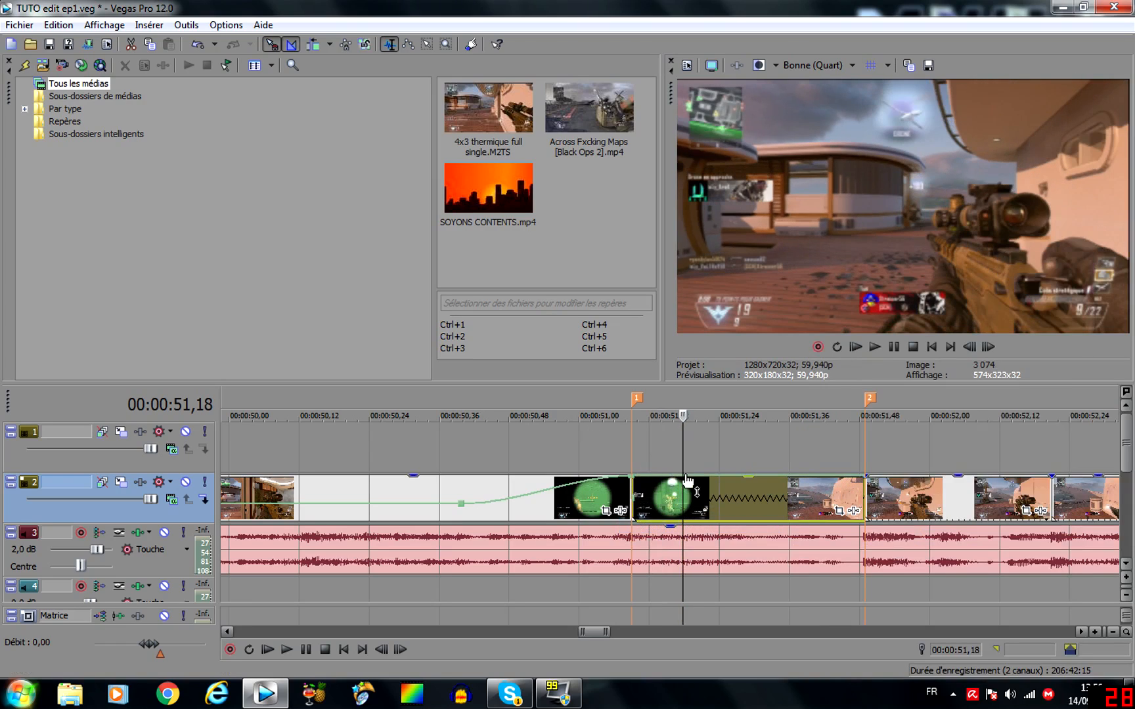
right_click(683, 473)
left_click(785, 227)
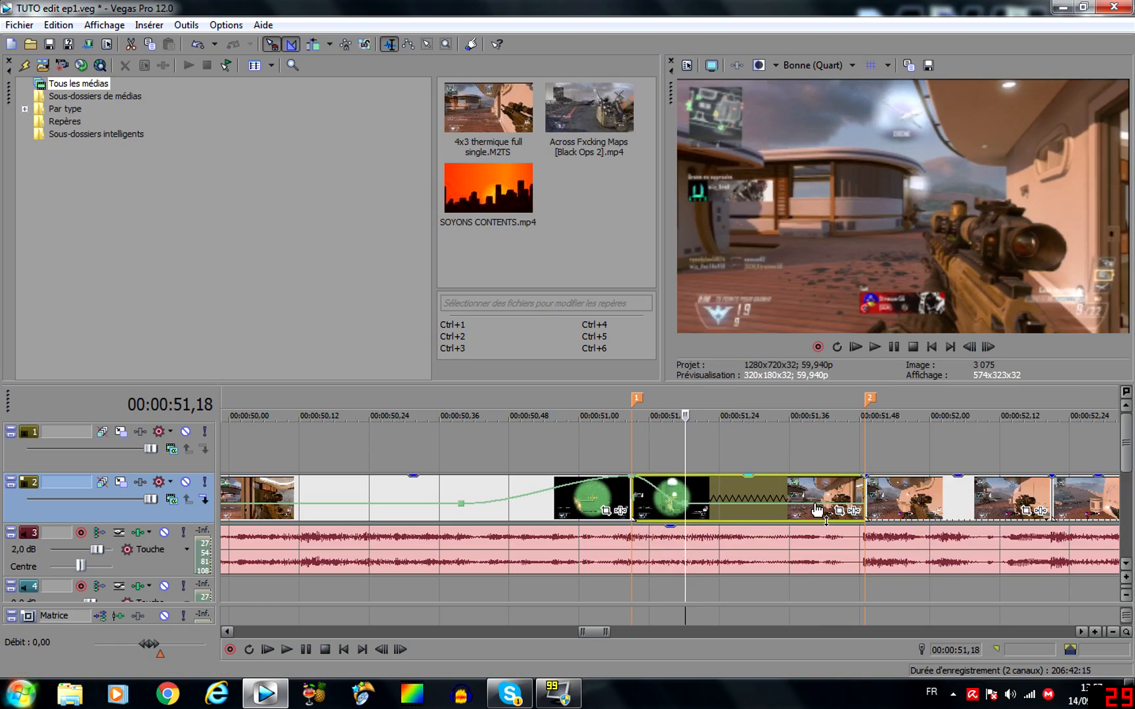
left_click(813, 490)
scroll(781, 439, "up", 3)
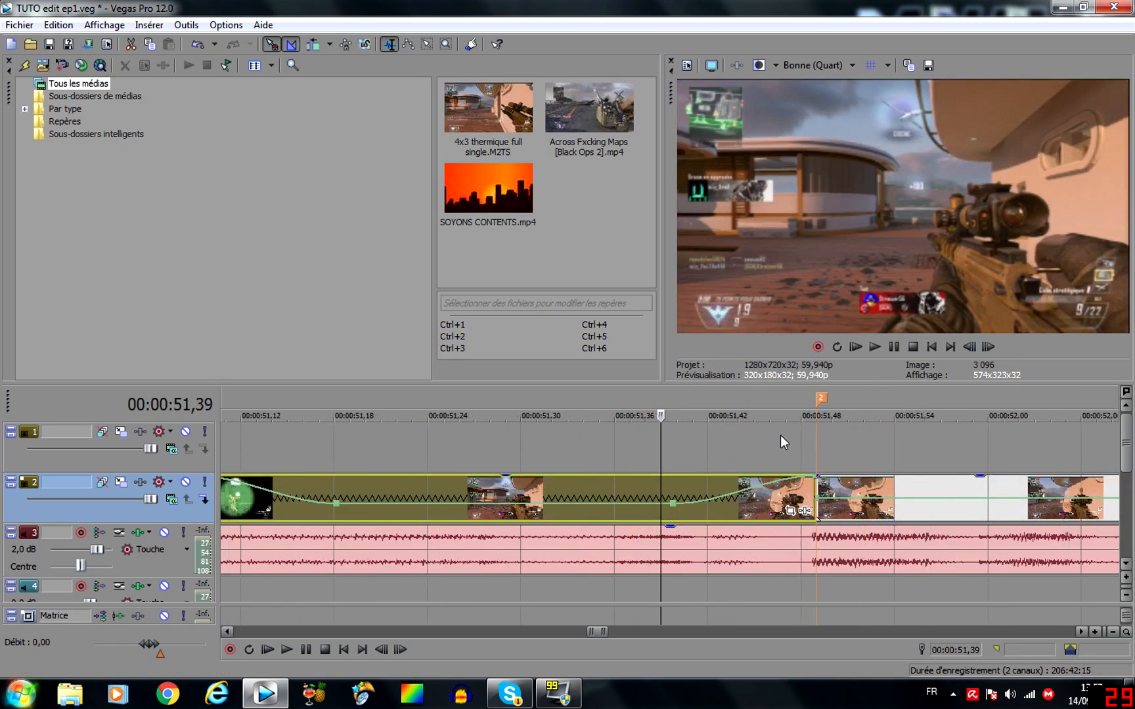
Examine the acceleration into marker 2 frame by frame from 00:00:51,39 to 00:00:51,48
left_click(988, 346)
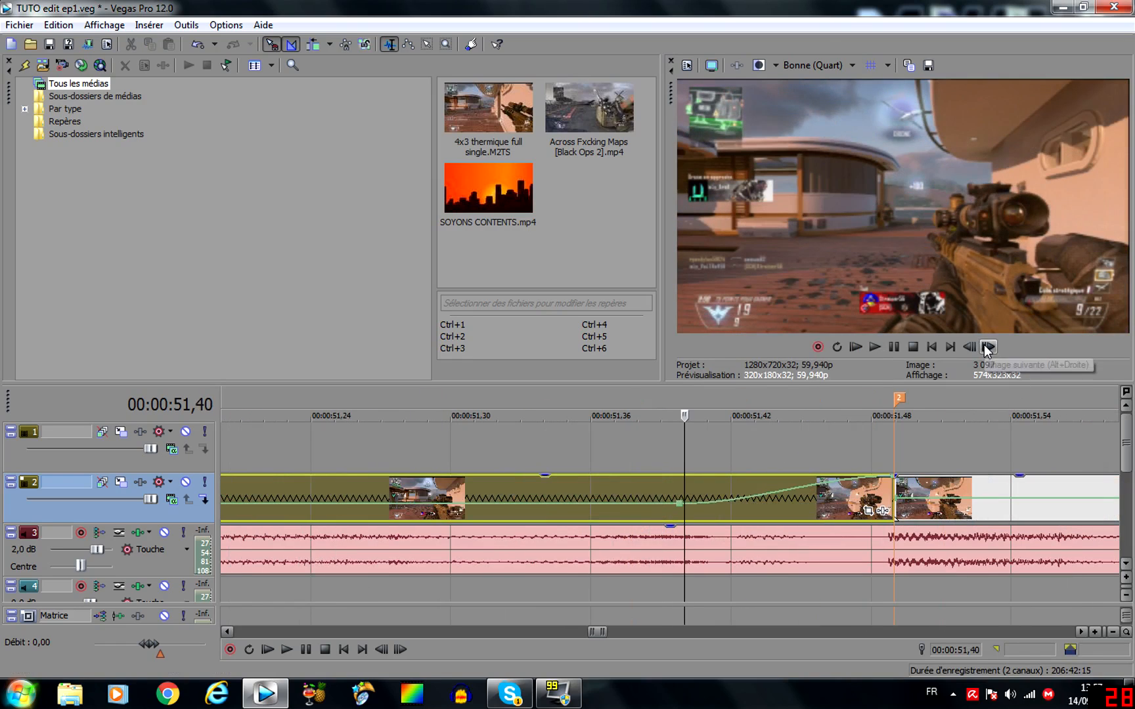
left_click(988, 346)
left_click(988, 346)
left_click(988, 346)
left_click(988, 346)
left_click(988, 346)
left_click(988, 346)
left_click(988, 347)
left_click(987, 346)
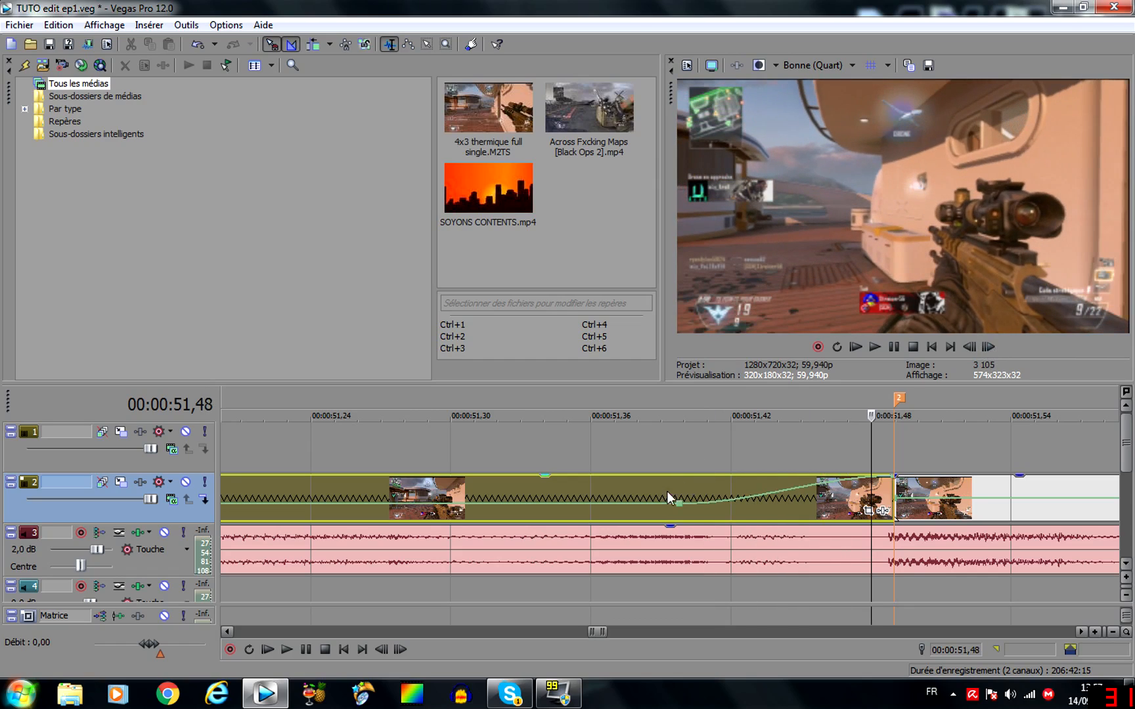
Apply a slow fade (Fondu lent) to the velocity curves around the 00:00:51,39 point, including the rise into marker 2
right_click(676, 506)
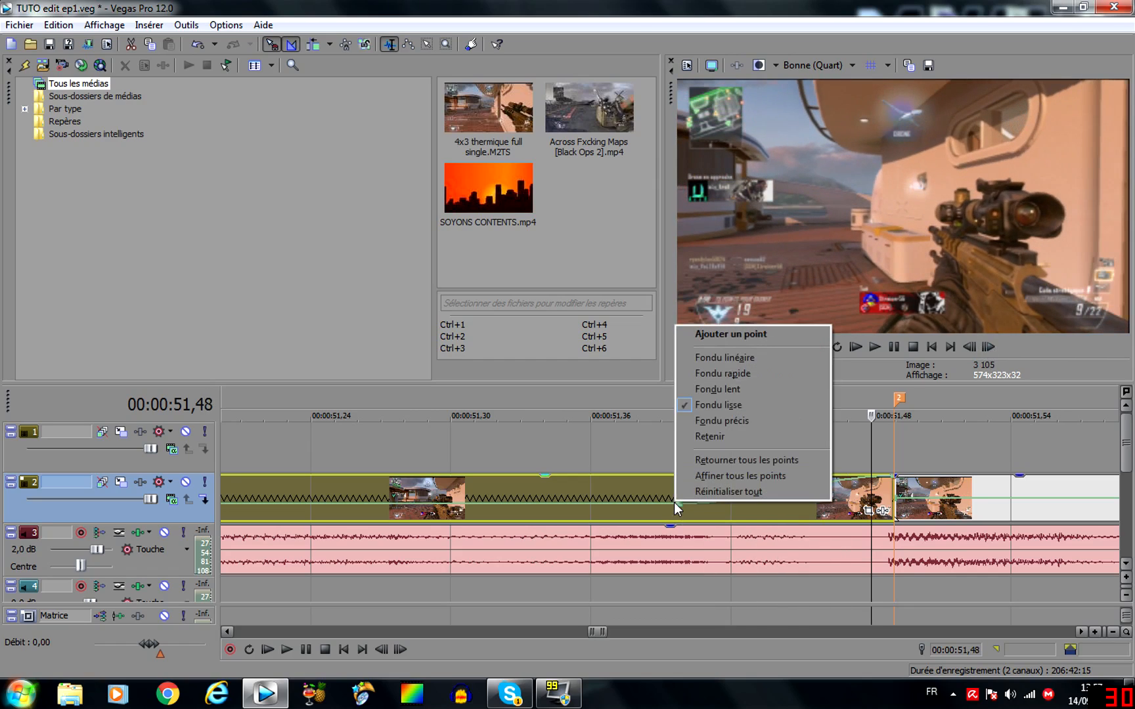
left_click(761, 391)
scroll(755, 456, "up", 4)
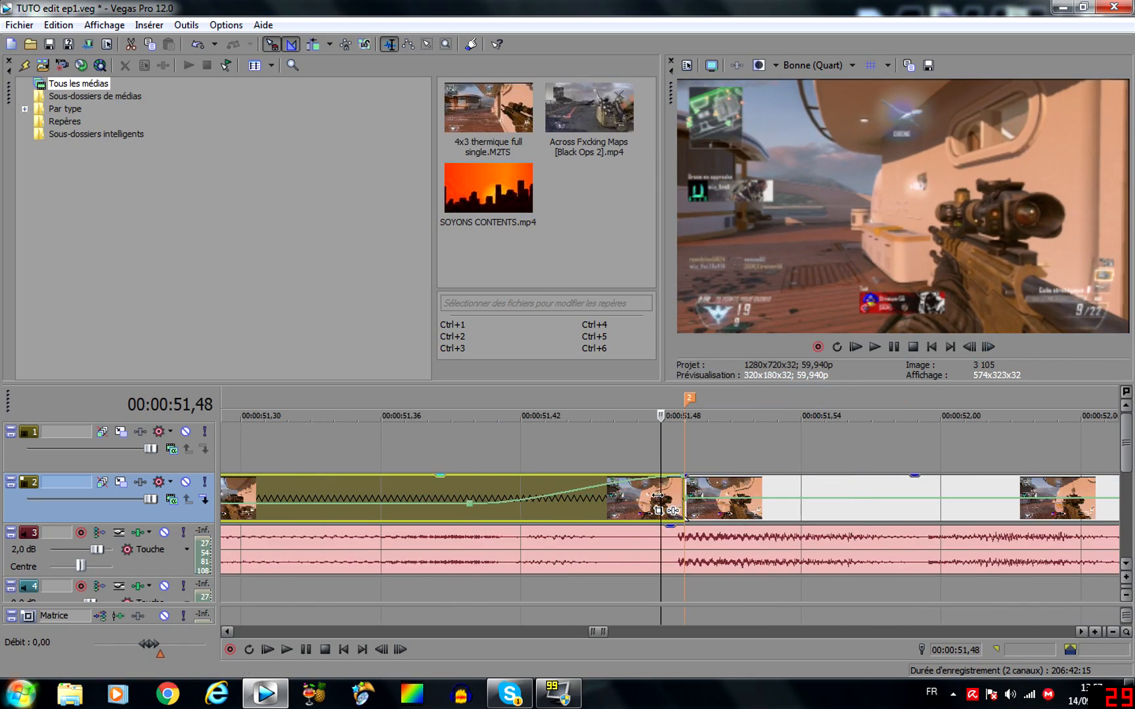
scroll(351, 519, "down", 3)
right_click(470, 504)
left_click(548, 392)
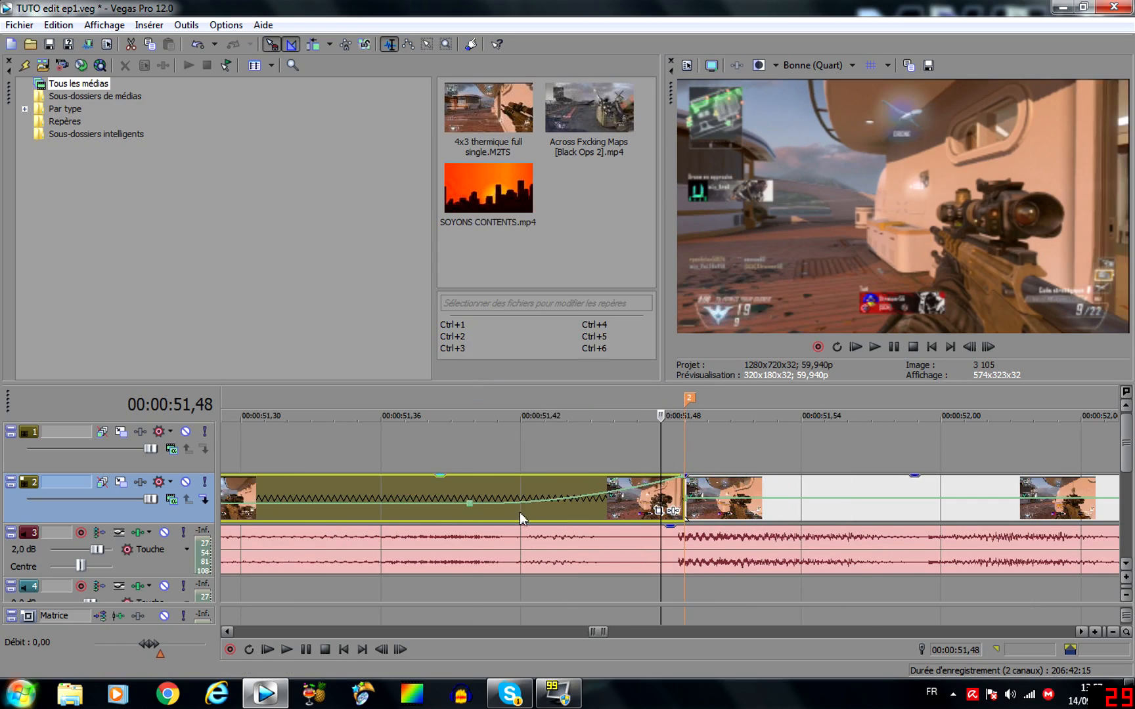
Replay the slow-fade acceleration frame by frame from 00:00:51,37 up to marker 2, and recheck its approach
scroll(551, 496, "down", 3)
left_click(533, 487)
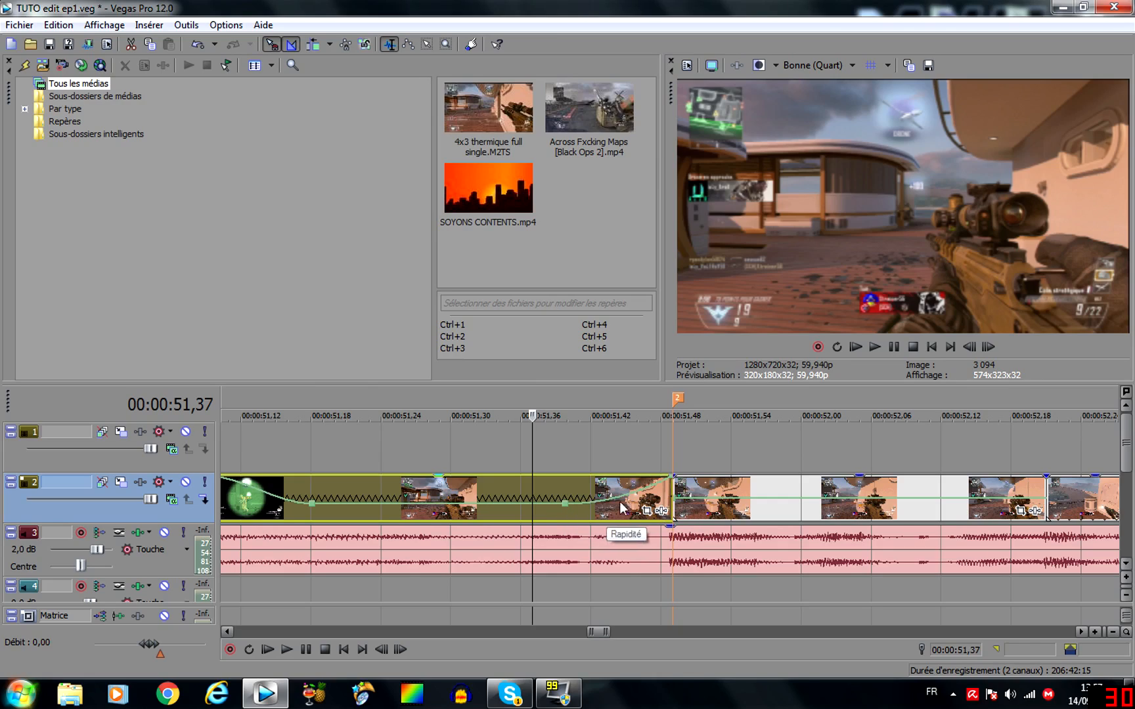
left_click(989, 354)
left_click(990, 354)
left_click(990, 354)
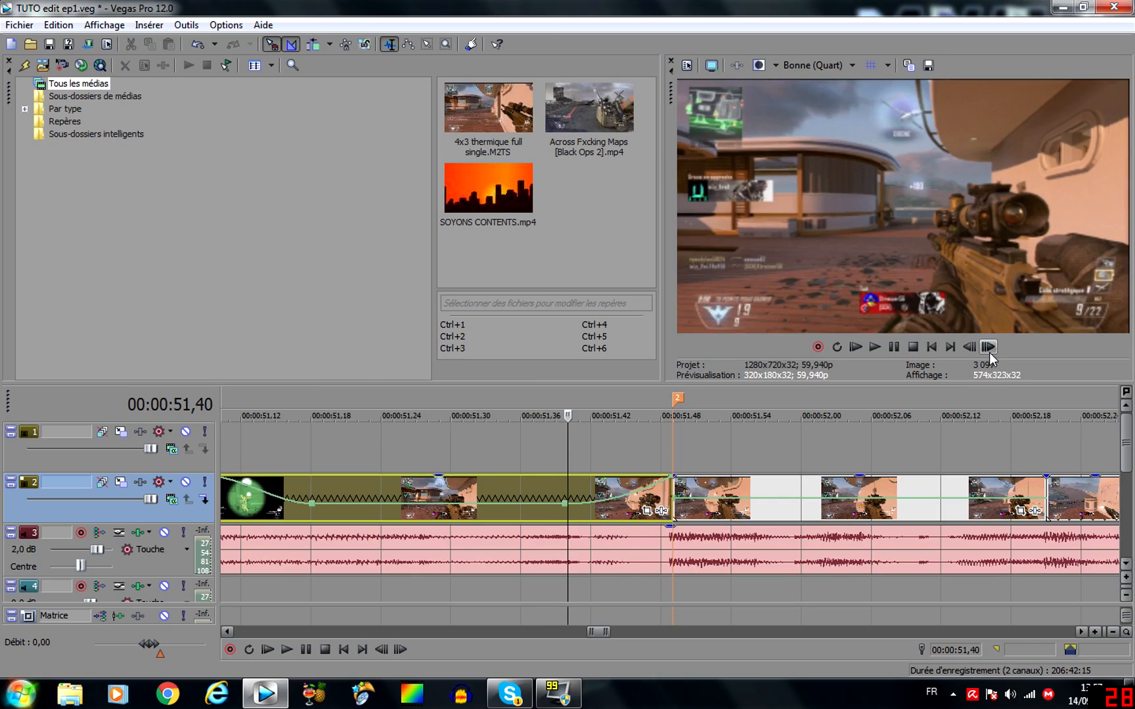
left_click(990, 354)
left_click(990, 353)
left_click(990, 353)
left_click(990, 353)
left_click(990, 353)
left_click(990, 353)
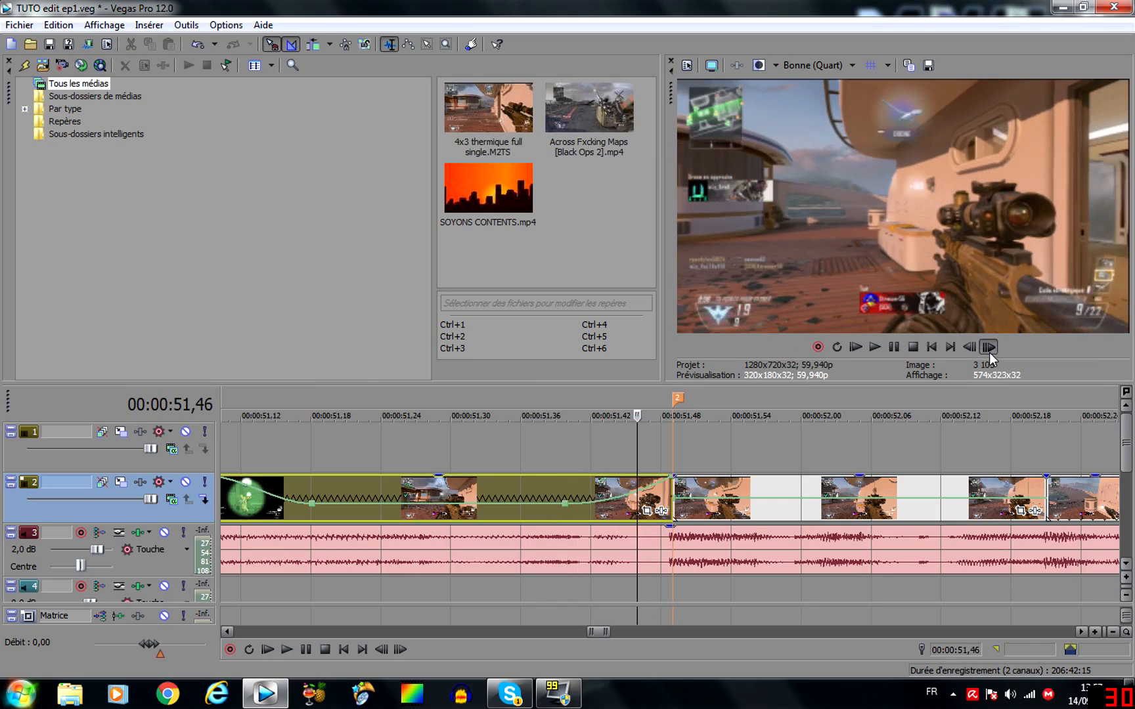
left_click(990, 353)
left_click(989, 354)
left_click(989, 353)
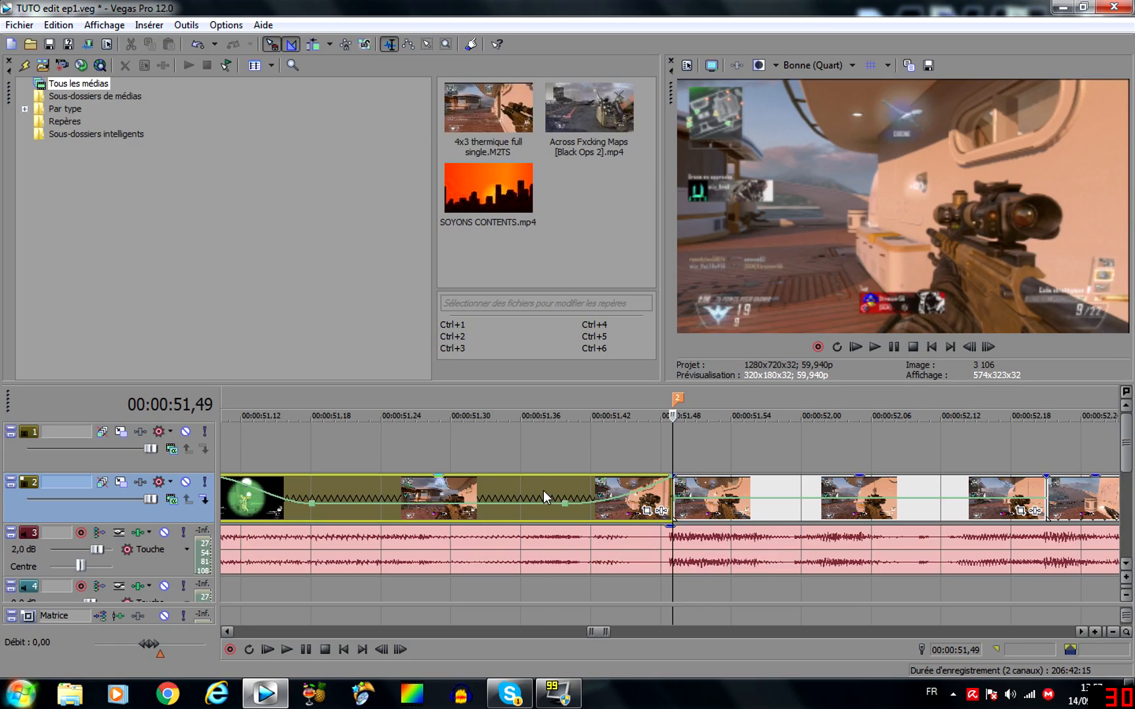
left_click(544, 545)
left_click(988, 348)
left_click(989, 353)
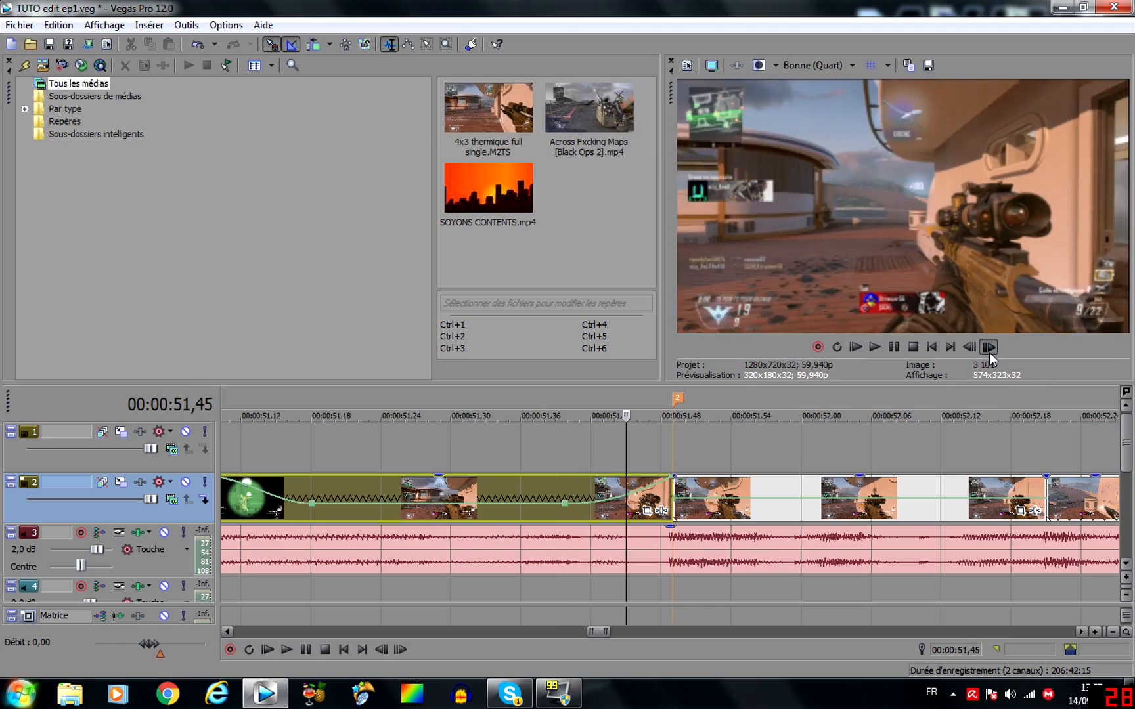
Add a 50 % velocity point at 00:00:51,57 after marker 2 and give the curve leading down to it a fast fade (Fondu rapide)
double_click(763, 499)
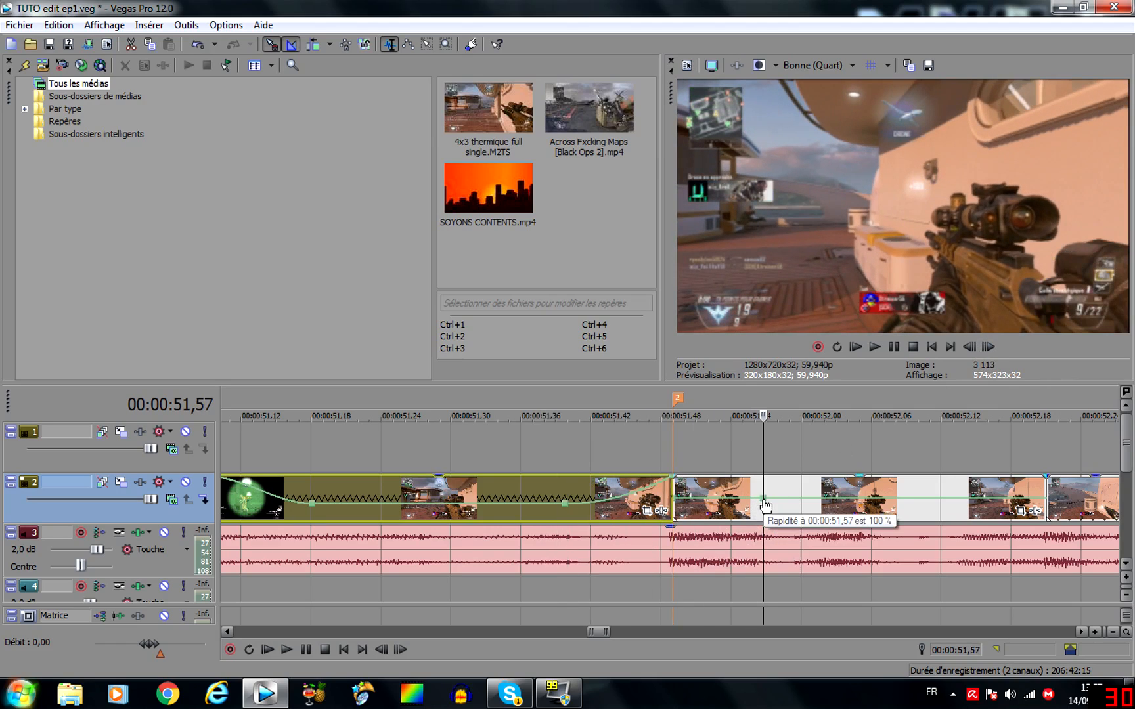
left_click_drag(765, 505, 763, 482)
right_click(765, 482)
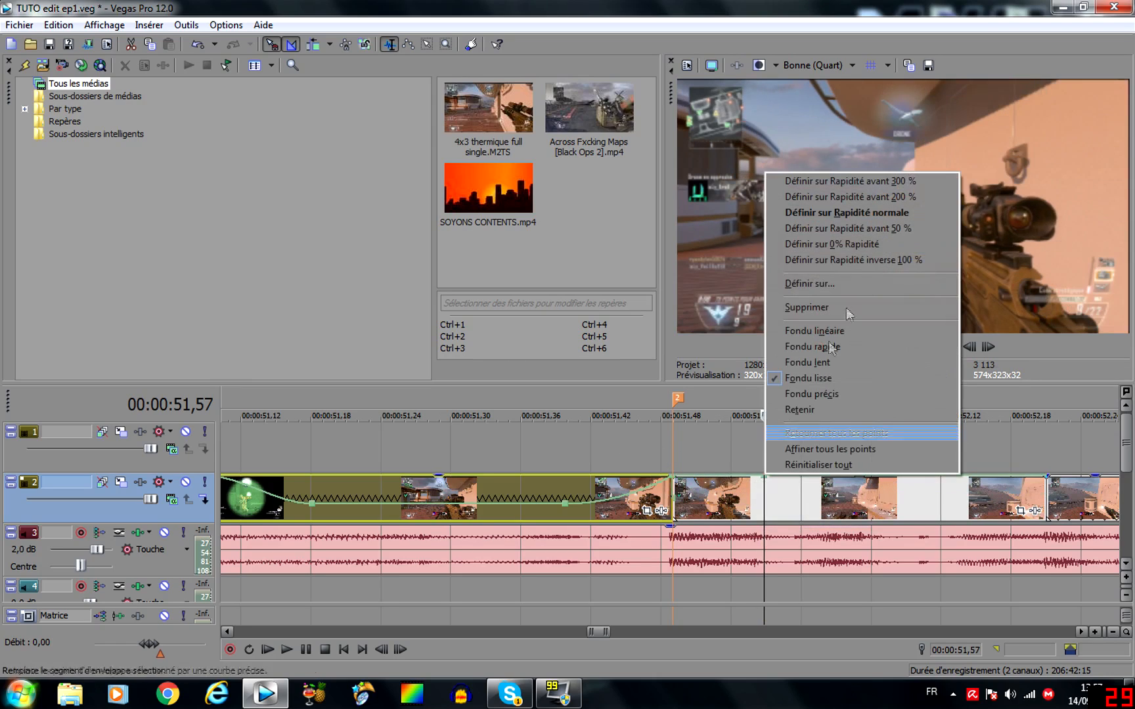
left_click(864, 230)
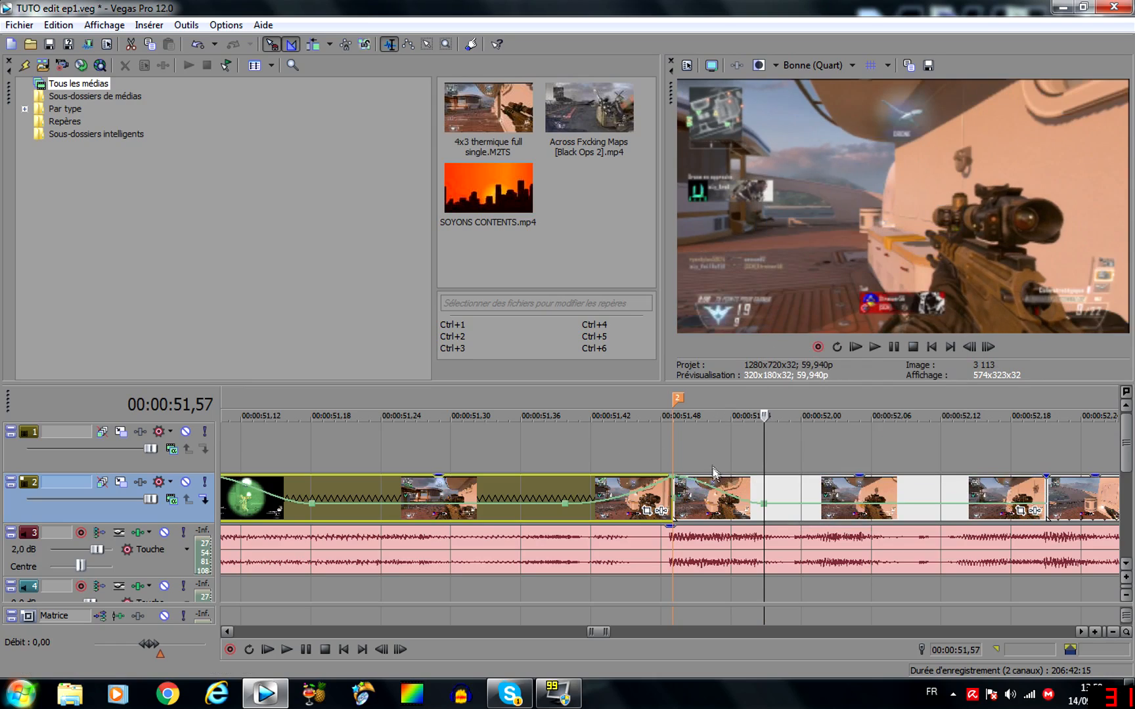
right_click(678, 480)
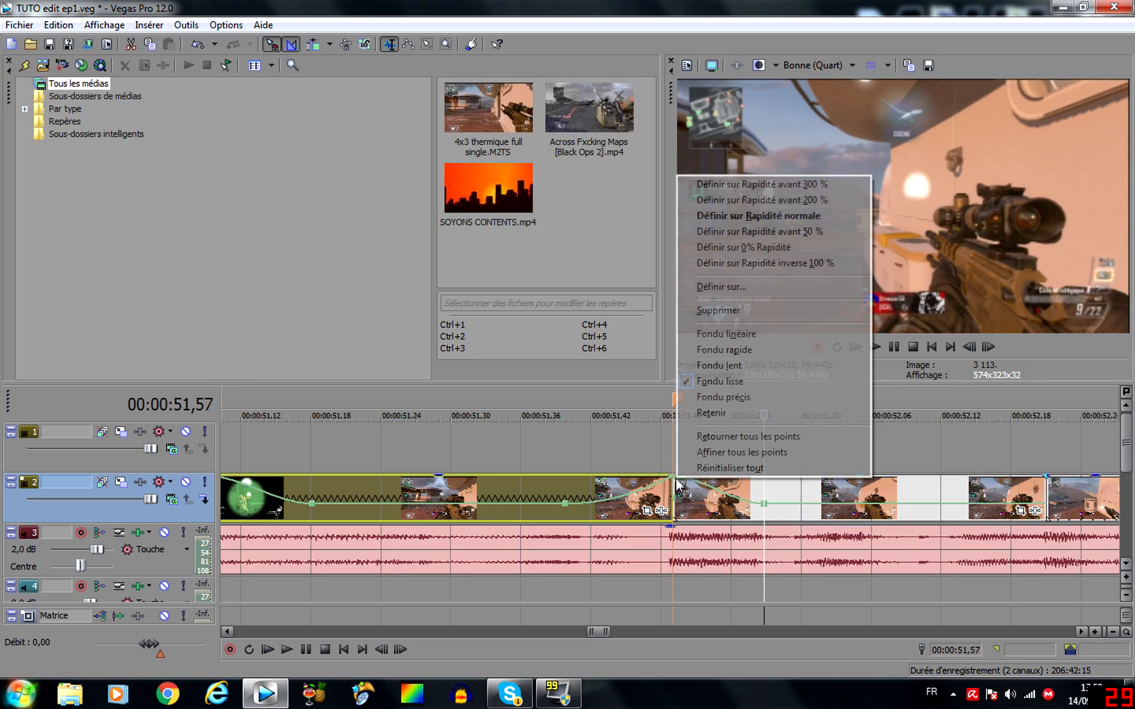
left_click(776, 350)
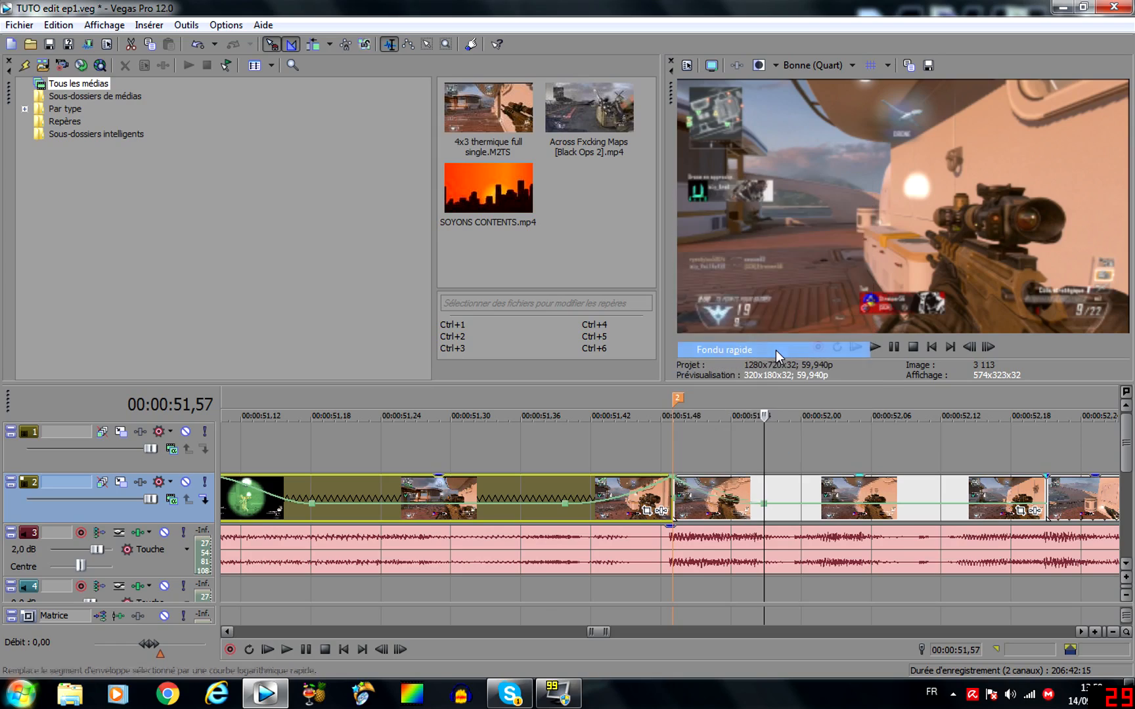
Step through the frames across marker 2 to check the slowdown in the segment that follows it
left_click(545, 503)
left_click(988, 347)
left_click(988, 347)
left_click(989, 347)
left_click(989, 347)
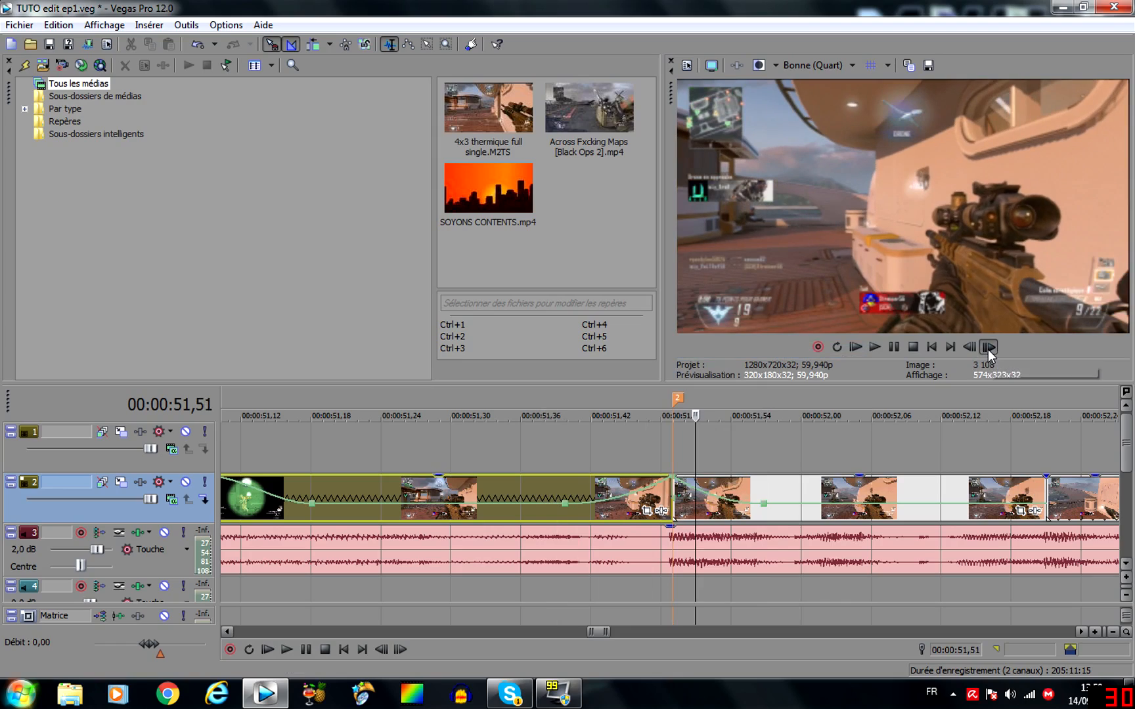
left_click(989, 347)
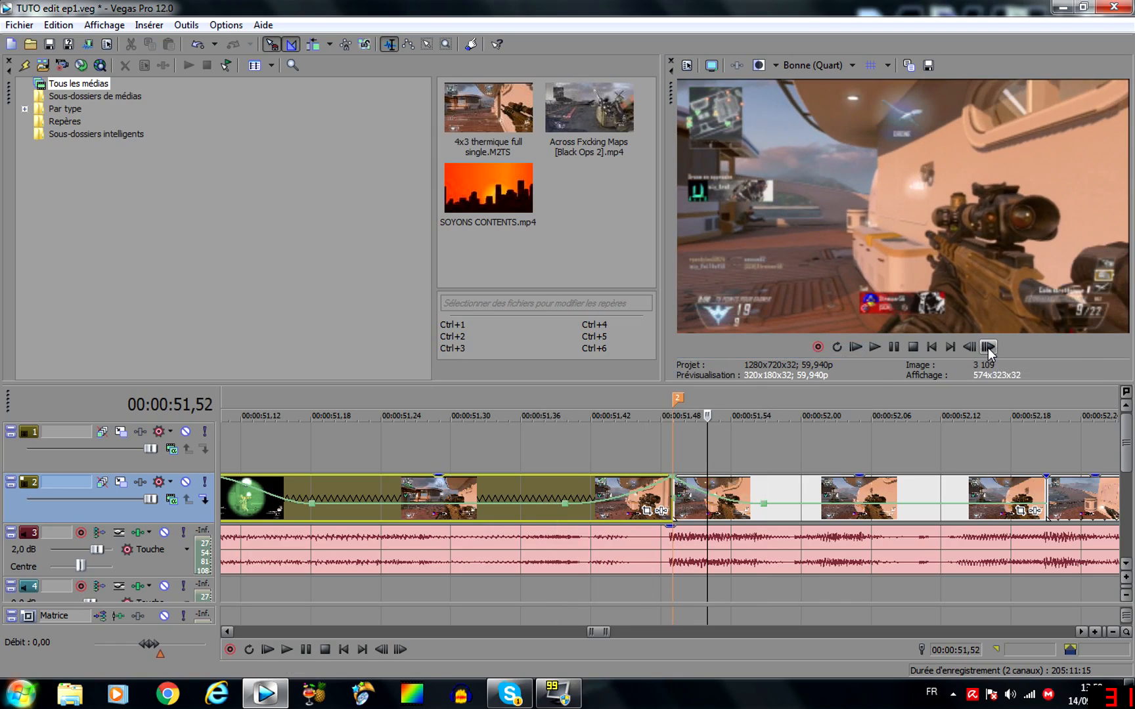
left_click(989, 347)
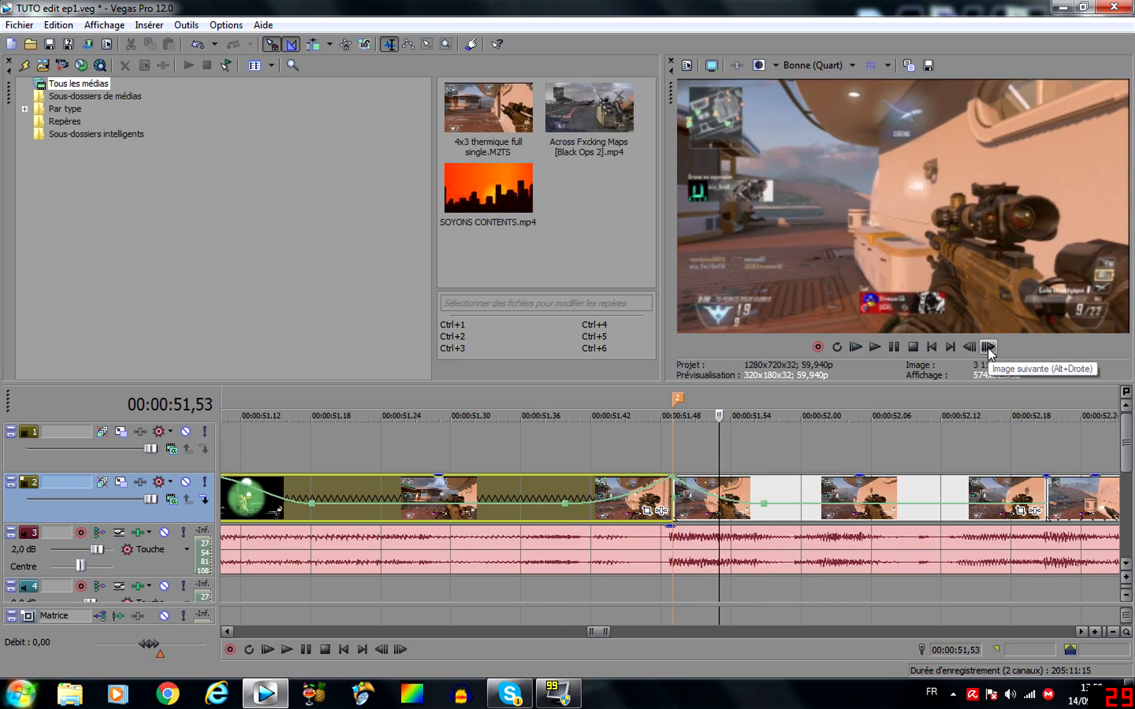
left_click(988, 347)
left_click(988, 347)
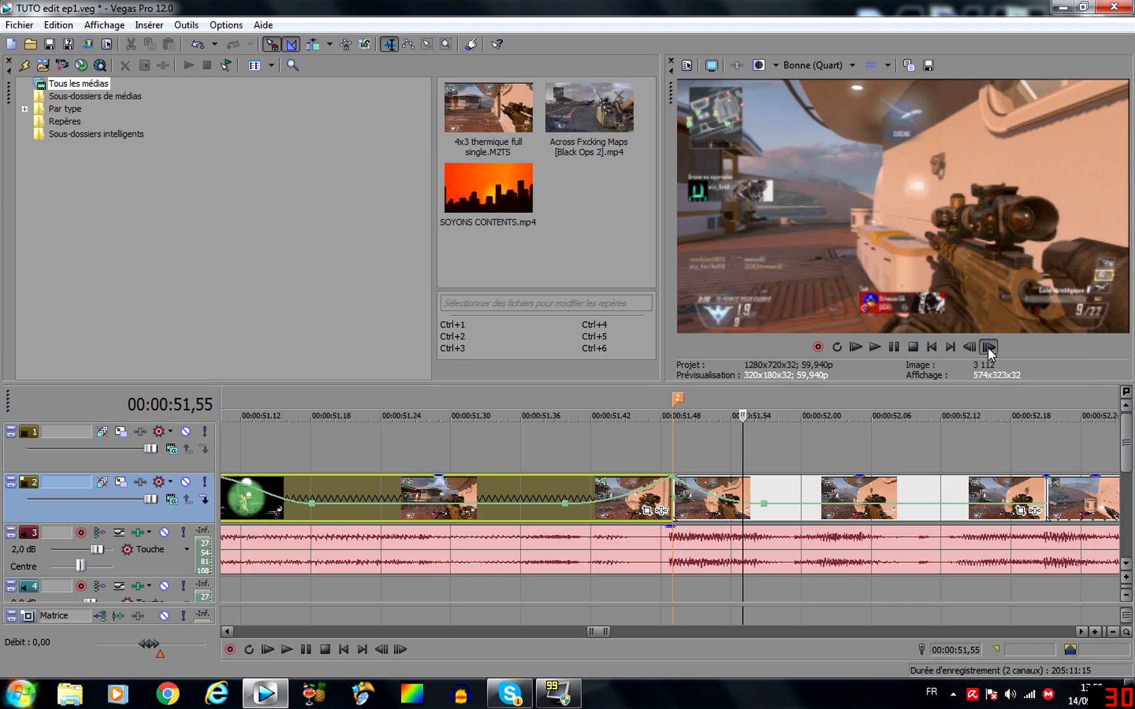
left_click(988, 347)
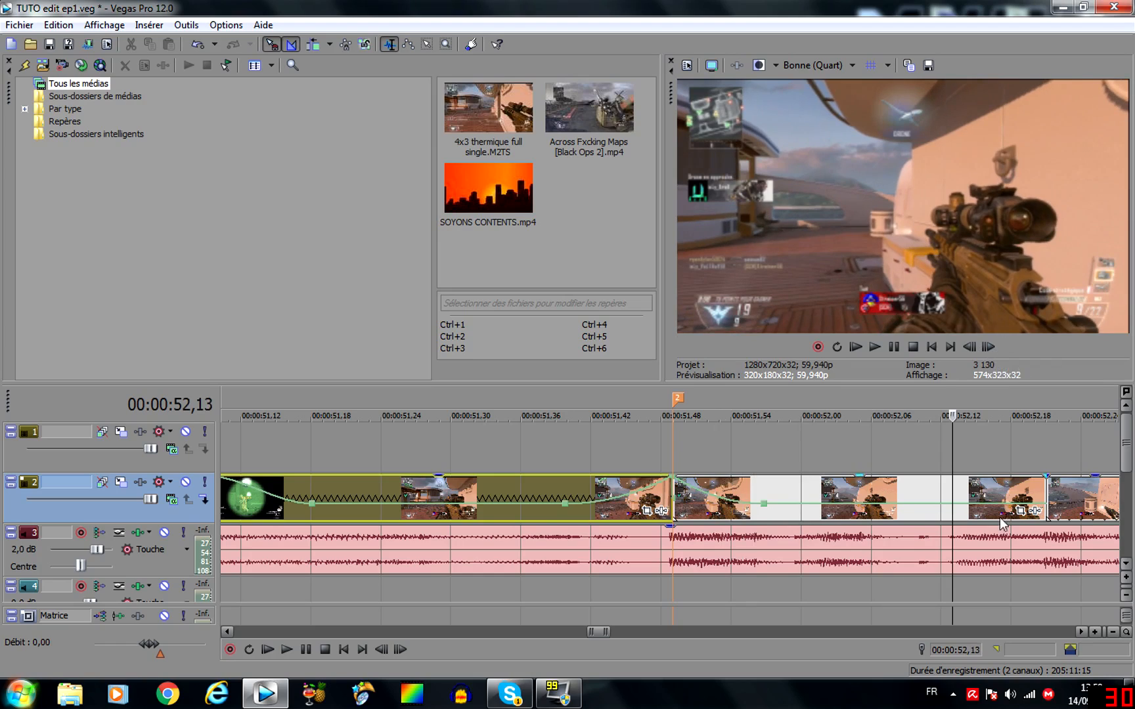
Add a 50 % velocity point at 00:00:52,15 in the segment after marker 2, with its end at 00:00:52,21 raised to 300 %
left_click(978, 502)
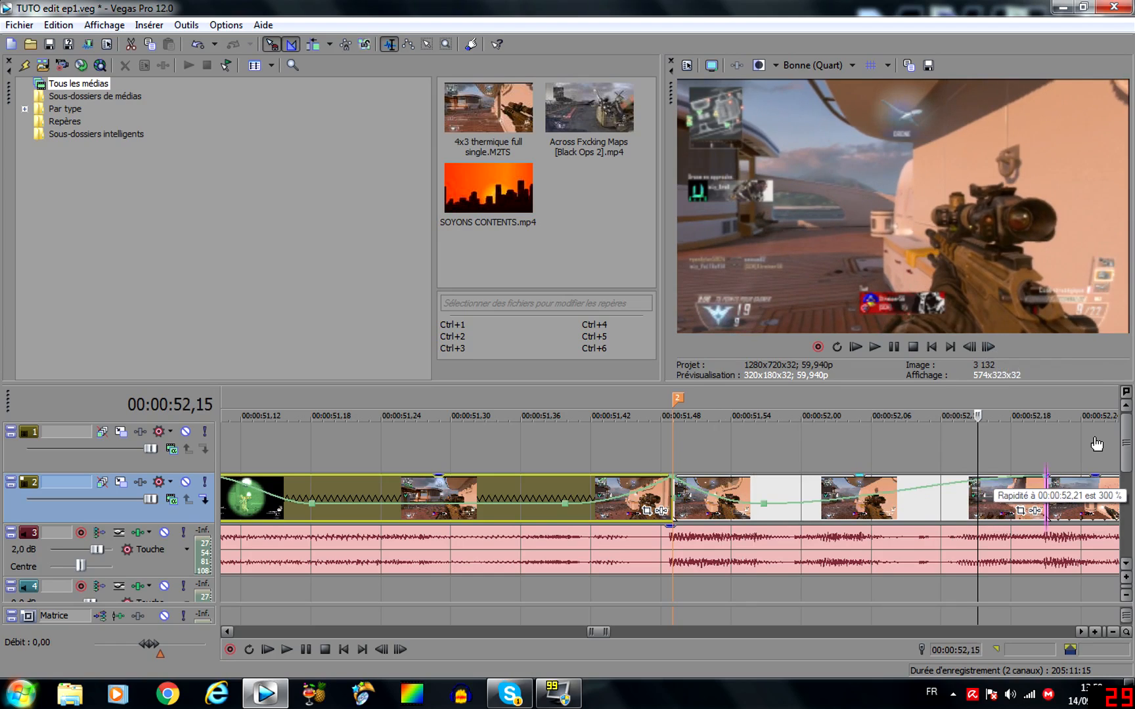
right_click(978, 490)
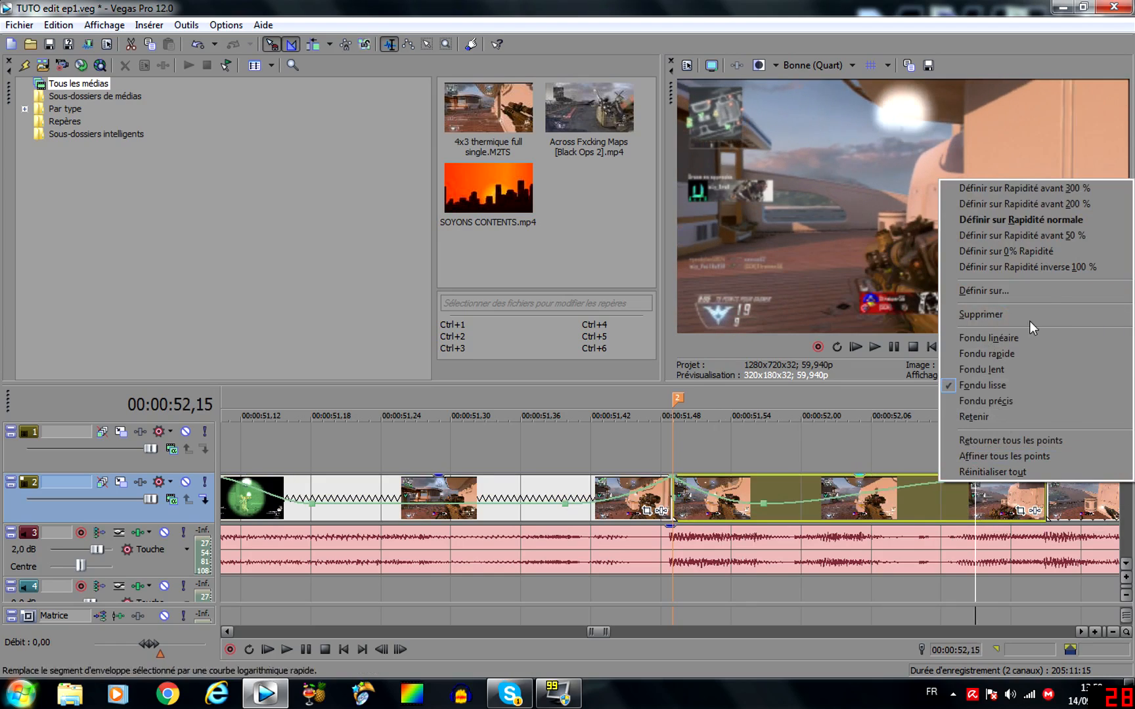
left_click(1025, 244)
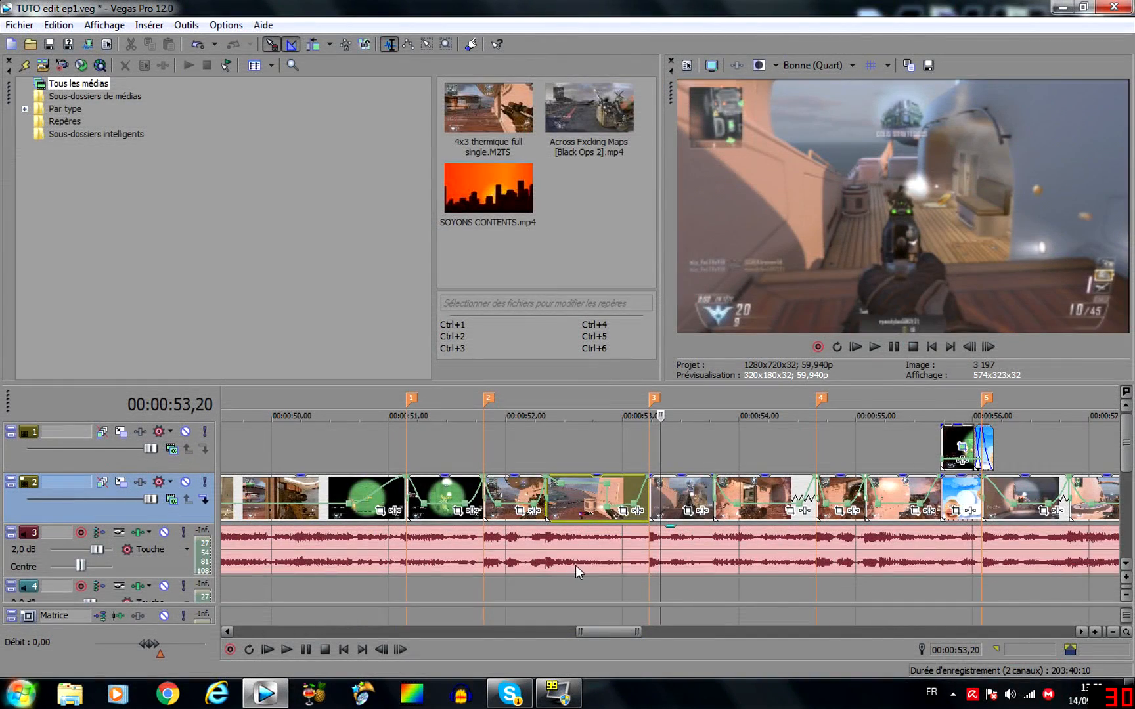
scroll(576, 566, "down", 4)
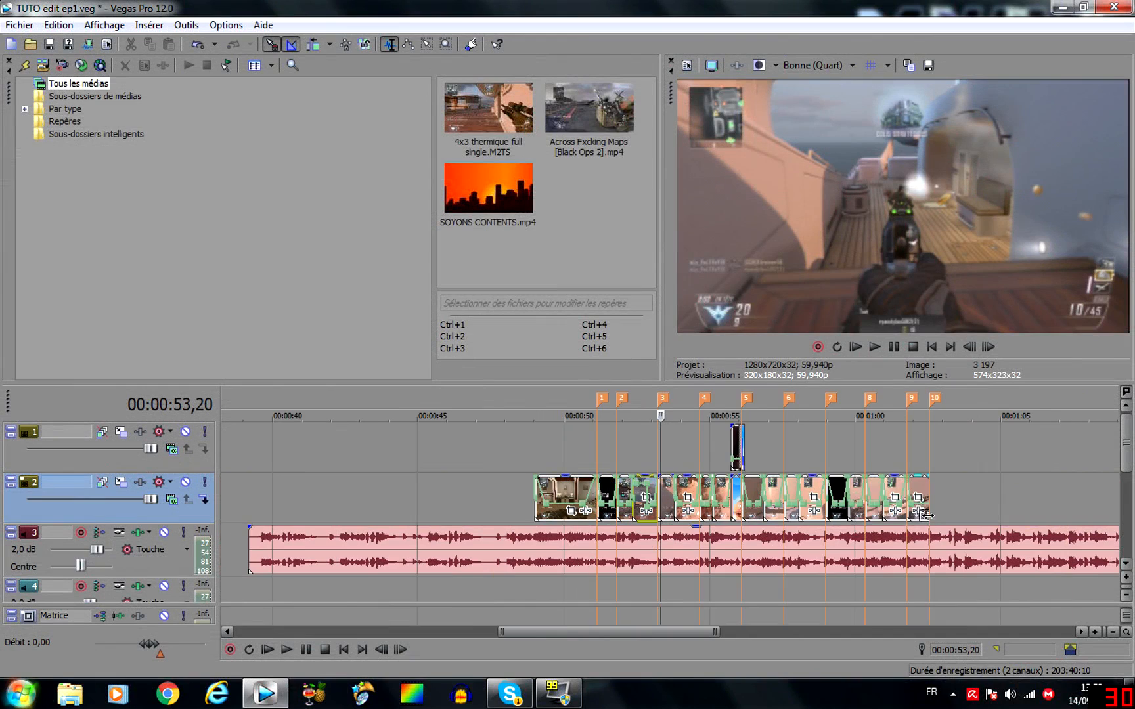